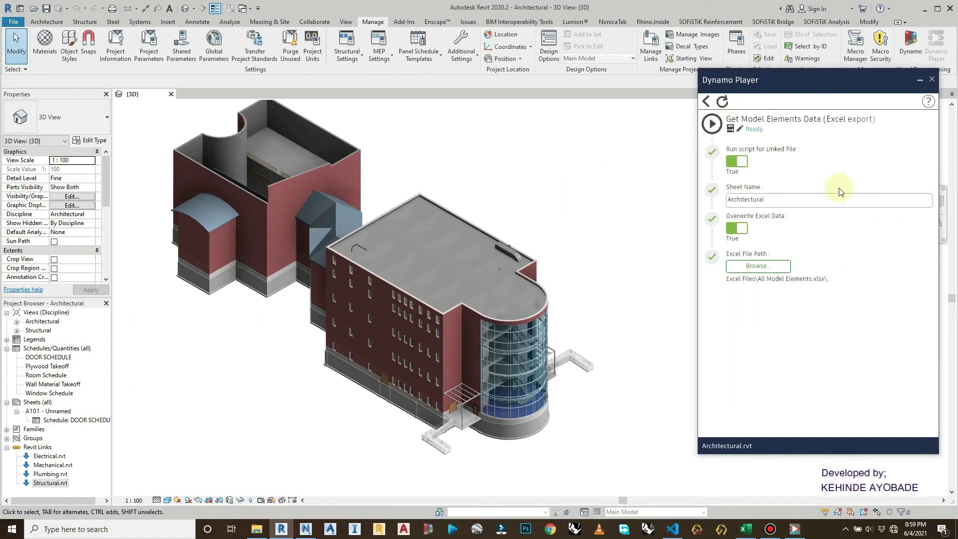
# Export the host model's Floors and Walls categories to a sheet named ARCHITECTURAL, with the script's linked-file option set to False.
pyautogui.click(746, 161)
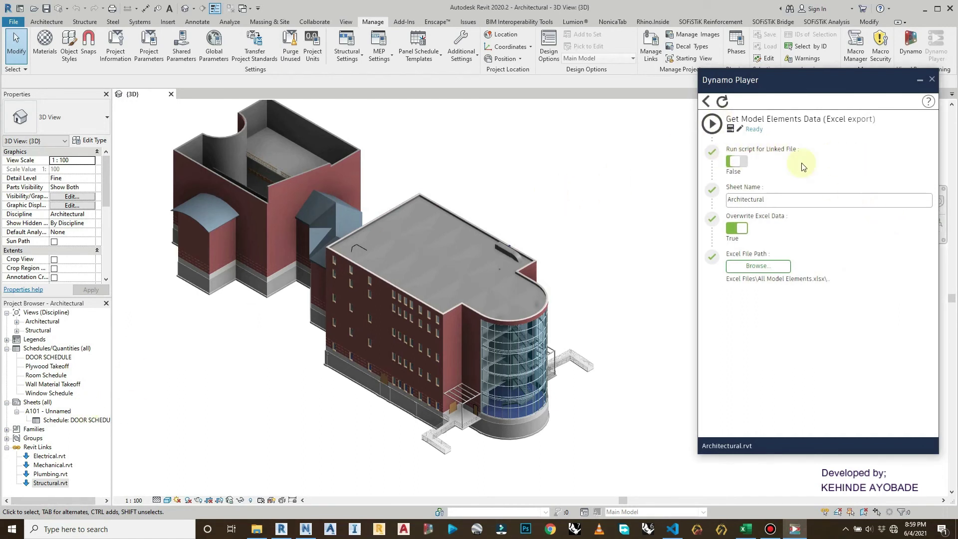
pyautogui.moveTo(771, 202); pyautogui.dragTo(711, 207)
pyautogui.write('ARCHITE')
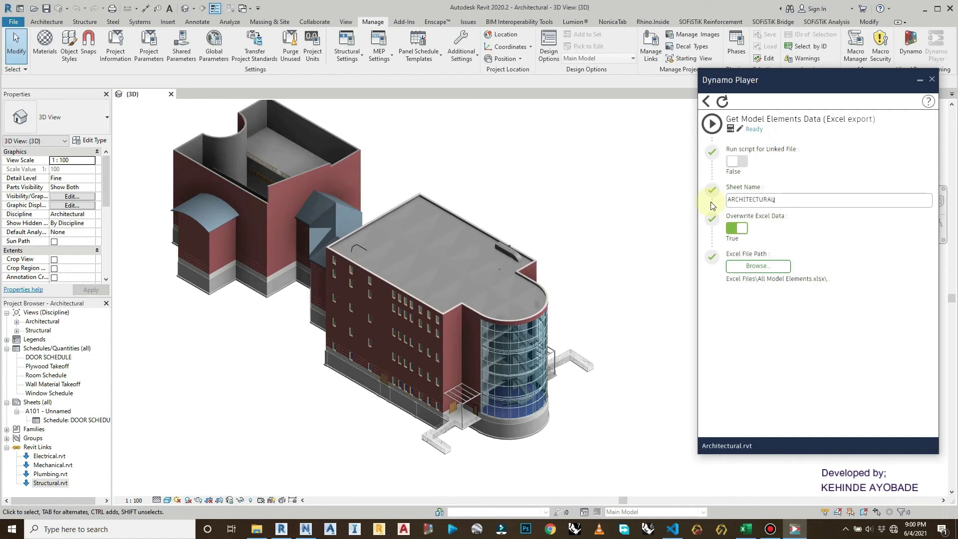
pyautogui.write('CTURAL')
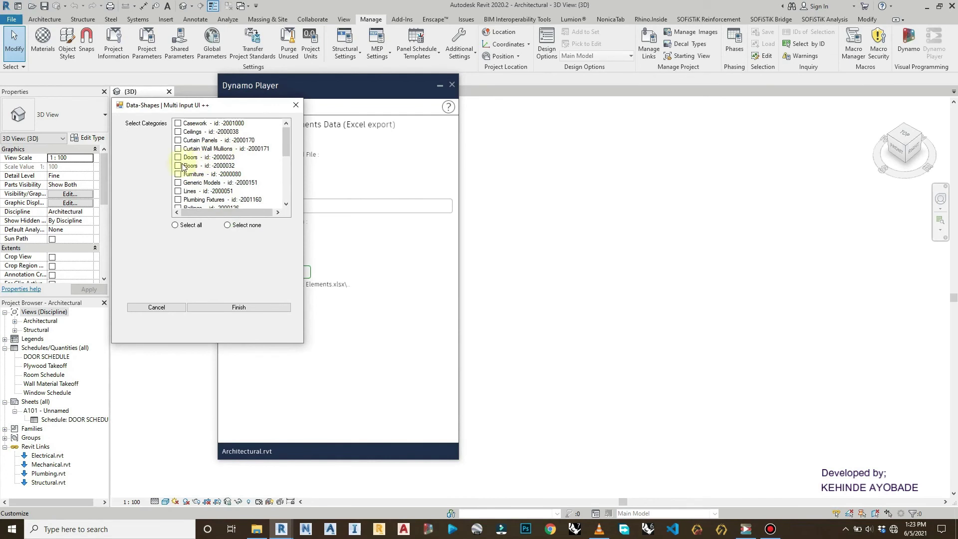
pyautogui.scroll(-7, 183, 170)
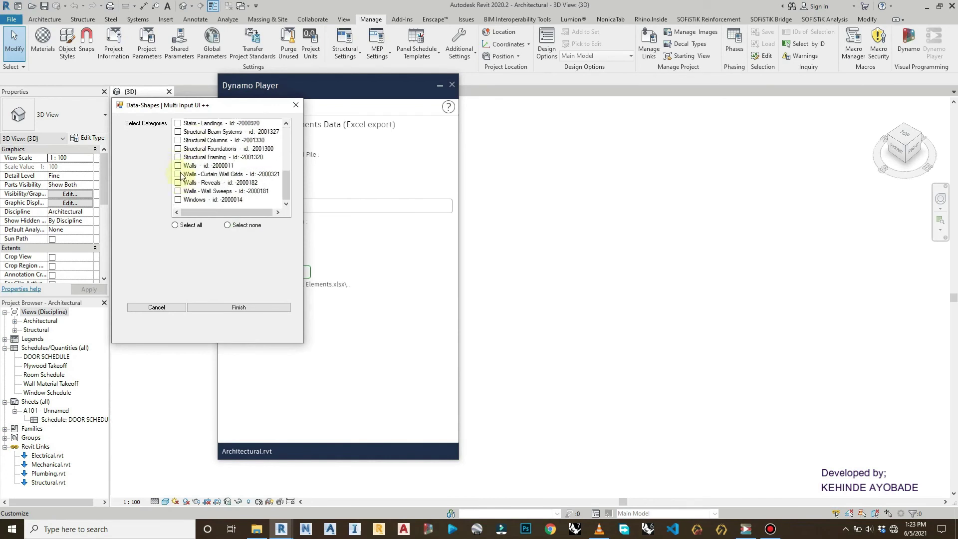
pyautogui.click(220, 306)
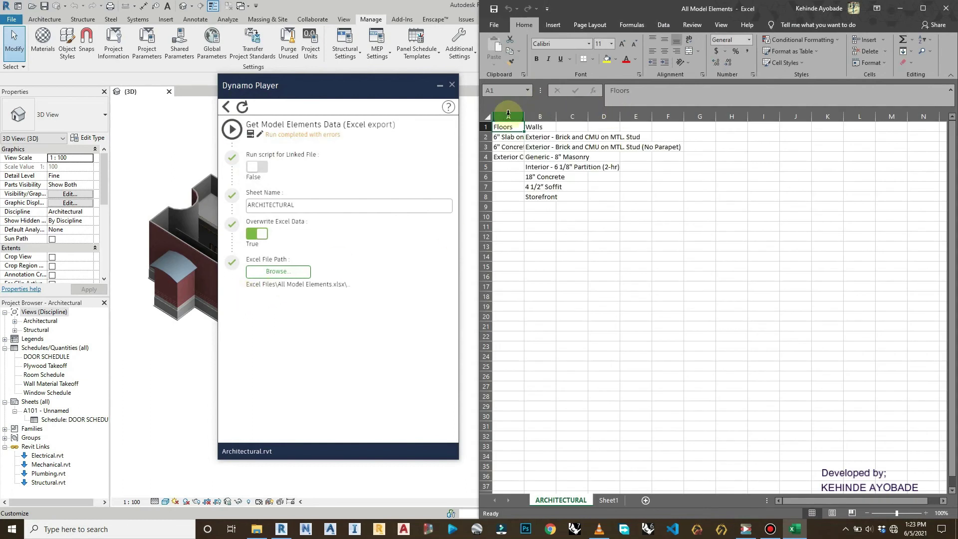
# In Excel, bold the header row of the ARCHITECTURAL sheet and autofit columns A and B to their contents.
pyautogui.moveTo(508, 116); pyautogui.dragTo(530, 116)
pyautogui.click(486, 127)
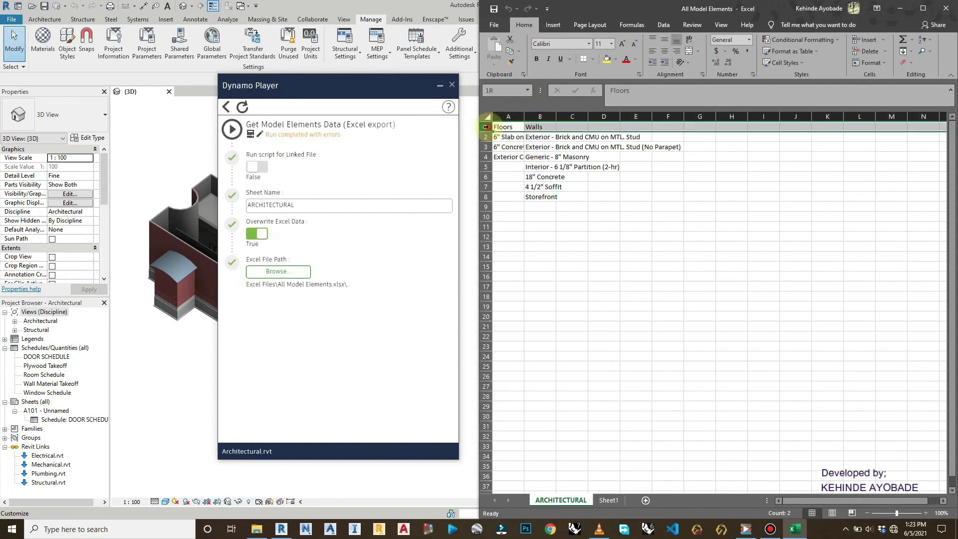
pyautogui.click(537, 59)
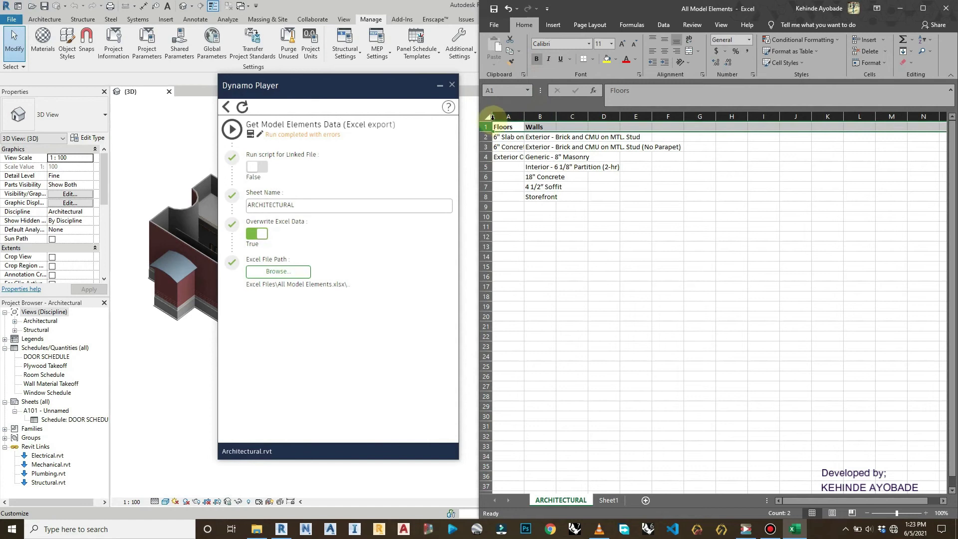
pyautogui.click(507, 116)
pyautogui.moveTo(525, 117); pyautogui.dragTo(572, 116)
pyautogui.doubleClick(556, 117)
pyautogui.click(613, 245)
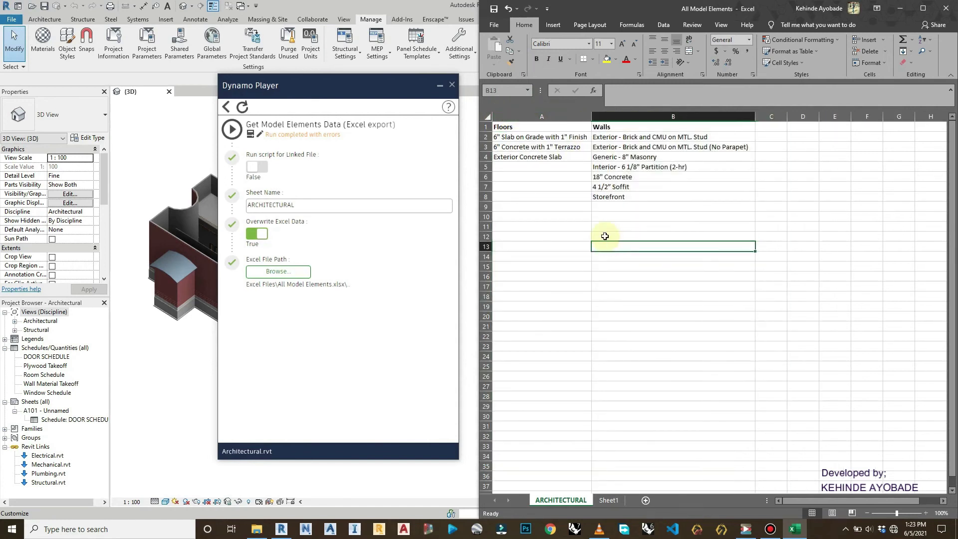
# In Dynamo Player, set the sheet name to STRUCTURAL, enable running for a linked file, and run the script on Structural.rvt.
pyautogui.doubleClick(264, 205)
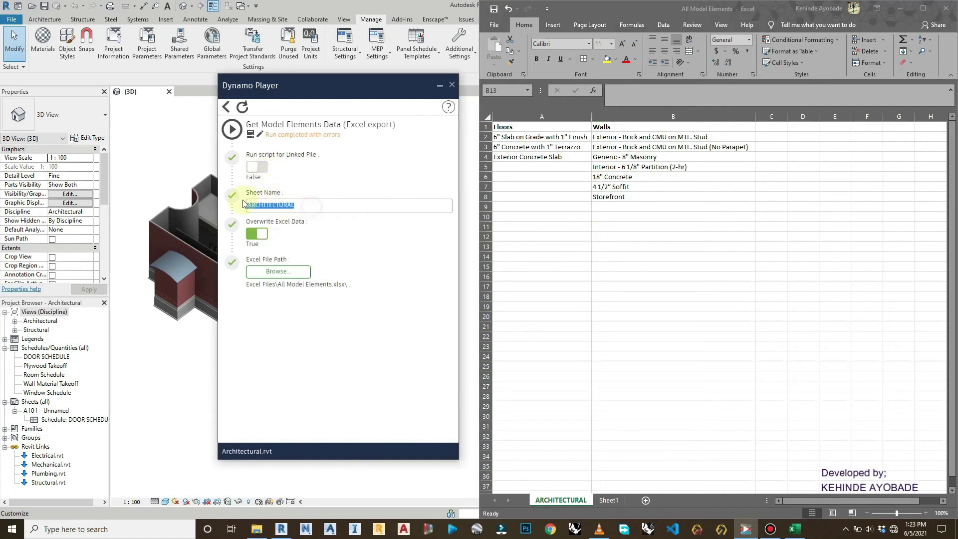
pyautogui.write('STRU')
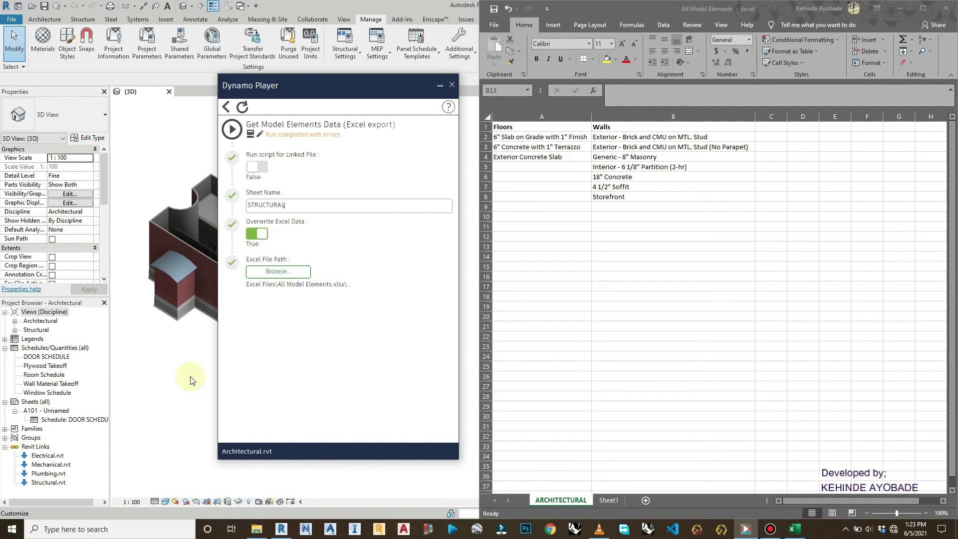
pyautogui.click(256, 167)
pyautogui.click(230, 131)
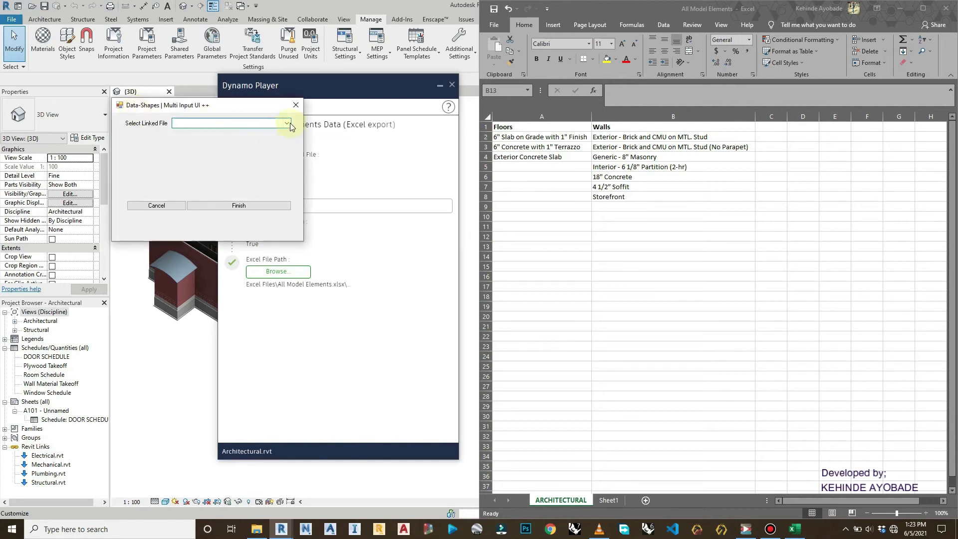
pyautogui.click(287, 123)
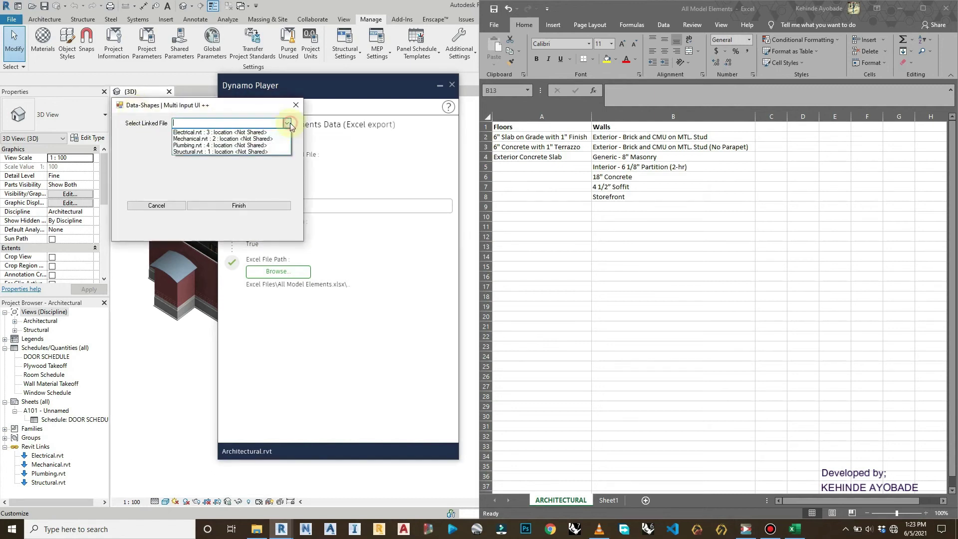
pyautogui.click(198, 151)
pyautogui.click(238, 204)
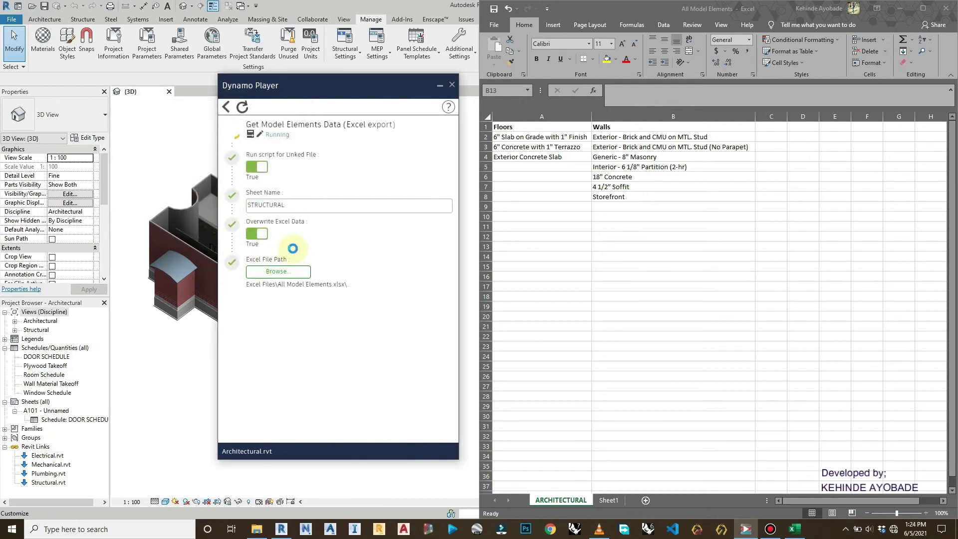
# Export the Structural Beam Systems, Structural Columns and Structural Framing categories from the linked file.
pyautogui.click(178, 123)
pyautogui.click(178, 131)
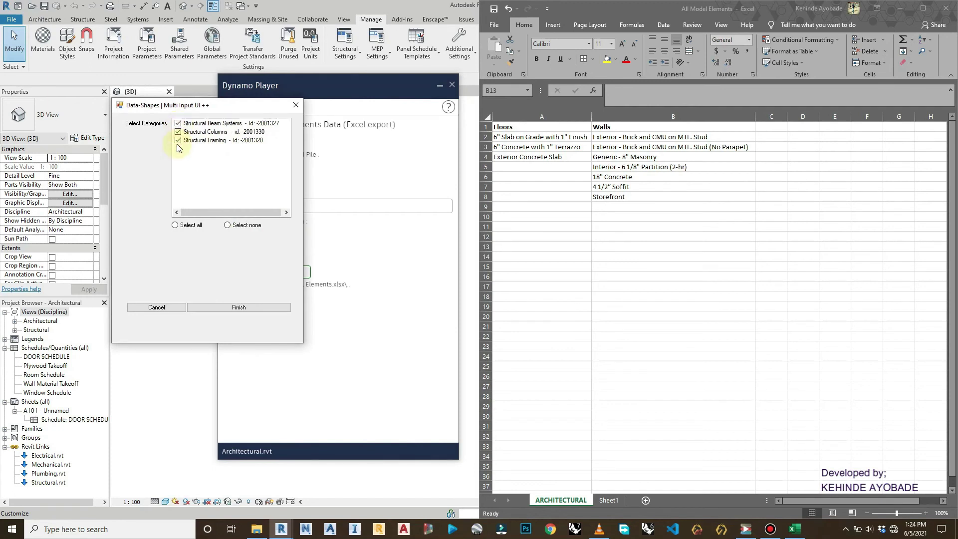
pyautogui.click(249, 306)
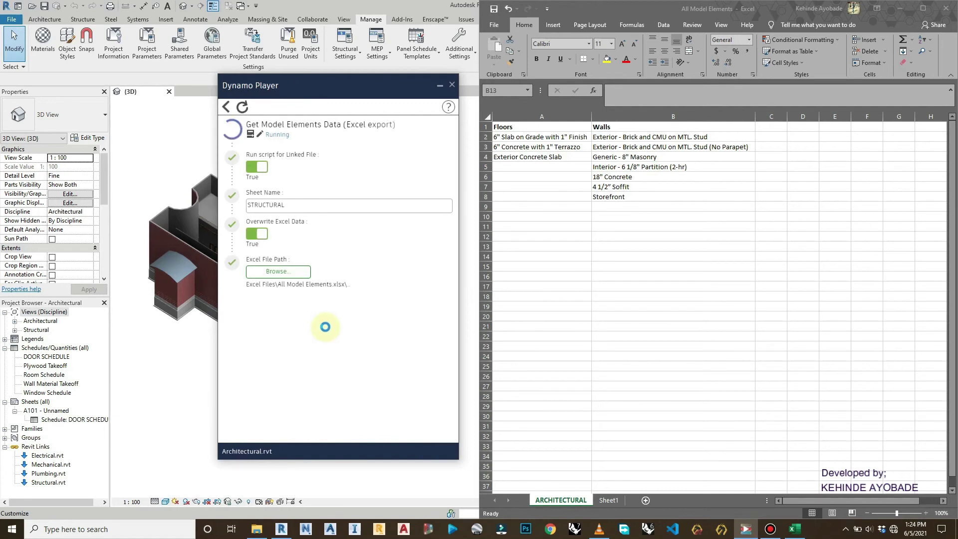
# In Excel, bold the header row of the STRUCTURAL sheet and autofit columns A to C.
pyautogui.click(486, 126)
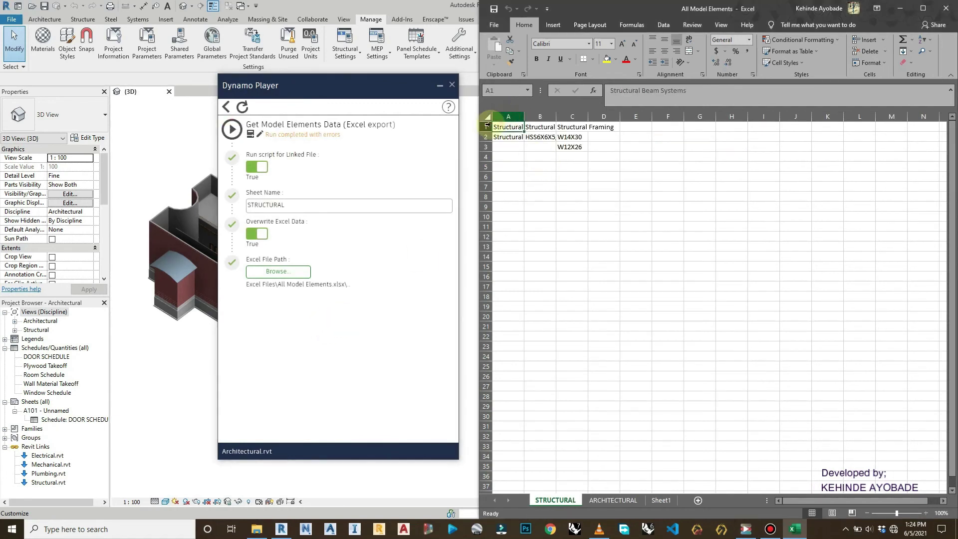
pyautogui.click(536, 58)
pyautogui.moveTo(509, 116); pyautogui.dragTo(588, 111)
pyautogui.doubleClick(588, 111)
pyautogui.click(568, 197)
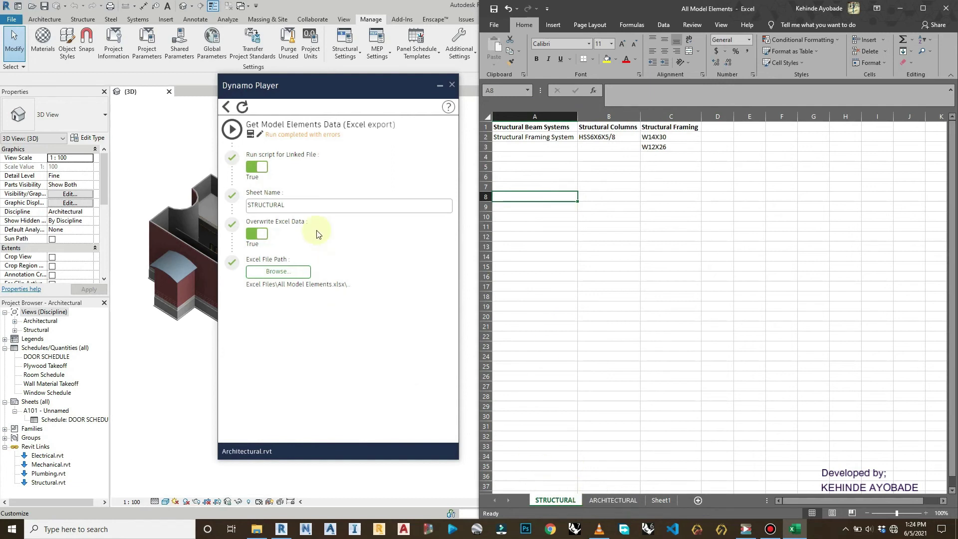
# In Dynamo Player, set the sheet name to MECHANICAL and run the script on the linked file Mechanical.rvt.
pyautogui.doubleClick(299, 205)
pyautogui.write('MECHANICAL')
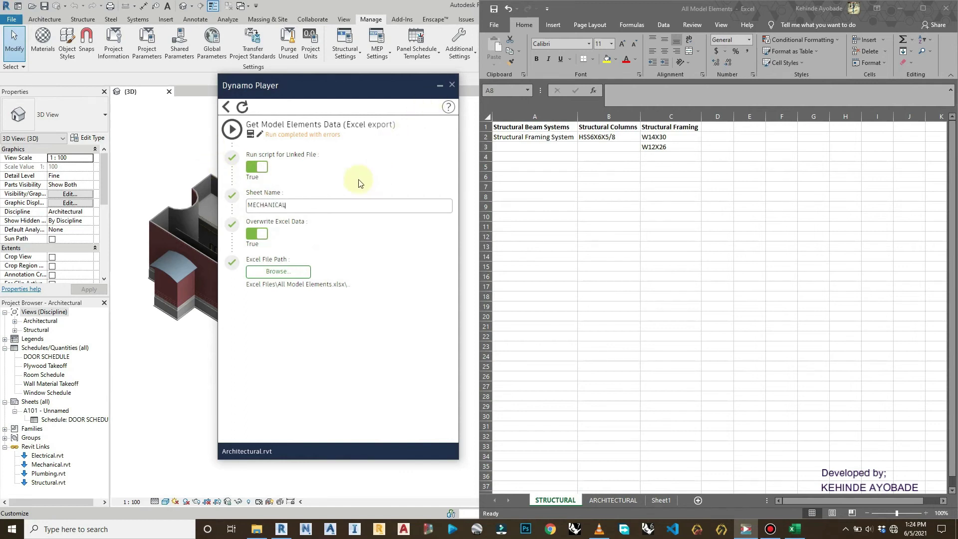
pyautogui.click(231, 128)
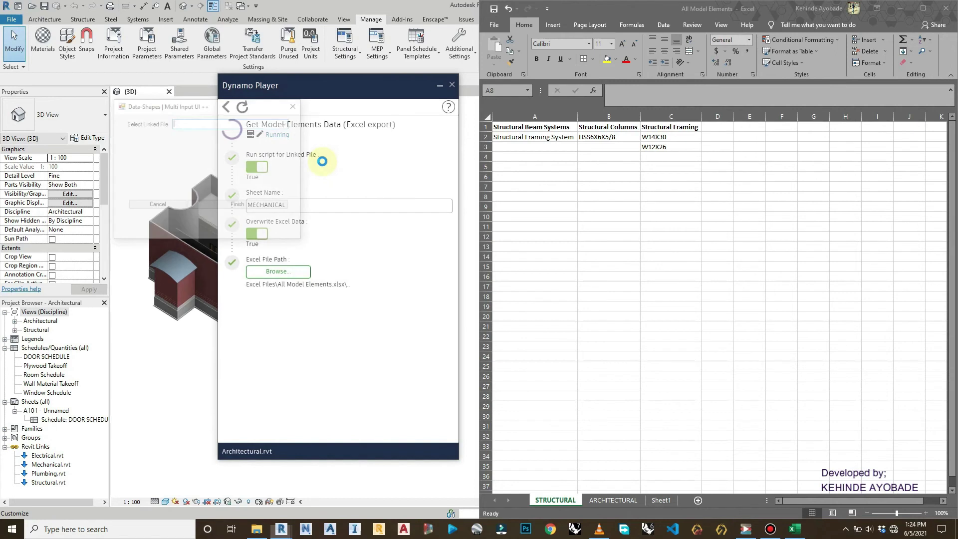
pyautogui.click(287, 123)
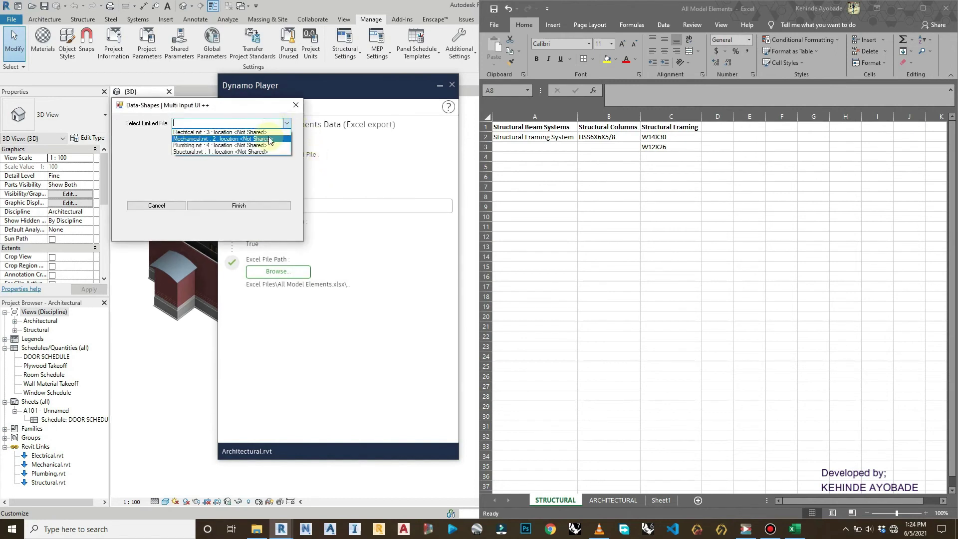
pyautogui.click(249, 139)
pyautogui.click(251, 206)
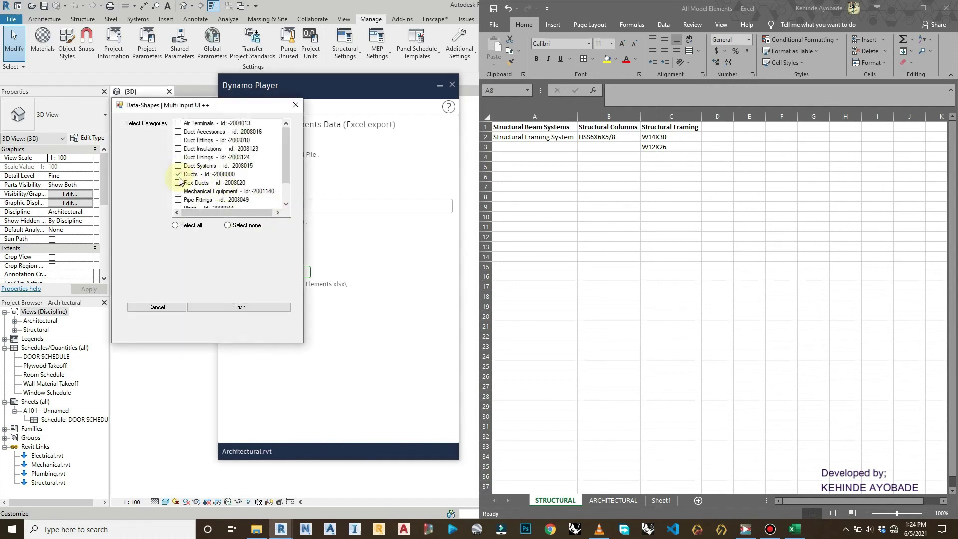
# Export the Ducts and Duct Fittings categories from the linked mechanical model.
pyautogui.scroll(-1, 181, 147)
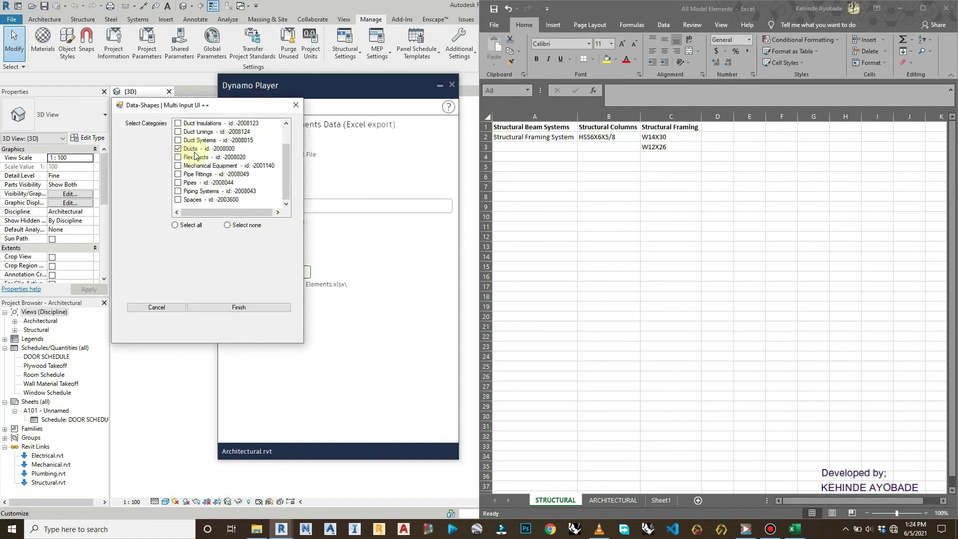
pyautogui.scroll(1, 180, 200)
pyautogui.click(186, 142)
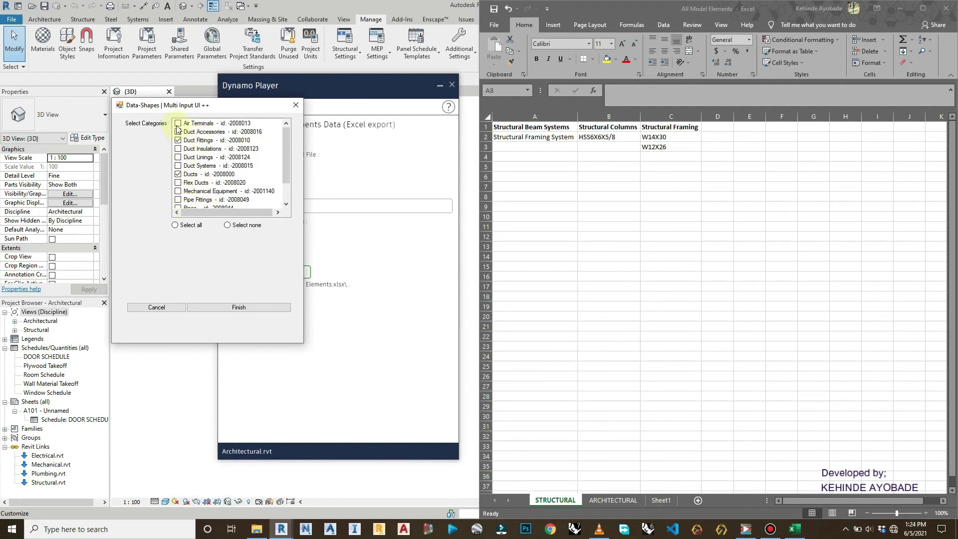
pyautogui.click(237, 306)
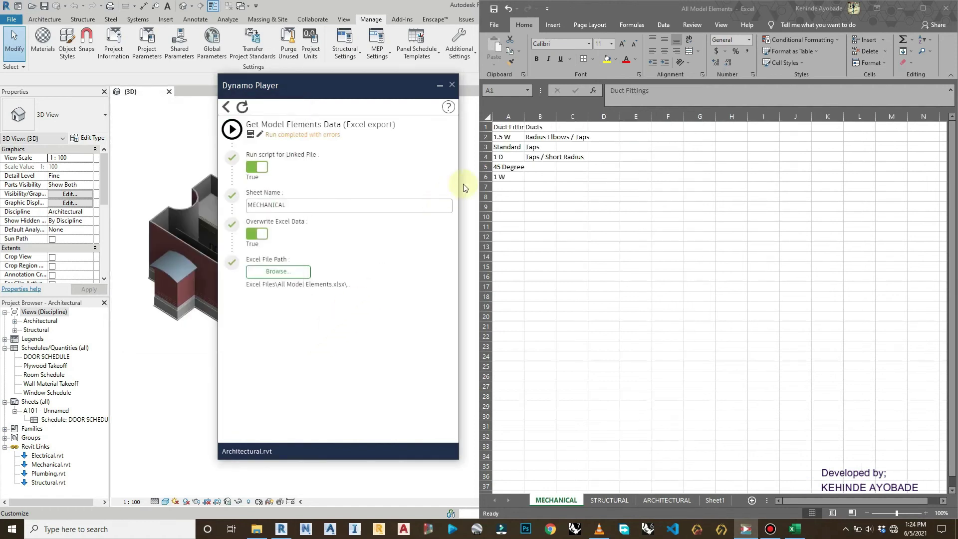
# In Excel, autofit columns A and B of the MECHANICAL sheet and bold its header row.
pyautogui.moveTo(508, 116); pyautogui.dragTo(548, 121)
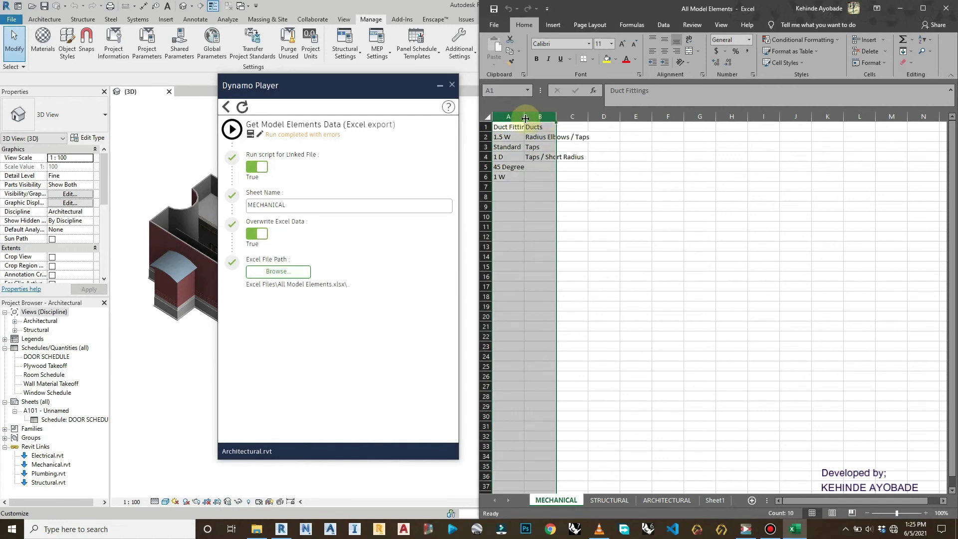
pyautogui.doubleClick(555, 117)
pyautogui.click(485, 126)
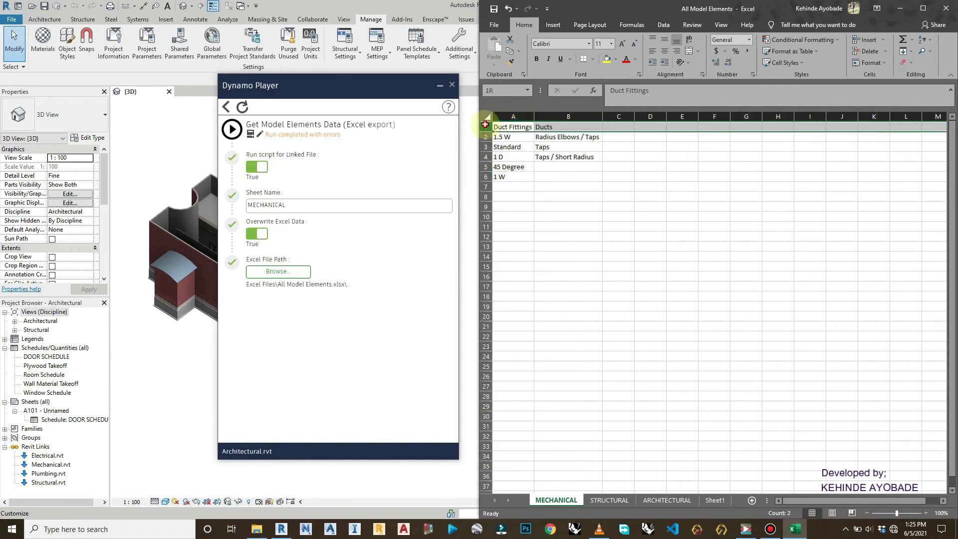
pyautogui.click(536, 59)
pyautogui.click(538, 257)
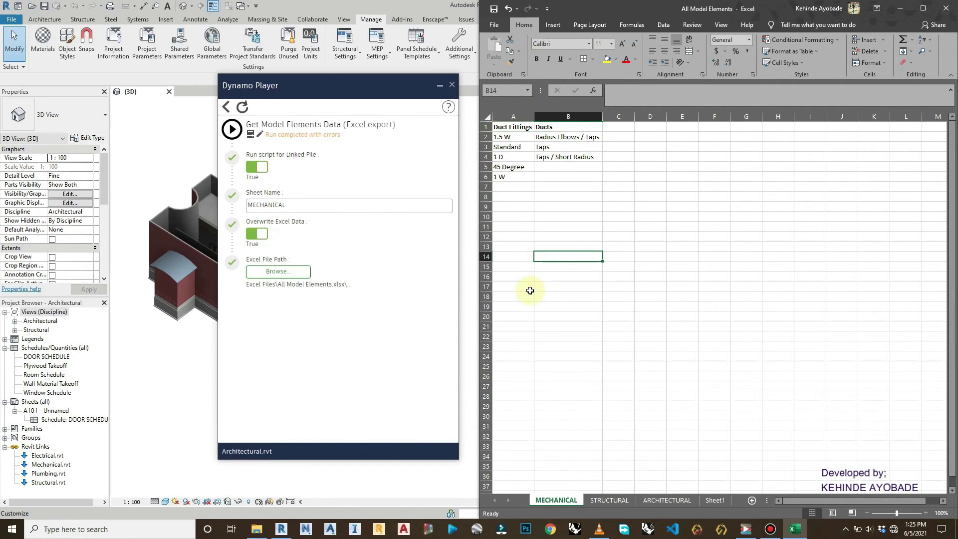
# In Dynamo Player, set the sheet name to ELECTRICAL and run the script on the linked file Electrical.rvt.
pyautogui.click(285, 339)
pyautogui.click(301, 211)
pyautogui.hotkey('ctrl', 'a')
pyautogui.write('E')
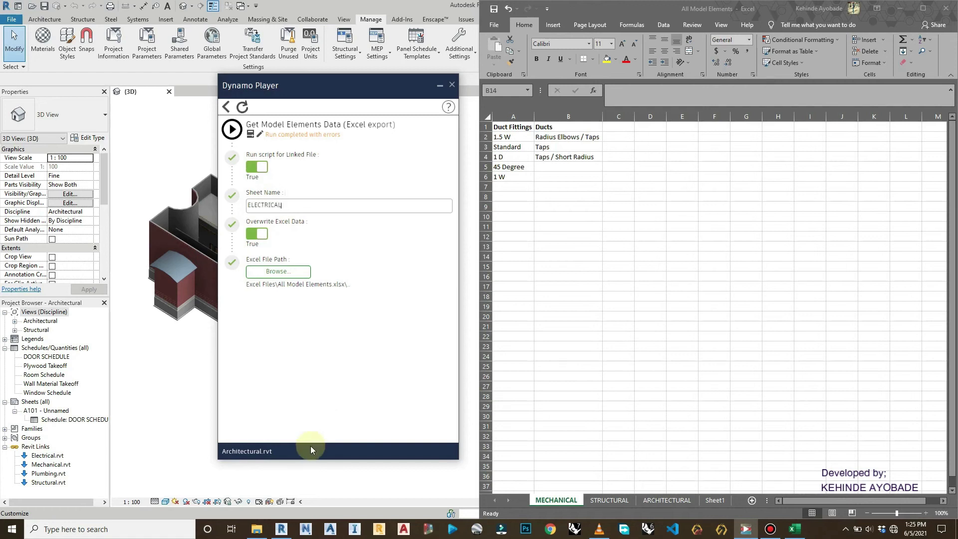
pyautogui.click(231, 129)
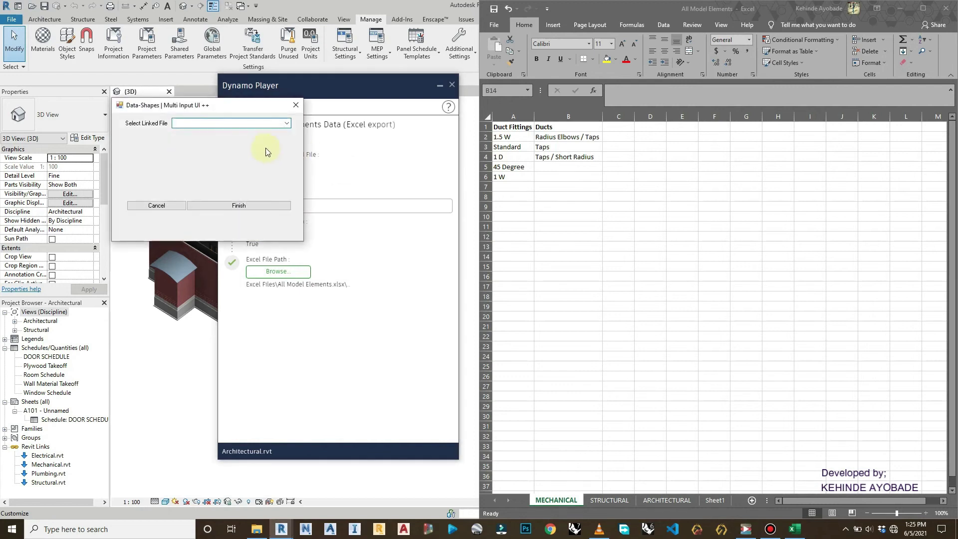
pyautogui.click(287, 123)
pyautogui.click(256, 132)
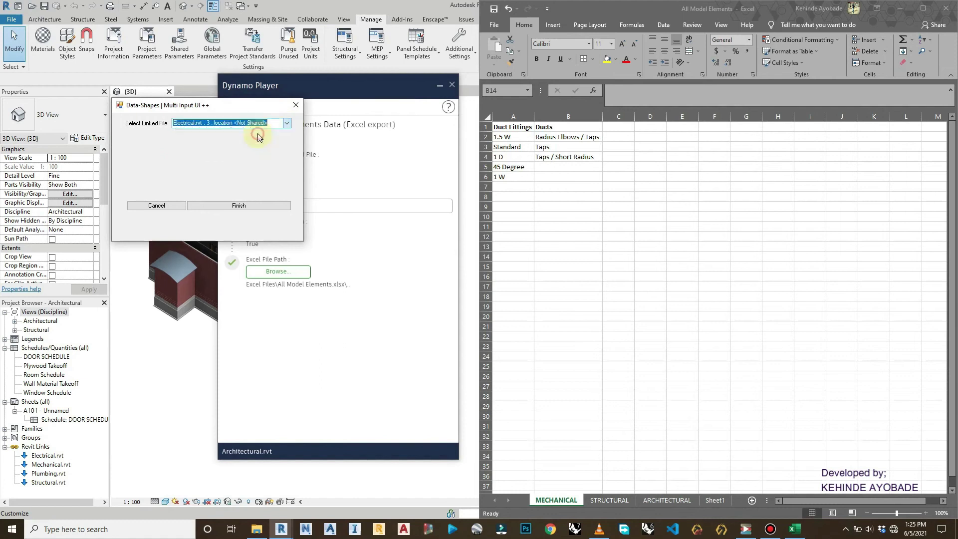
pyautogui.click(248, 206)
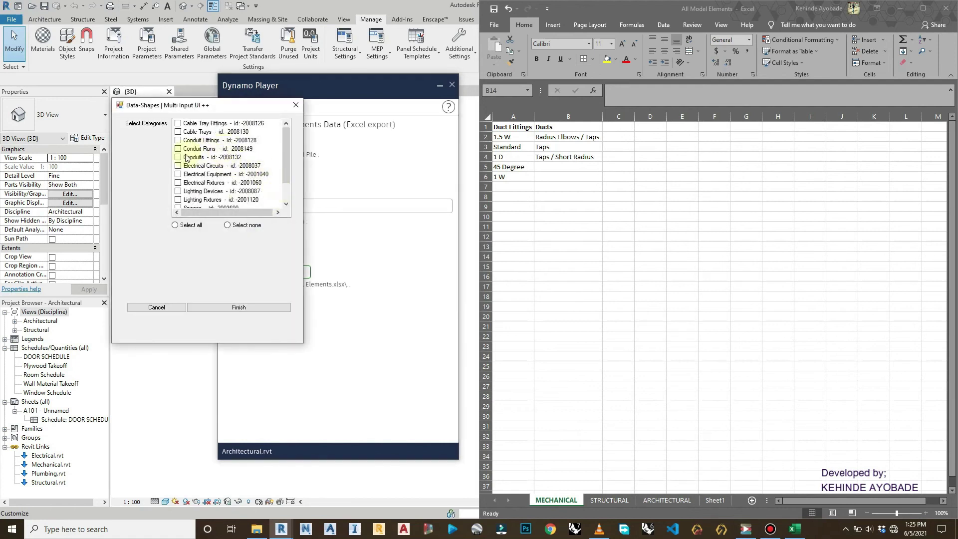
# Export the Cable Tray Fittings, Cable Trays, Conduits, Lighting Fixtures and Wires categories from the linked electrical model.
pyautogui.scroll(-1, 186, 156)
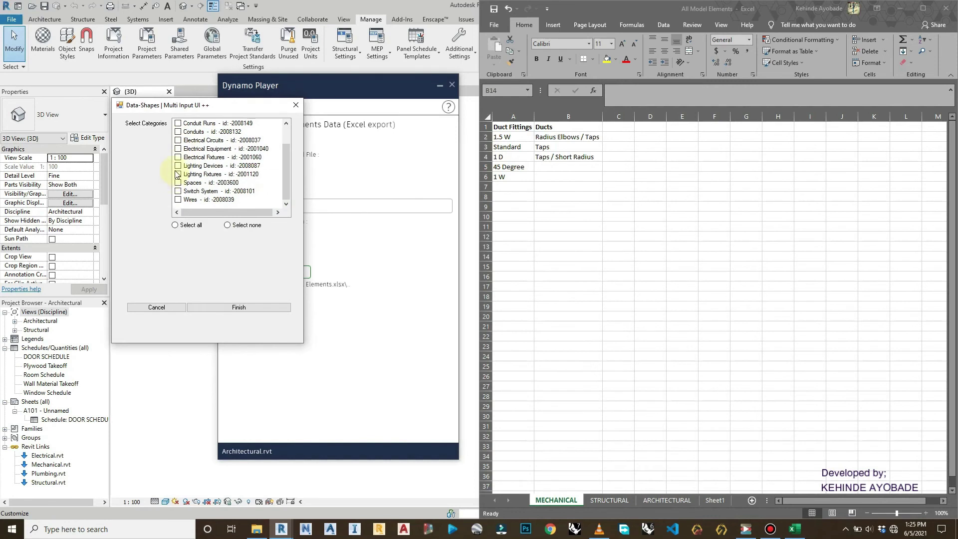
pyautogui.scroll(1, 177, 177)
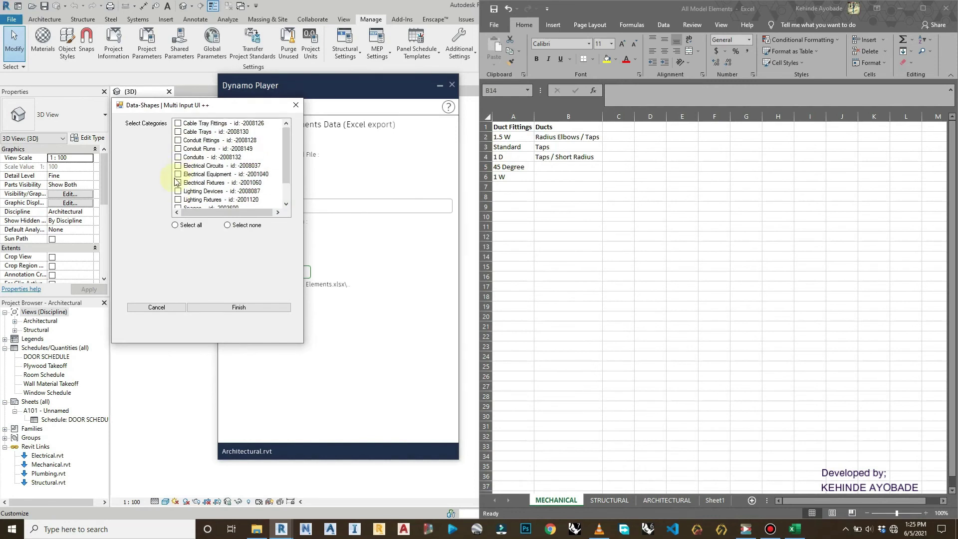
pyautogui.click(178, 158)
pyautogui.click(178, 131)
pyautogui.scroll(-1, 180, 131)
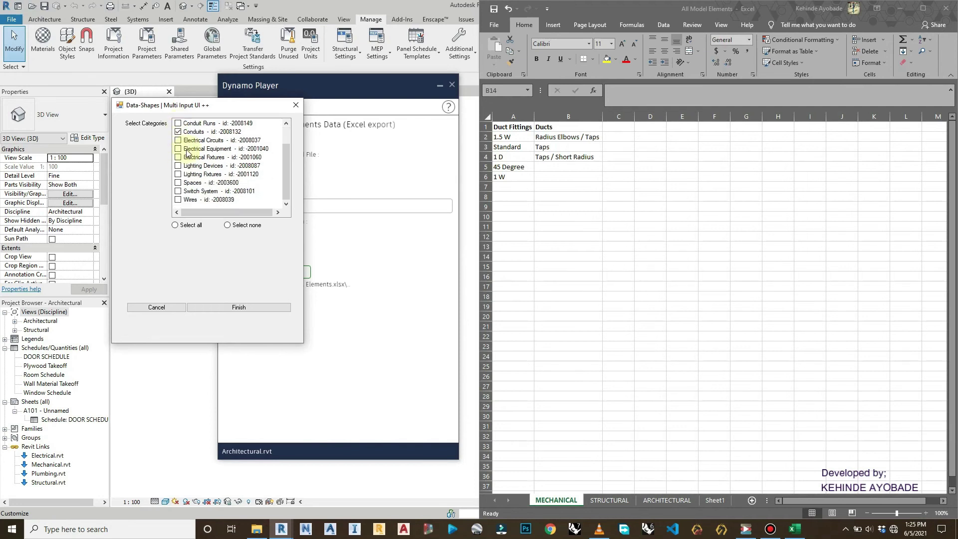
pyautogui.click(178, 174)
pyautogui.scroll(1, 192, 195)
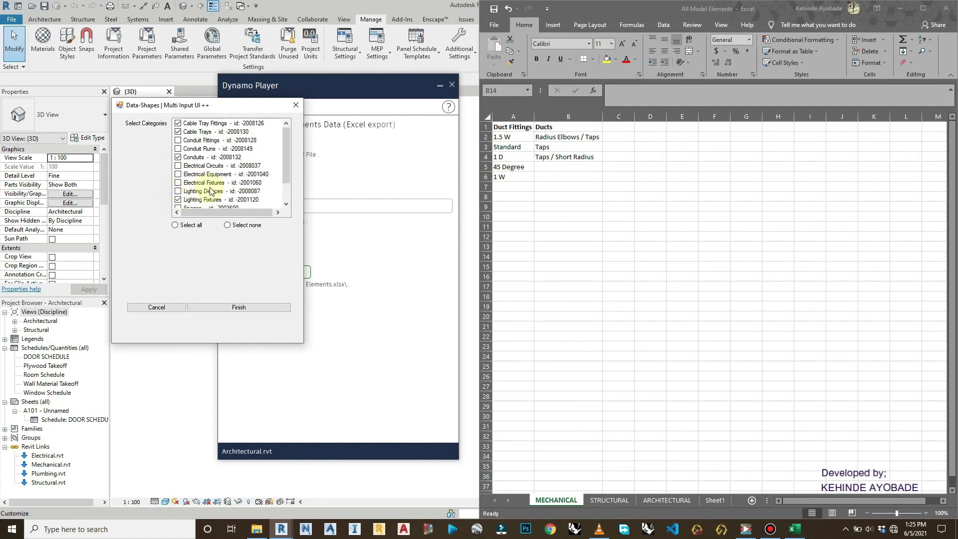
pyautogui.click(239, 308)
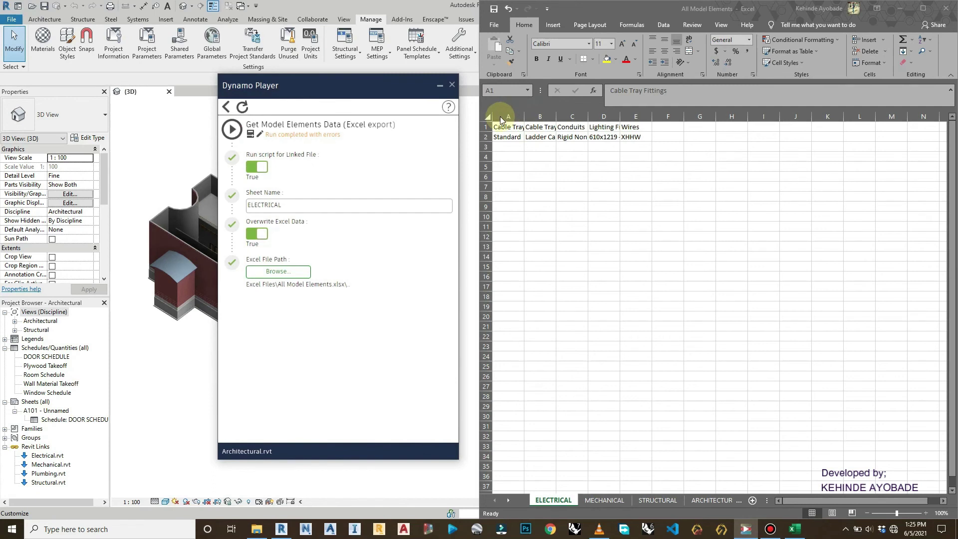
# In Excel, bold the header row of the ELECTRICAL sheet and autofit columns A to E.
pyautogui.click(485, 127)
pyautogui.click(535, 60)
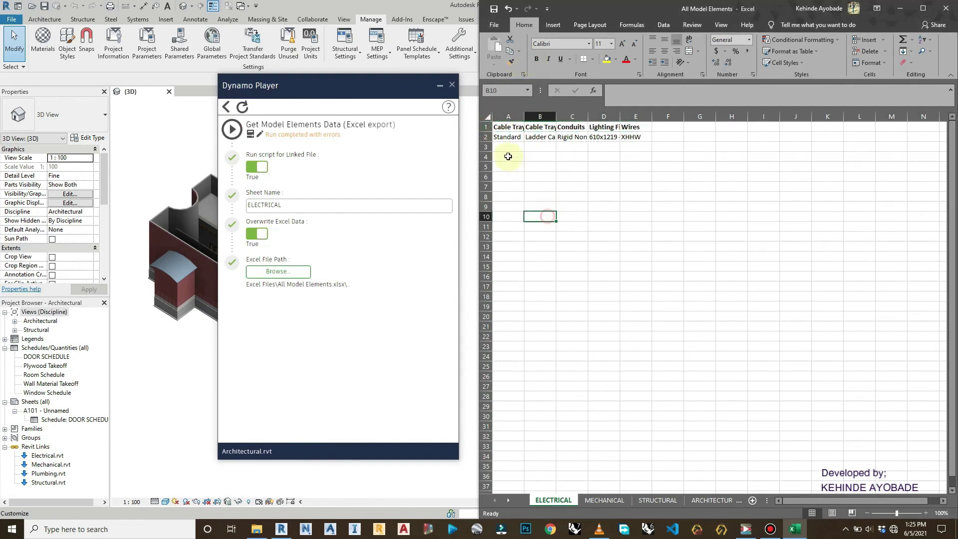
pyautogui.moveTo(508, 116); pyautogui.dragTo(631, 114)
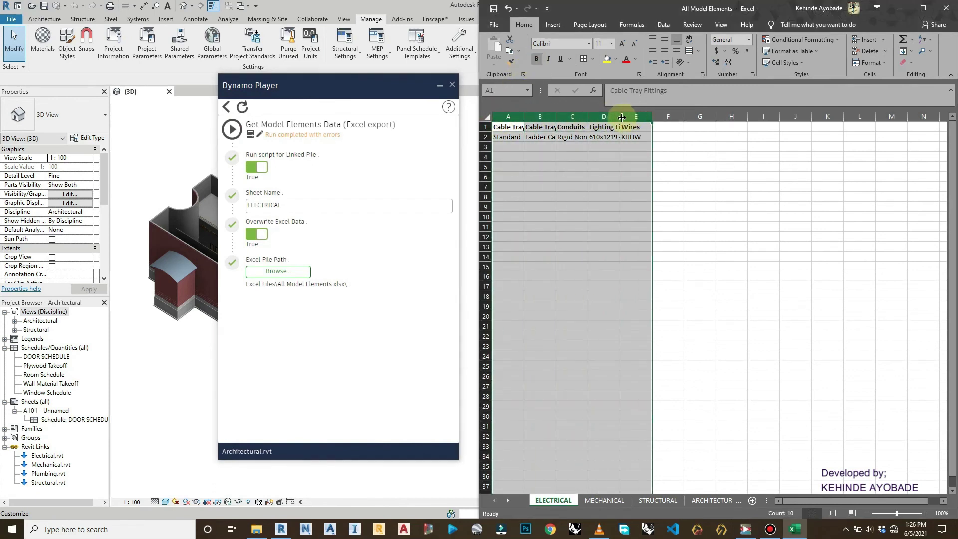
pyautogui.doubleClick(621, 116)
pyautogui.click(624, 224)
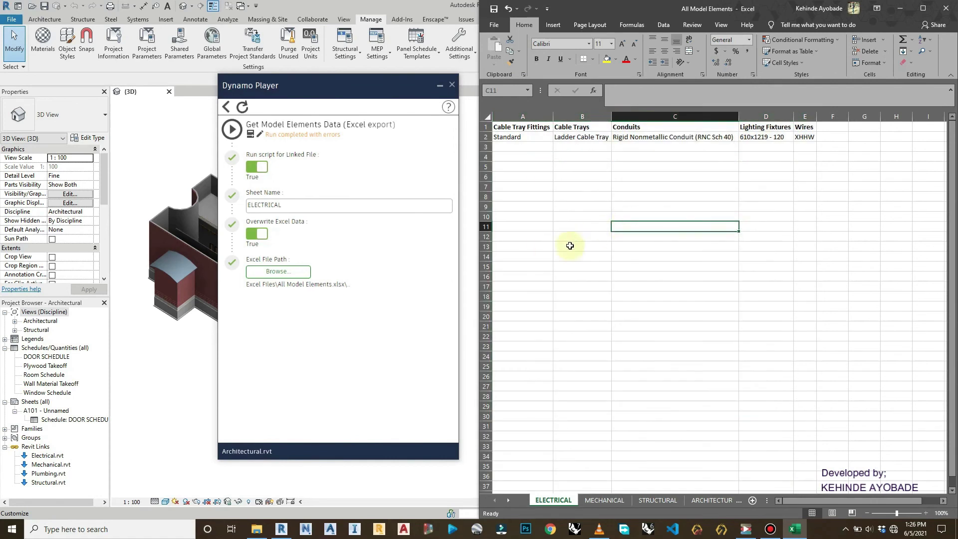
# In Dynamo Player, set the sheet name to PLUMBING and run the script for a linked file.
pyautogui.doubleClick(331, 206)
pyautogui.write('PLUM')
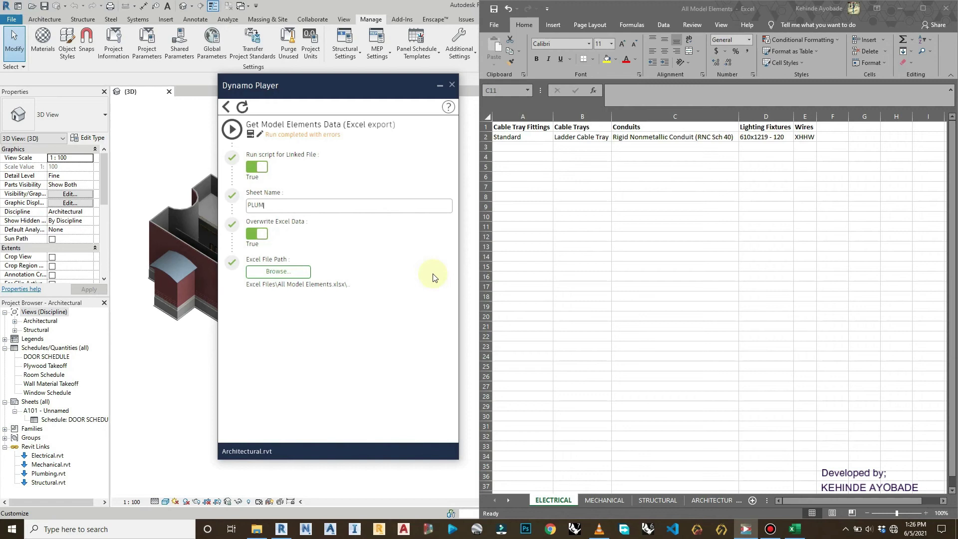
pyautogui.write('BING')
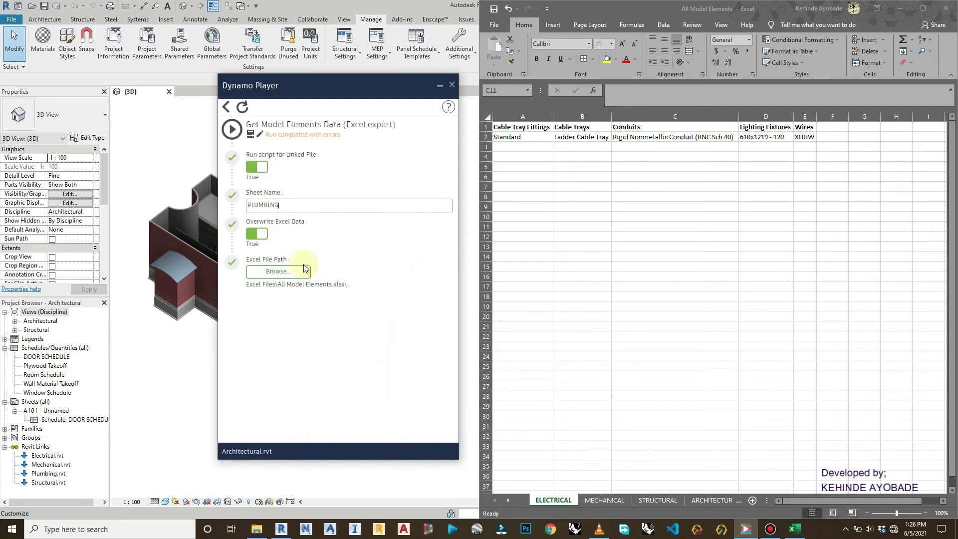
pyautogui.click(231, 129)
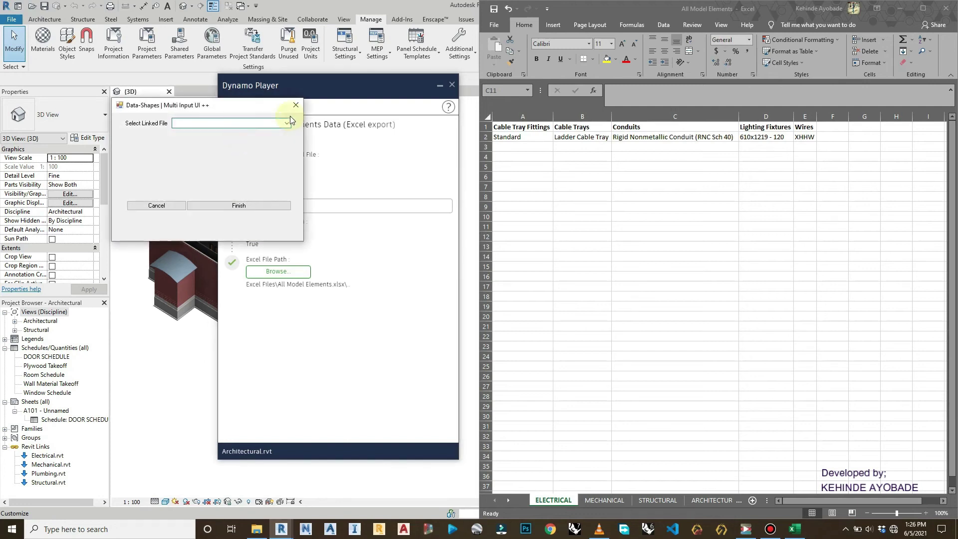
# Choose Plumbing.rvt as the linked file and export its Pipe Fittings and Pipes categories.
pyautogui.click(287, 122)
pyautogui.click(264, 144)
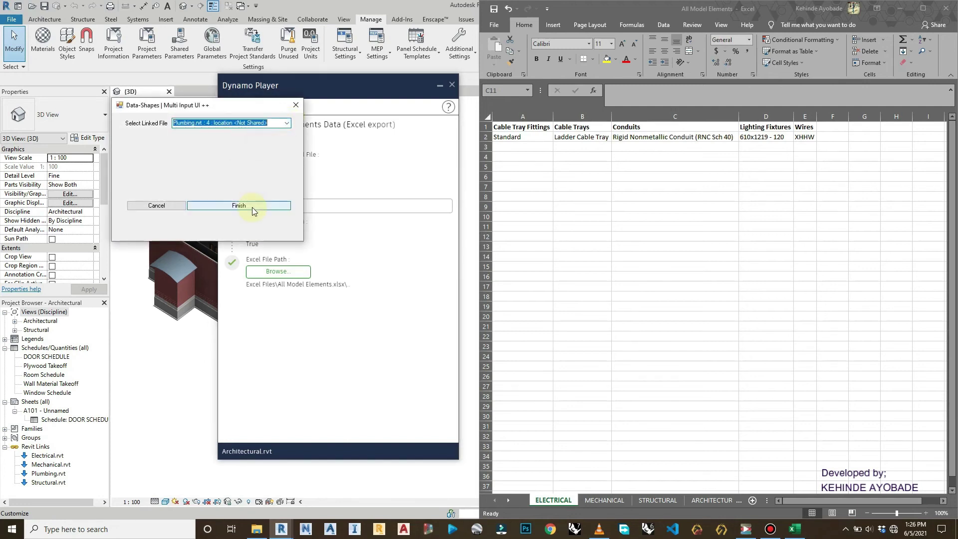
pyautogui.click(252, 206)
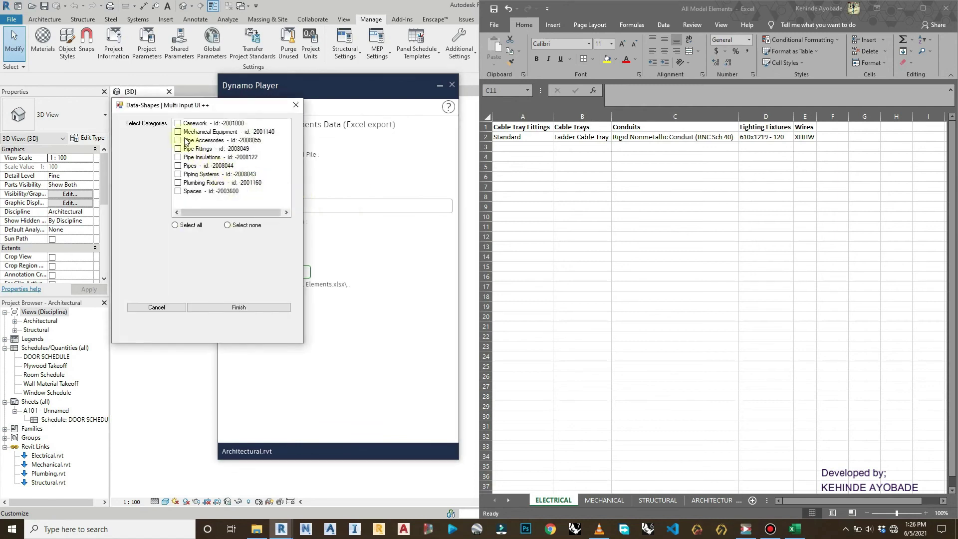
pyautogui.click(177, 166)
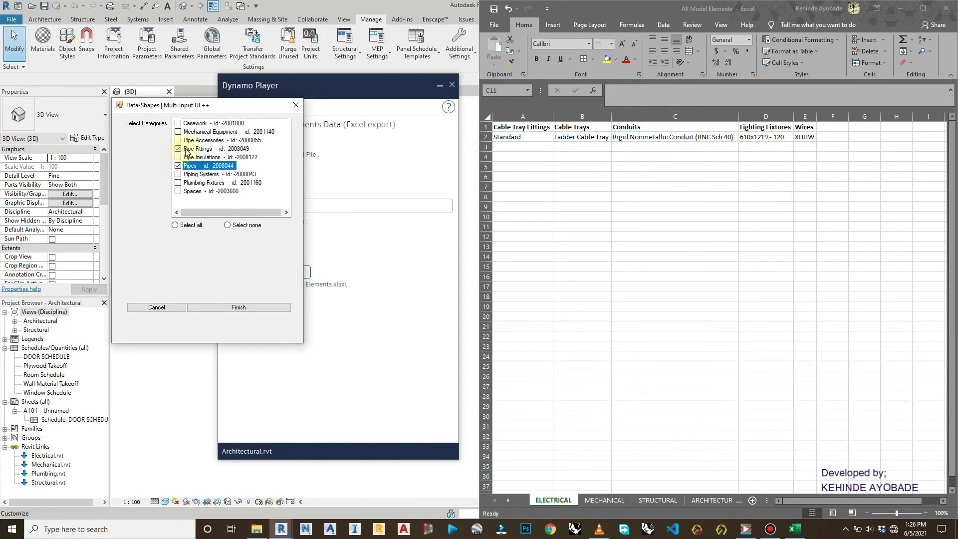
pyautogui.click(245, 307)
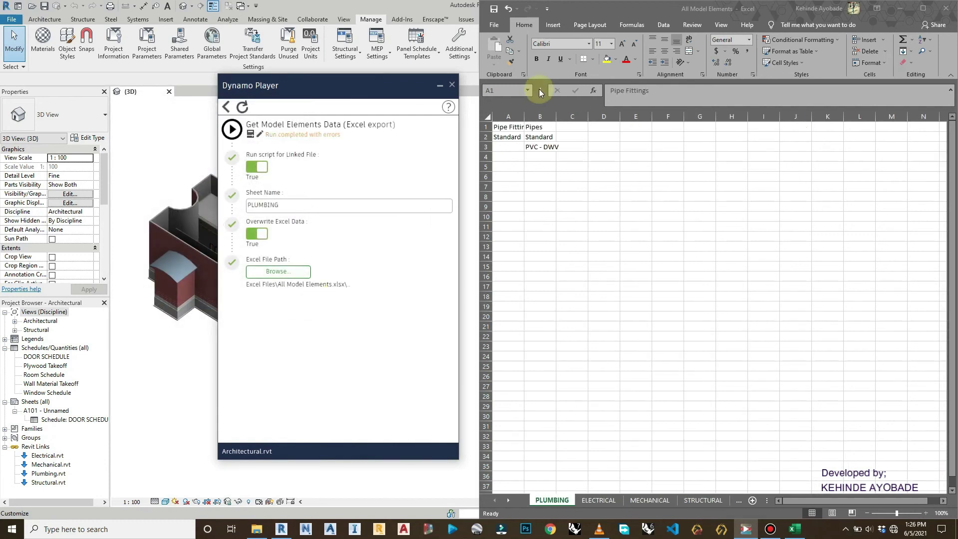
# In Excel, bold the PLUMBING sheet's header row and autofit columns A and B, and close Dynamo Player.
pyautogui.click(537, 59)
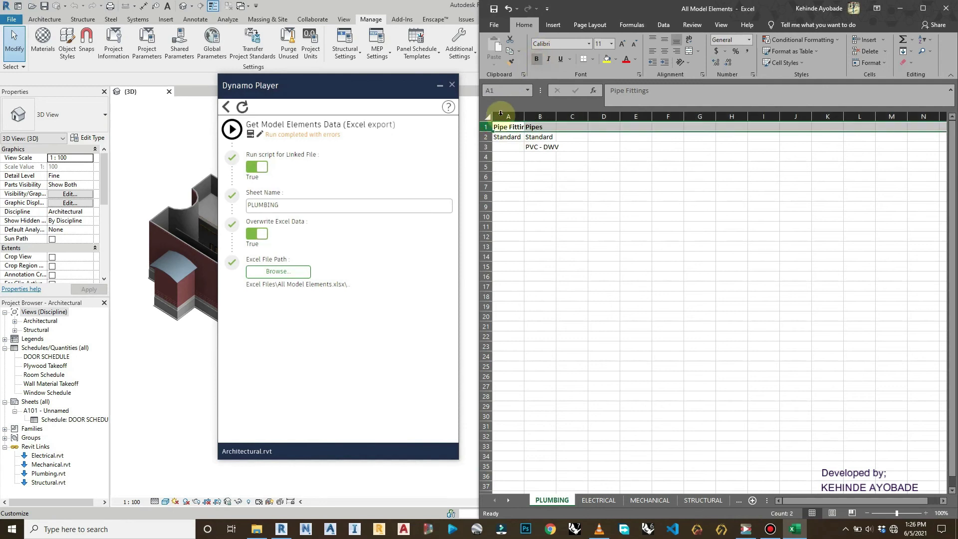
pyautogui.click(500, 118)
pyautogui.moveTo(508, 119); pyautogui.dragTo(551, 116)
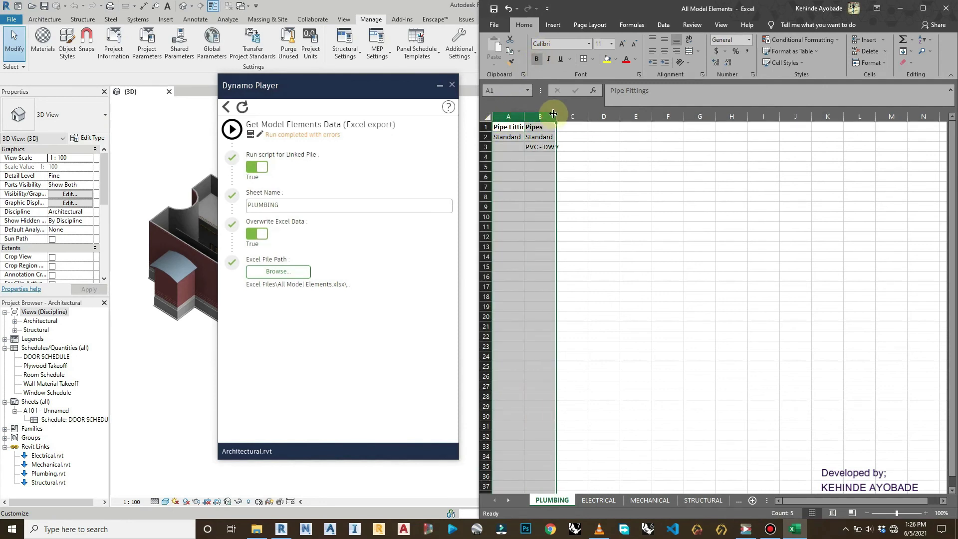
pyautogui.doubleClick(524, 116)
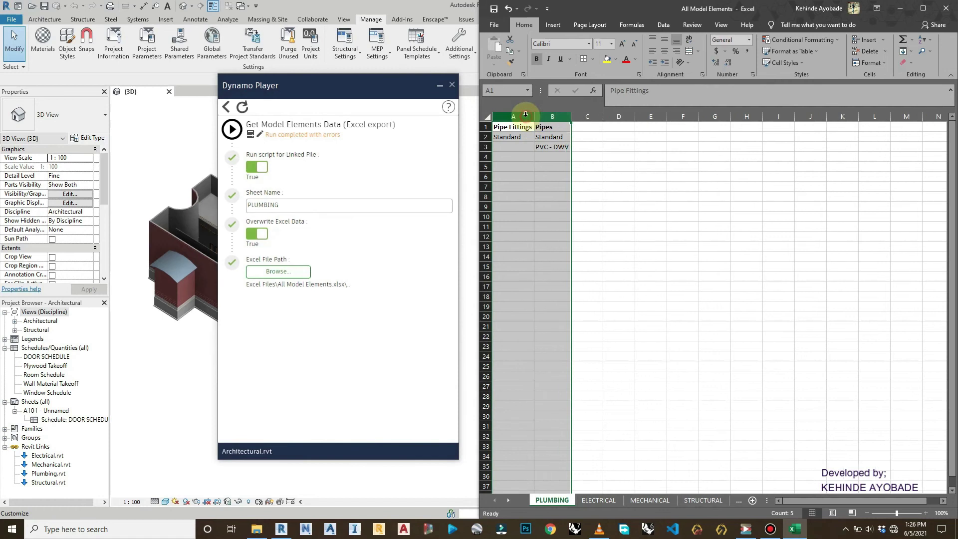
pyautogui.click(539, 175)
pyautogui.click(621, 185)
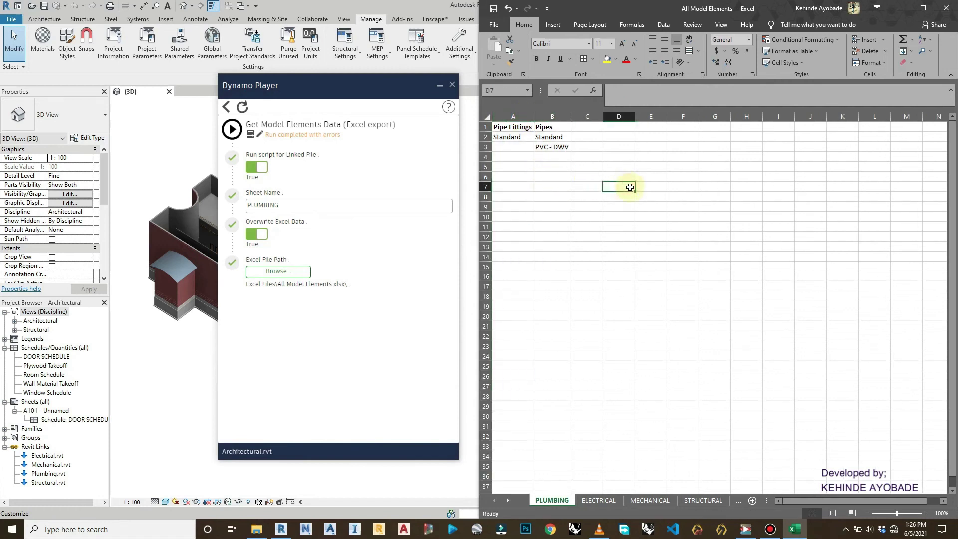
pyautogui.click(451, 84)
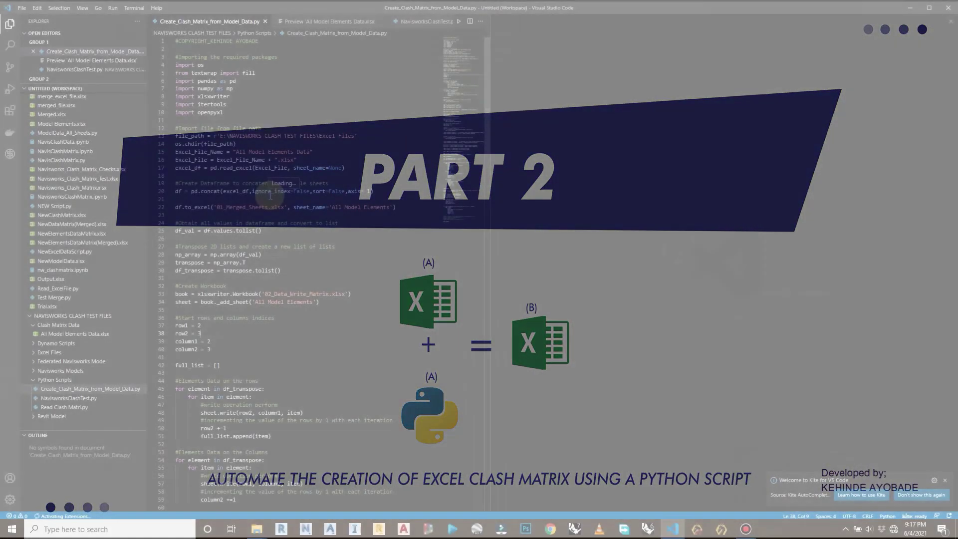
# In Visual Studio Code, close the preview of All Model Elements Data.xlsx and reopen it from the Clash Matrix Data folder.
pyautogui.scroll(-3, 271, 195)
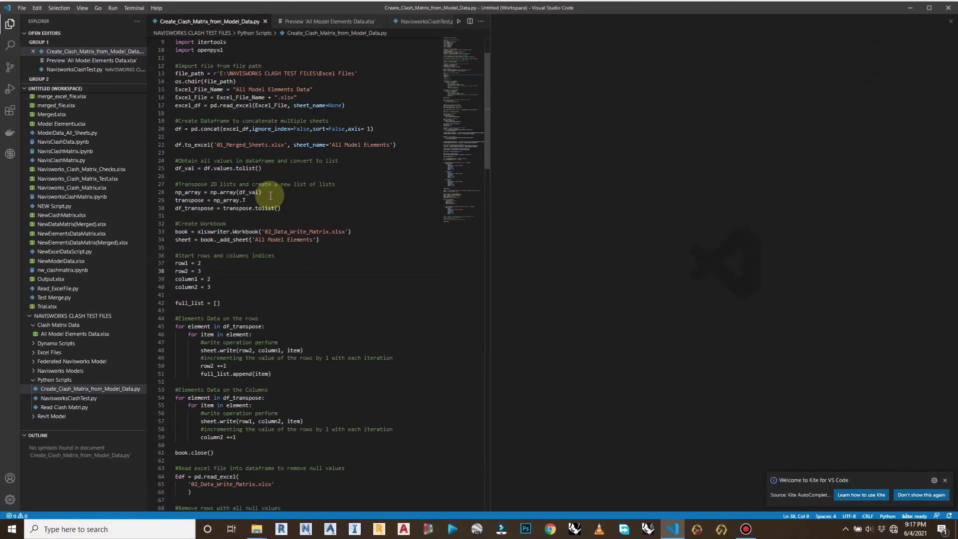
pyautogui.scroll(3, 271, 195)
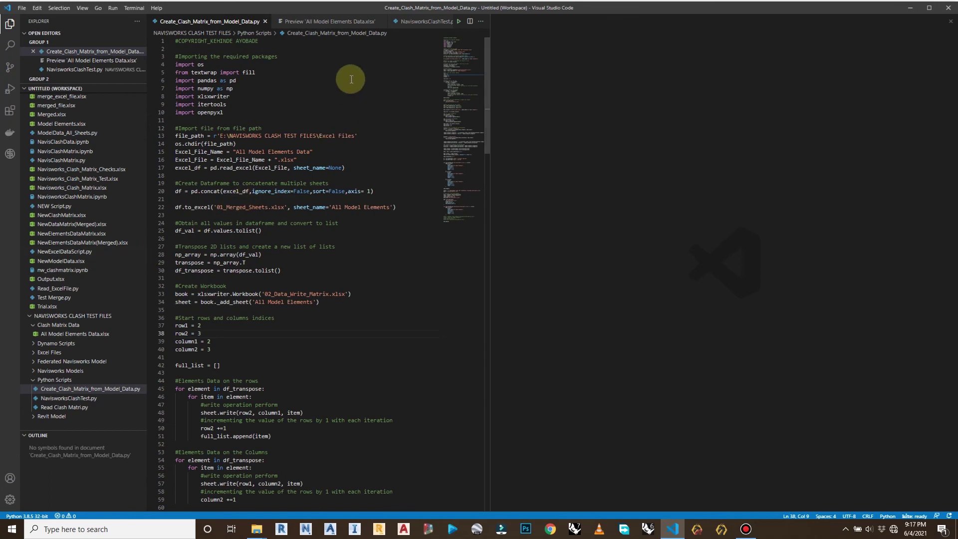
pyautogui.click(354, 22)
pyautogui.click(380, 21)
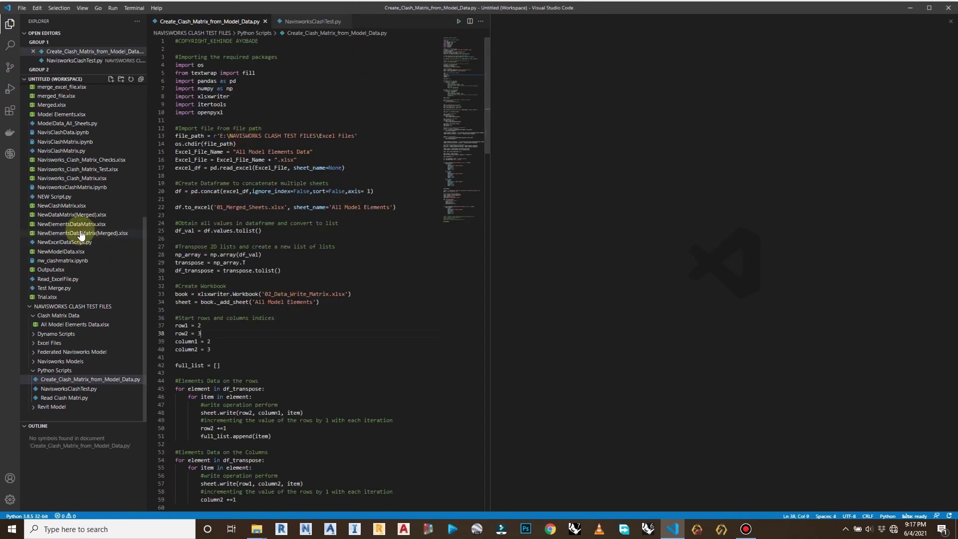
pyautogui.click(99, 324)
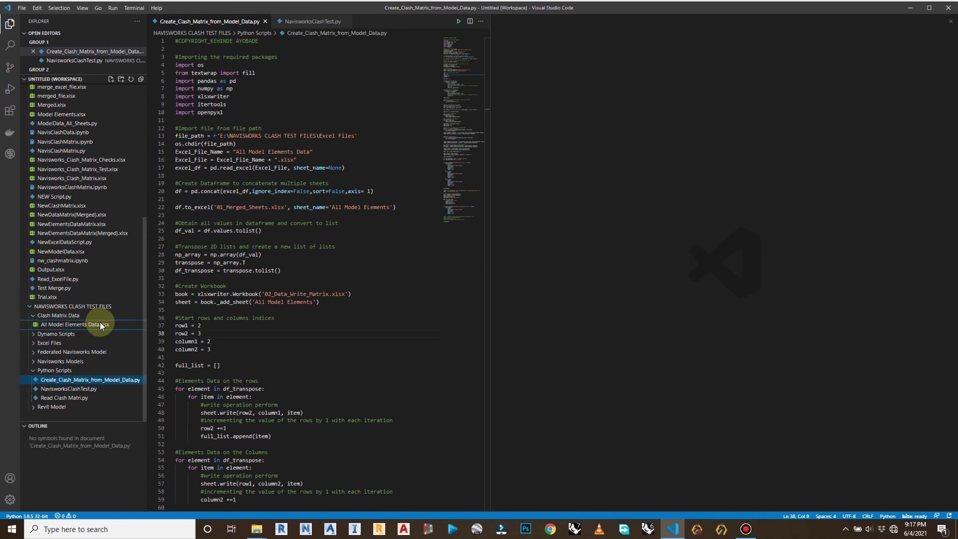
pyautogui.rightClick(100, 324)
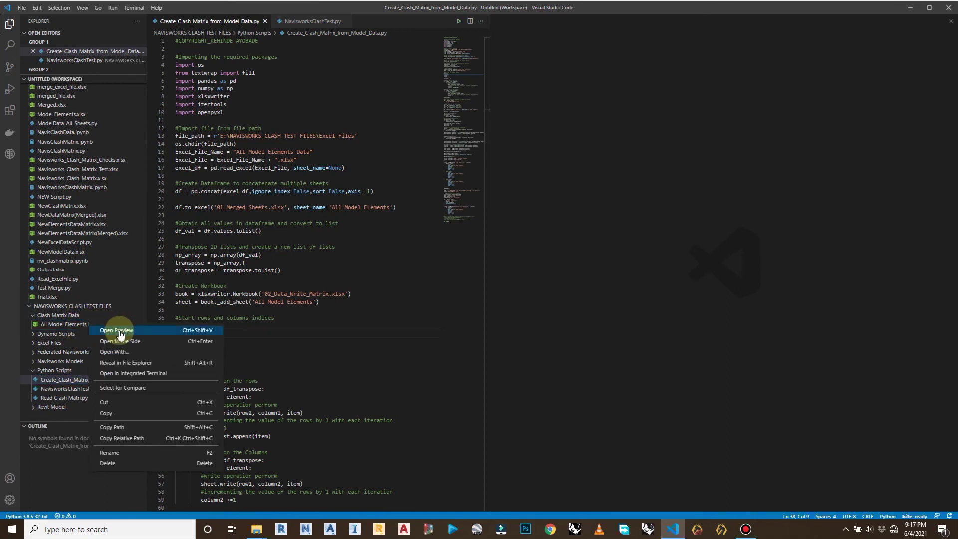
pyautogui.click(118, 331)
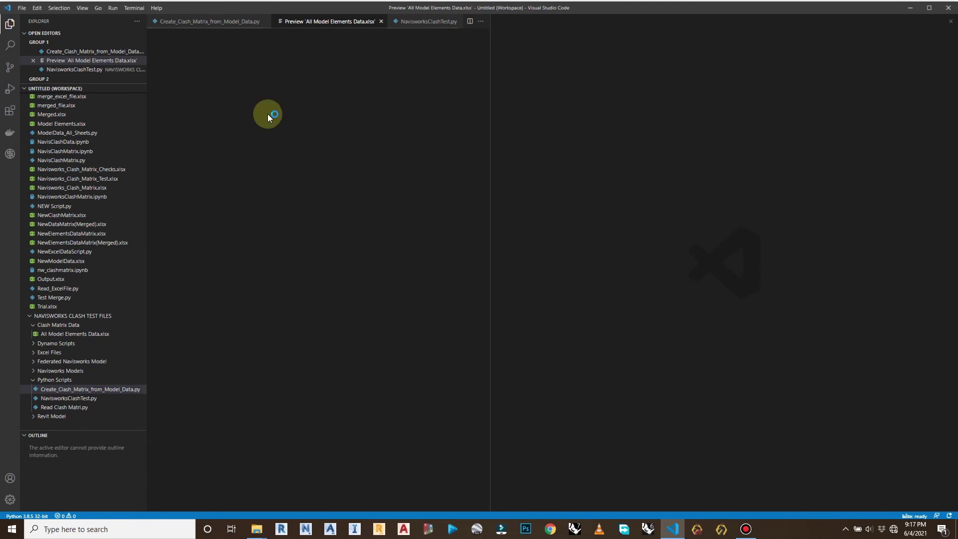
# Move the All Model Elements Data.xlsx preview into the empty second editor group, beside the Create_Clash_Matrix_from_Model_Data.py script.
pyautogui.click(209, 22)
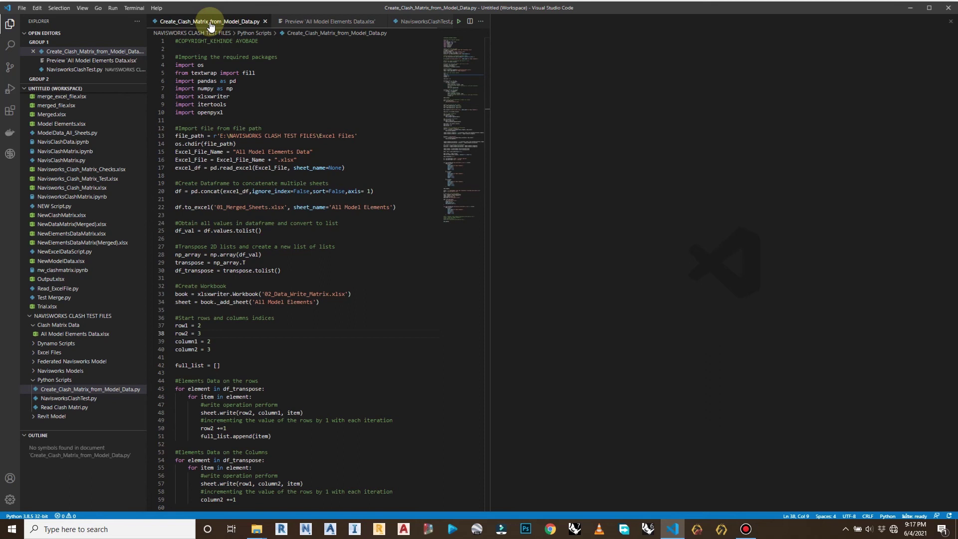
pyautogui.click(298, 22)
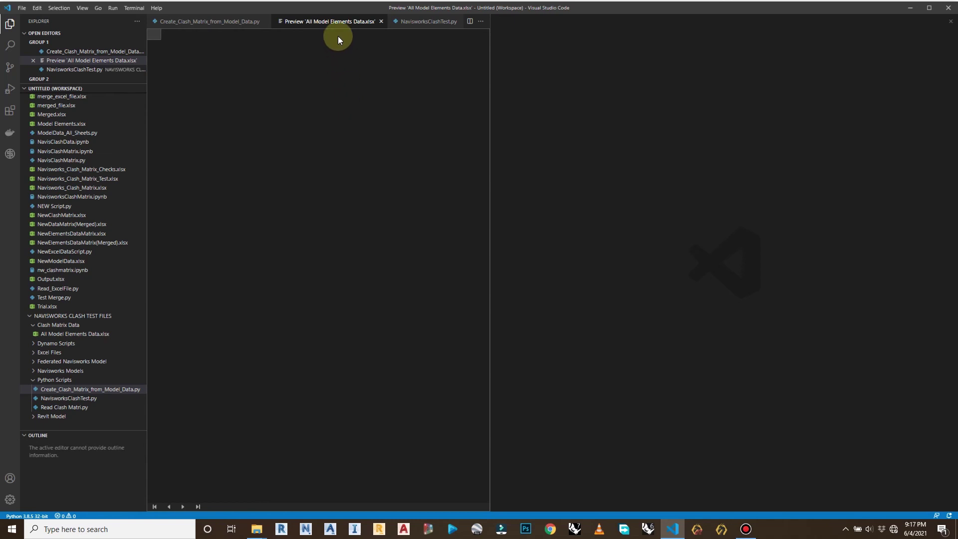
pyautogui.click(513, 34)
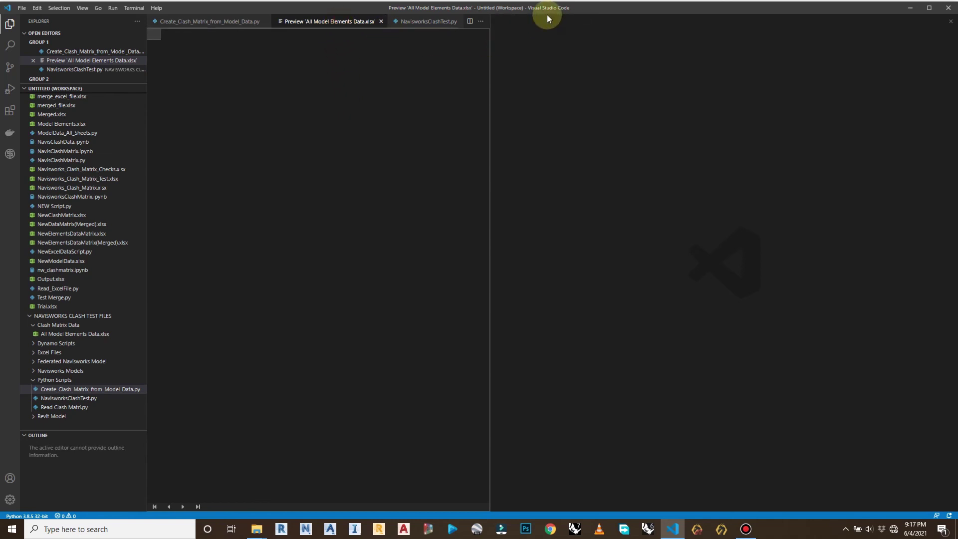
pyautogui.moveTo(344, 22); pyautogui.dragTo(657, 124)
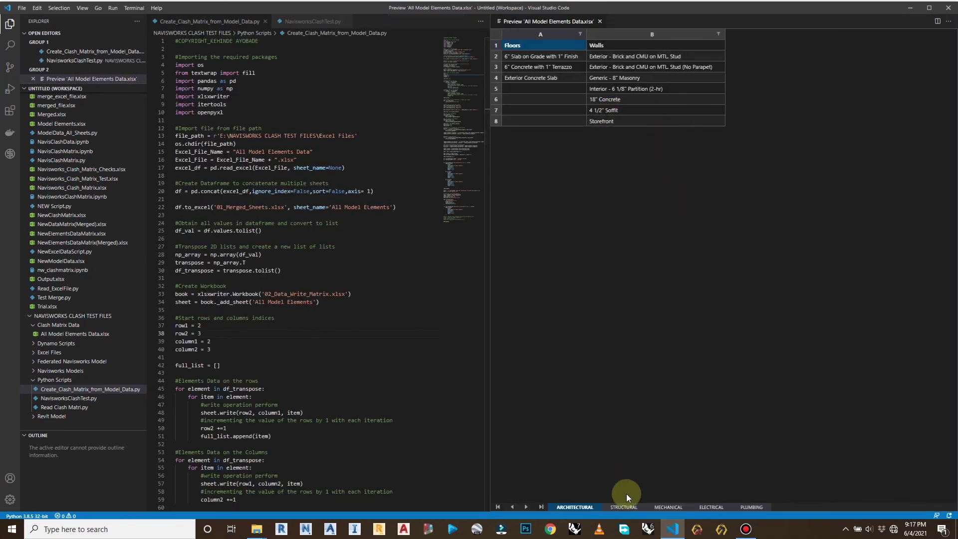
# Look through the STRUCTURAL, MECHANICAL, ELECTRICAL and PLUMBING sheets in the workbook preview and return to ARCHITECTURAL.
pyautogui.click(623, 507)
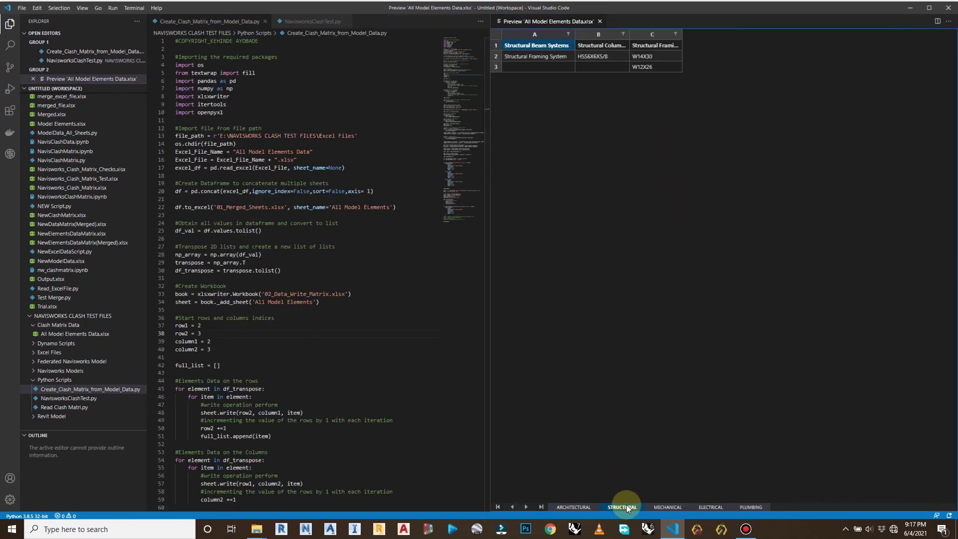
pyautogui.click(669, 506)
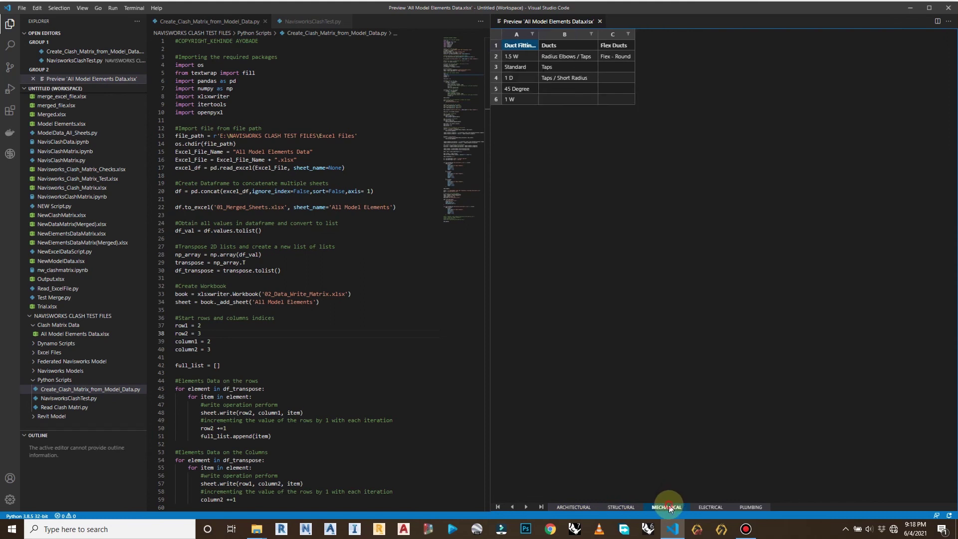
pyautogui.click(703, 505)
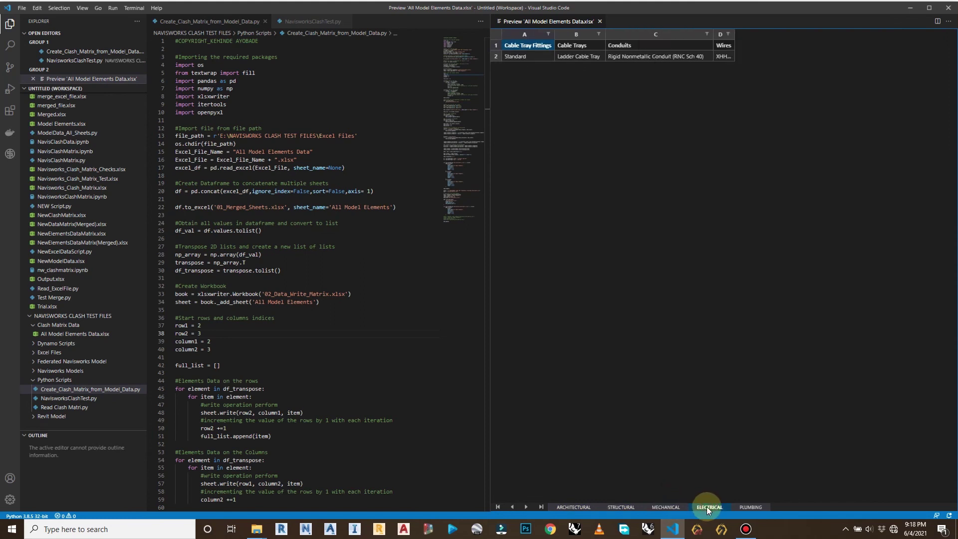
pyautogui.click(747, 507)
pyautogui.click(574, 507)
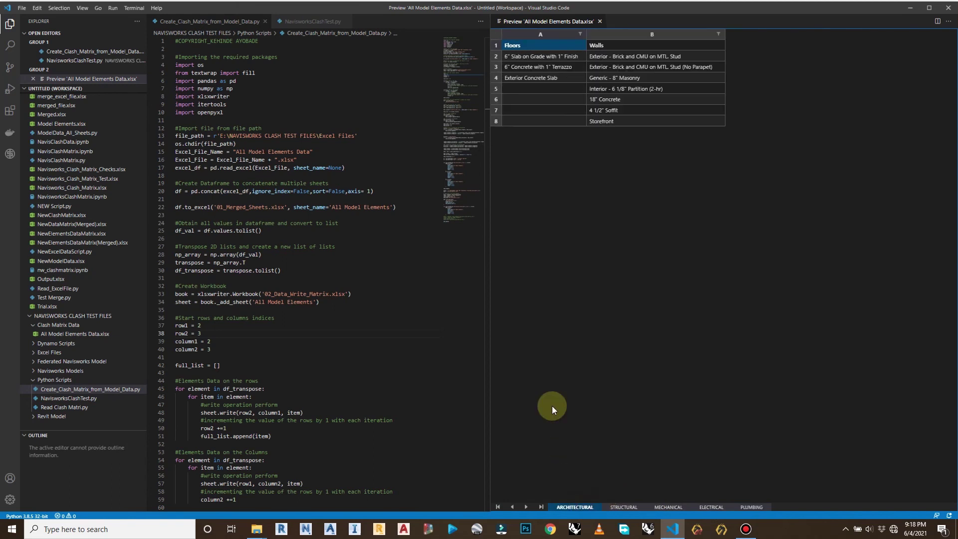
# Delete the commented-out openpyxl lines and the surplus blank lines above NCM.head(5) at the end of Create_Clash_Matrix_from_Model_Data.py.
pyautogui.click(319, 357)
pyautogui.scroll(-5, 315, 337)
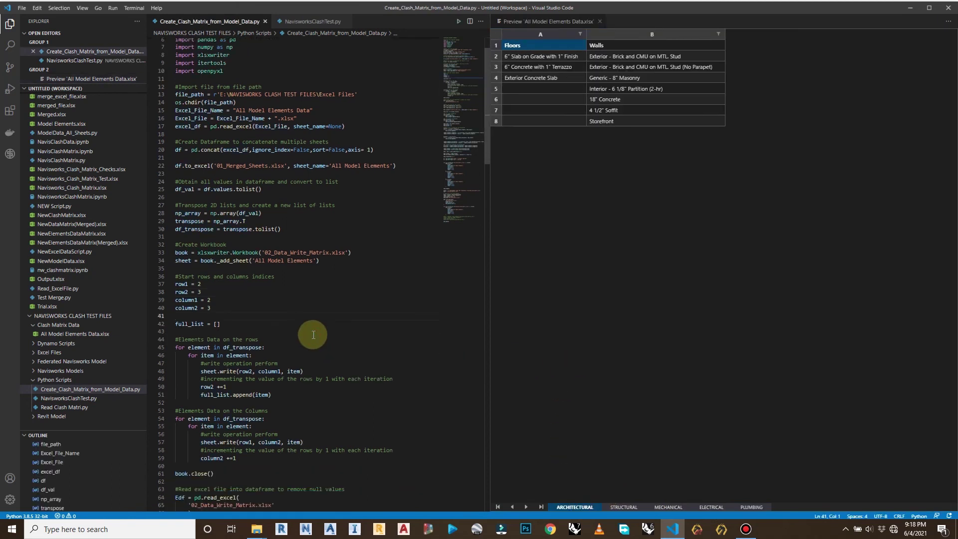
pyautogui.scroll(-5, 282, 170)
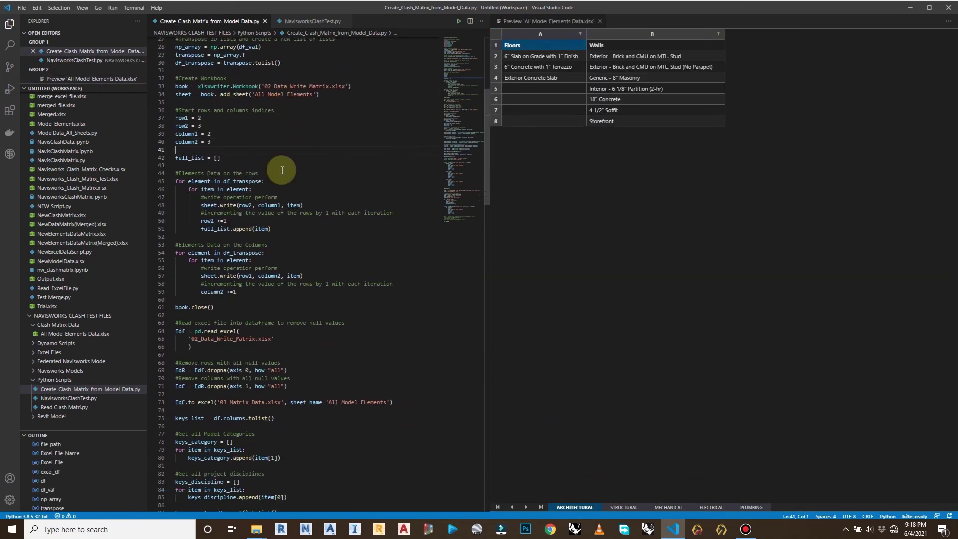
pyautogui.scroll(-20, 282, 170)
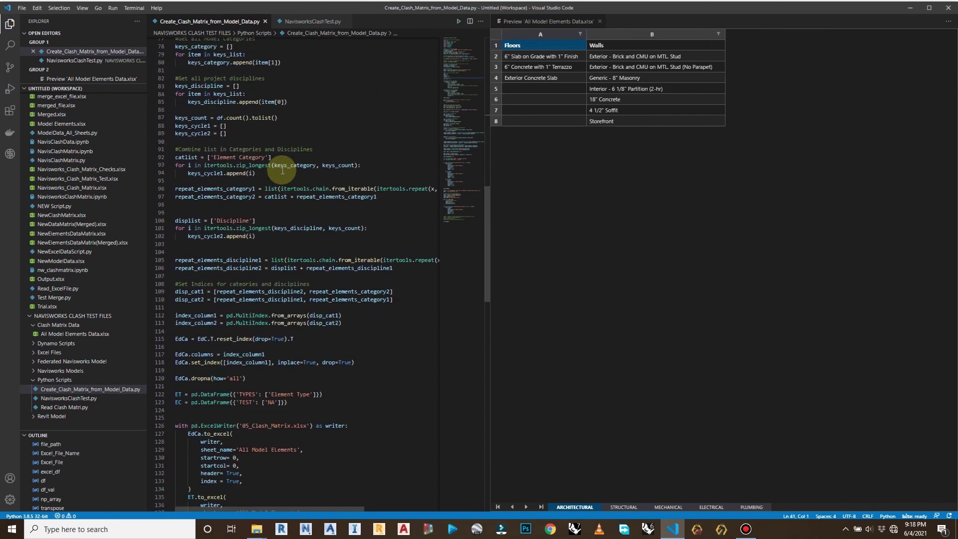
pyautogui.scroll(-13, 282, 170)
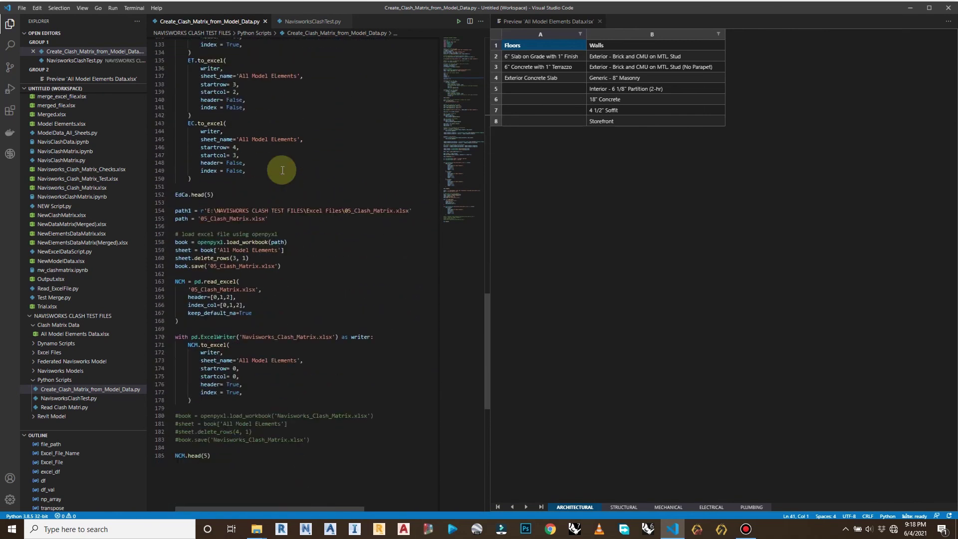
pyautogui.moveTo(314, 398); pyautogui.dragTo(188, 368)
pyautogui.press('BackSpace')
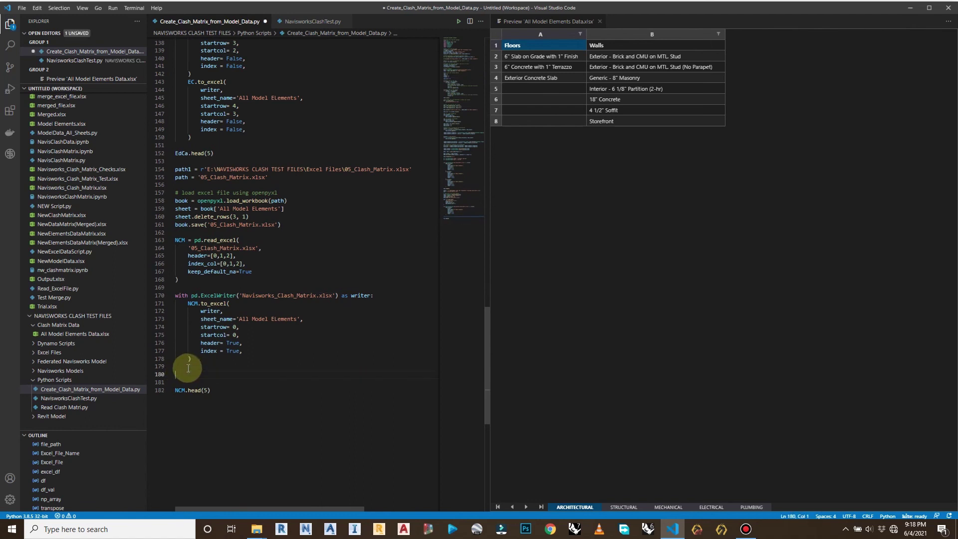
pyautogui.press('BackSpace')
pyautogui.press('BackSpace')
pyautogui.press('BackSpace')
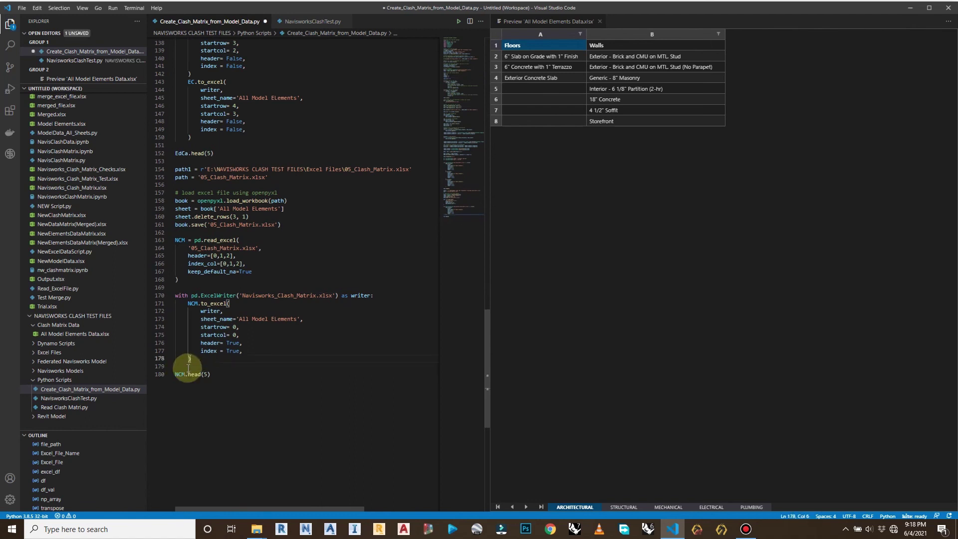
pyautogui.click(205, 403)
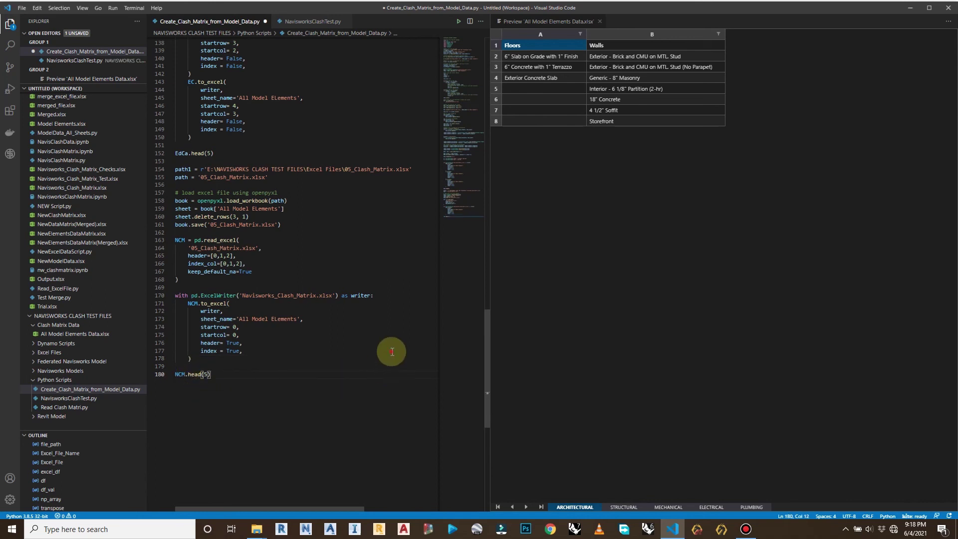
# Move the Clash Matrix Data folder window clear of the script code, keeping it in front beside the end of the script.
pyautogui.scroll(7, 385, 351)
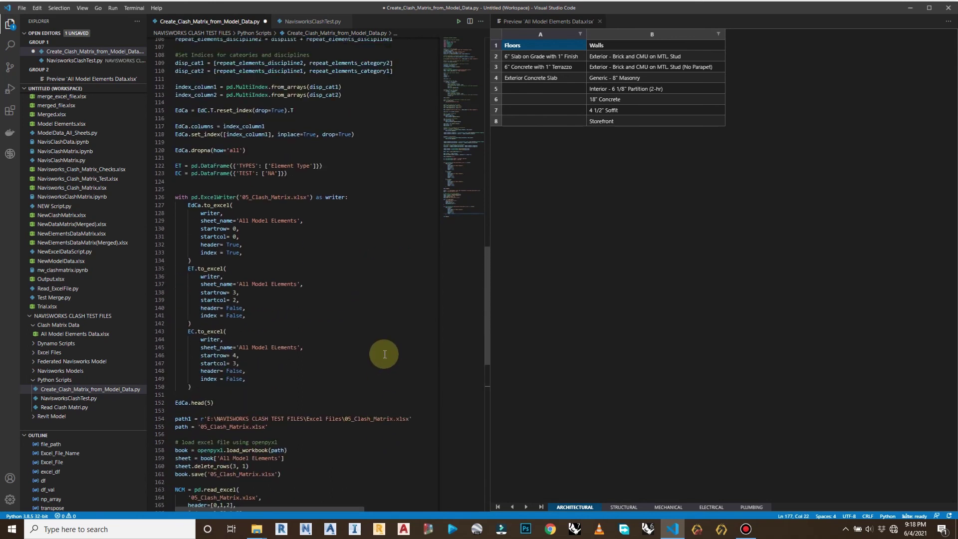
pyautogui.scroll(-4, 385, 353)
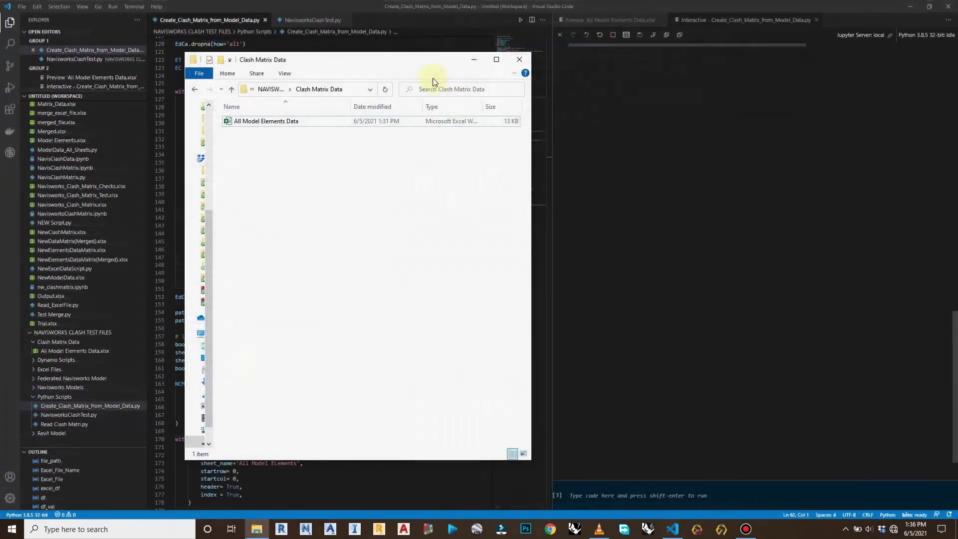
pyautogui.moveTo(389, 65); pyautogui.dragTo(772, 69)
pyautogui.click(337, 232)
pyautogui.scroll(-6, 329, 259)
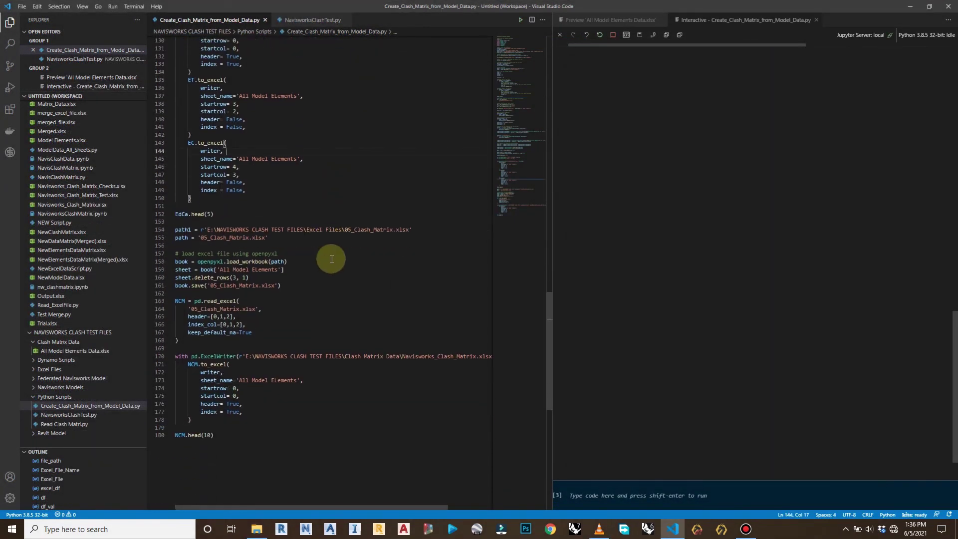
pyautogui.click(256, 528)
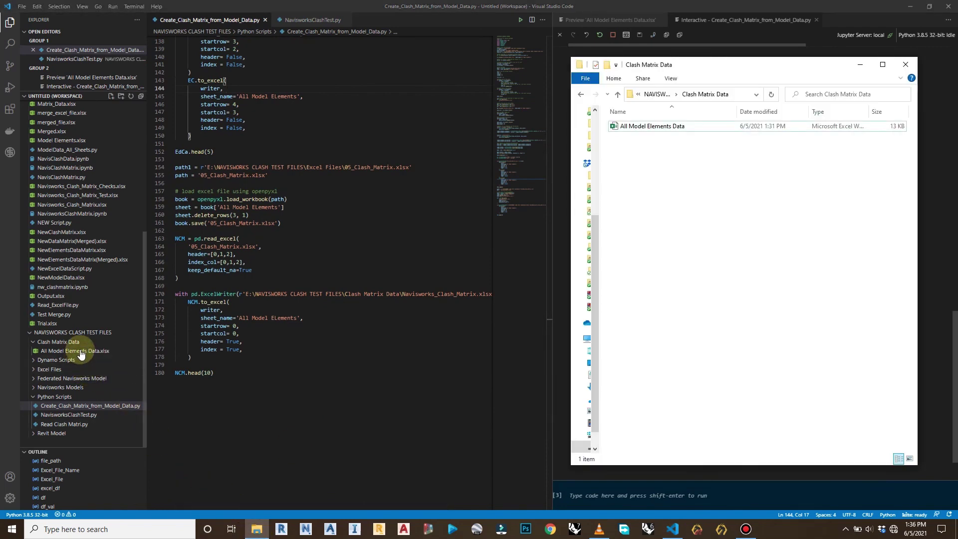
# Run the current script file in the interactive window and select the generated Navisworks_Clash_Matrix file in the Clash Matrix Data folder.
pyautogui.rightClick(219, 357)
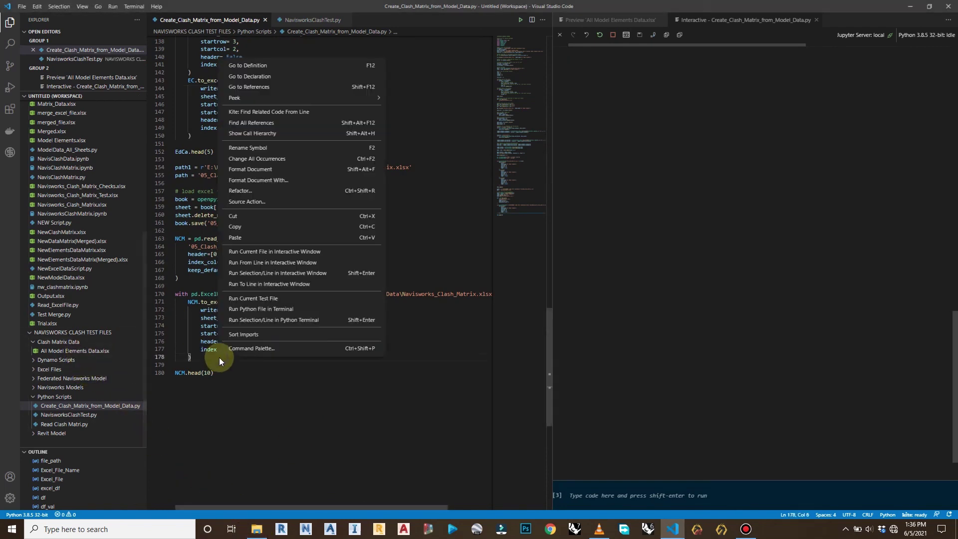
pyautogui.click(269, 252)
pyautogui.click(257, 528)
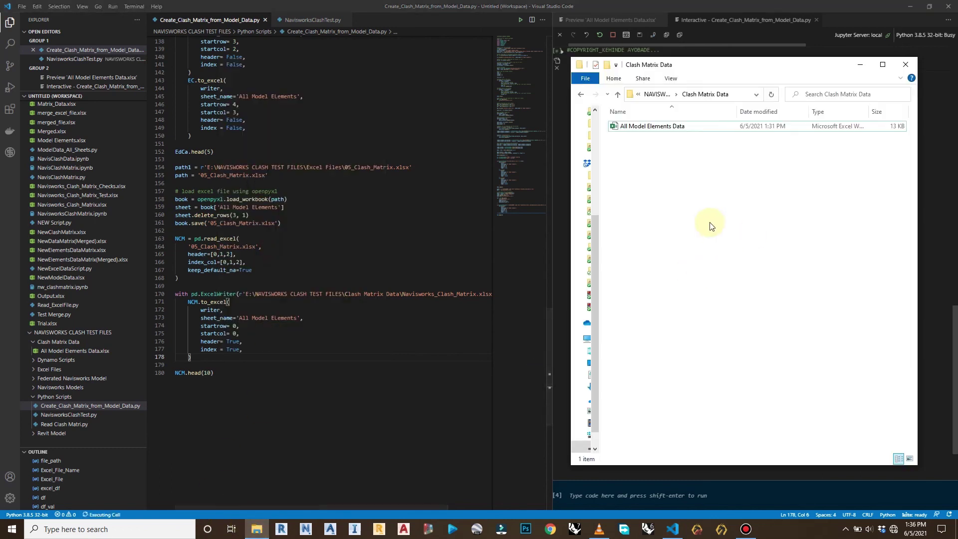
pyautogui.click(703, 138)
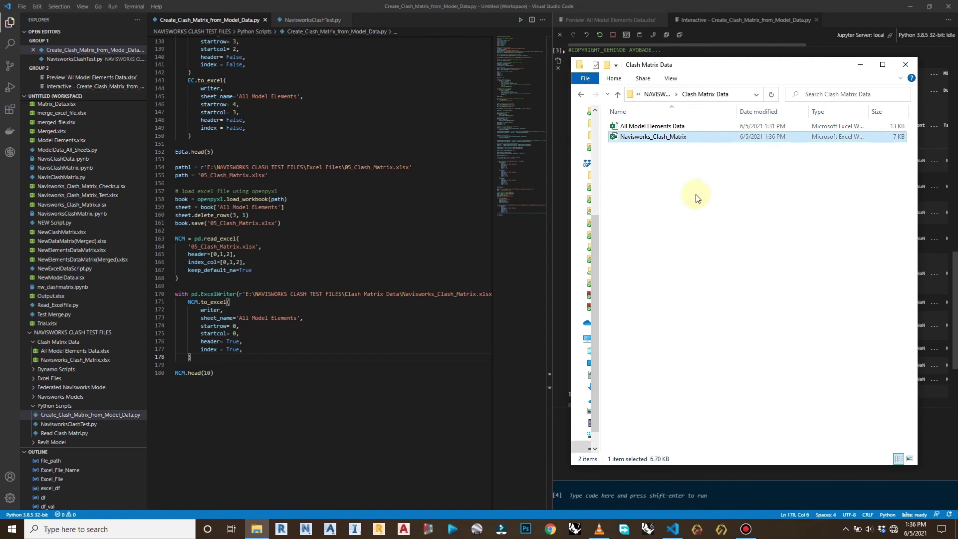
# Check the matrix table output in the interactive window and open the Navisworks_Clash_Matrix workbook in Excel.
pyautogui.click(436, 323)
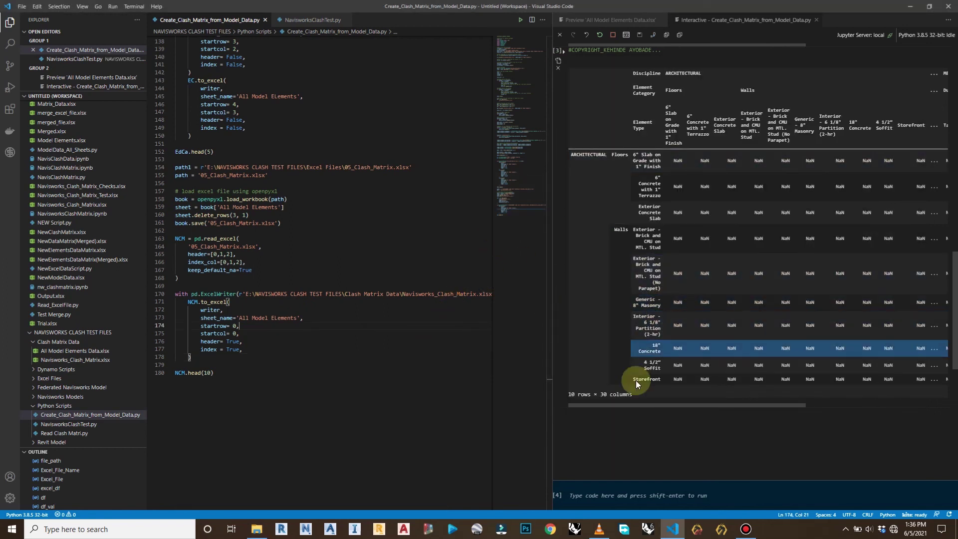
pyautogui.moveTo(693, 405); pyautogui.dragTo(633, 406)
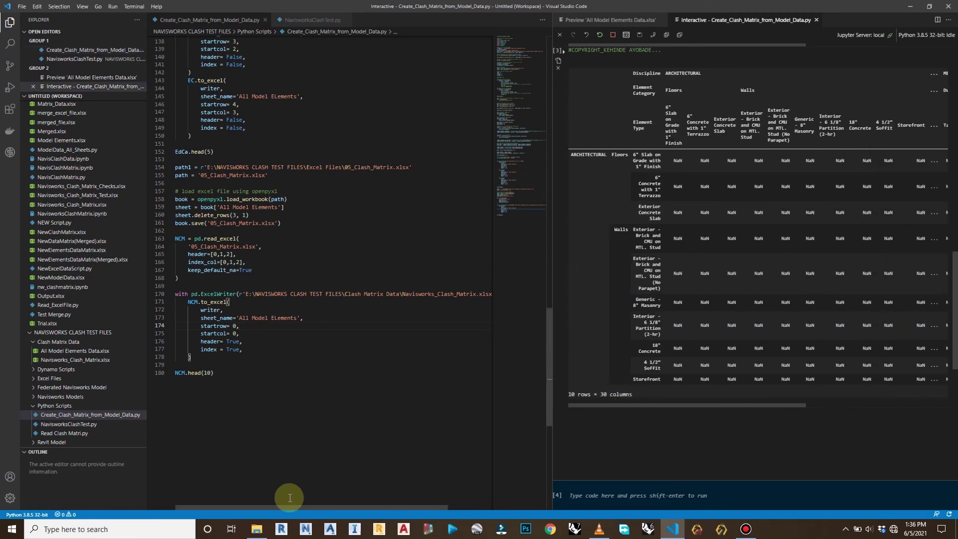
pyautogui.click(256, 529)
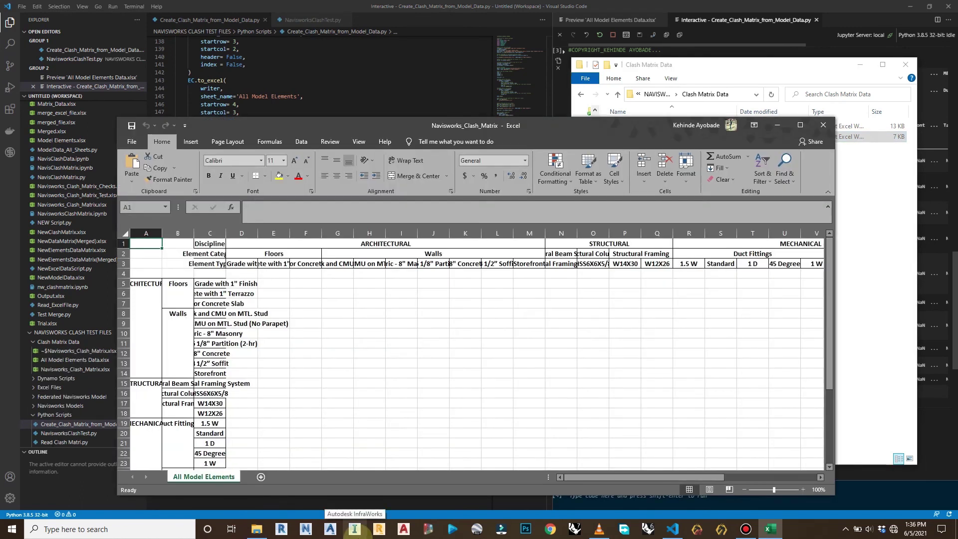
# Autofit all columns of the All Model ELements sheet and maximize the workbook window to review the matrix.
pyautogui.click(125, 232)
pyautogui.doubleClick(194, 233)
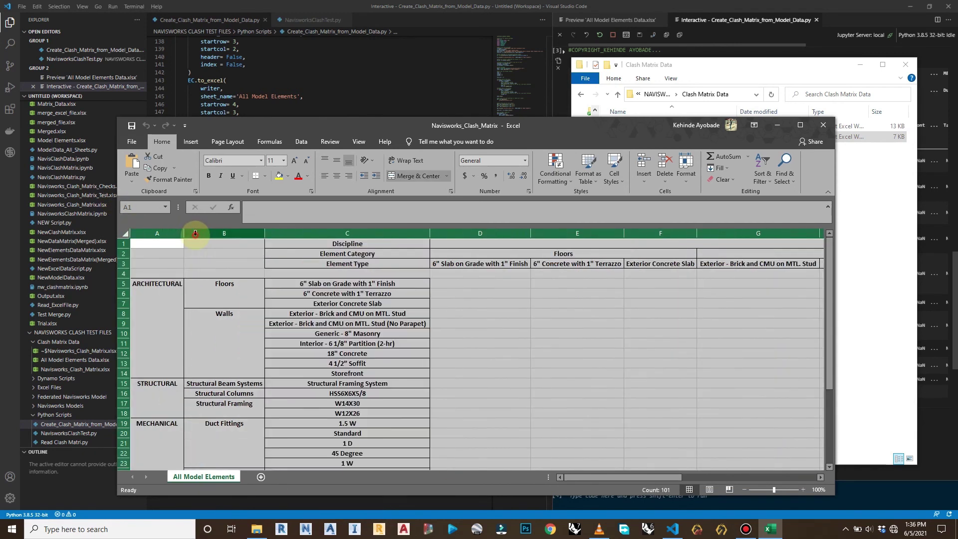
pyautogui.click(538, 331)
pyautogui.scroll(-6, 463, 329)
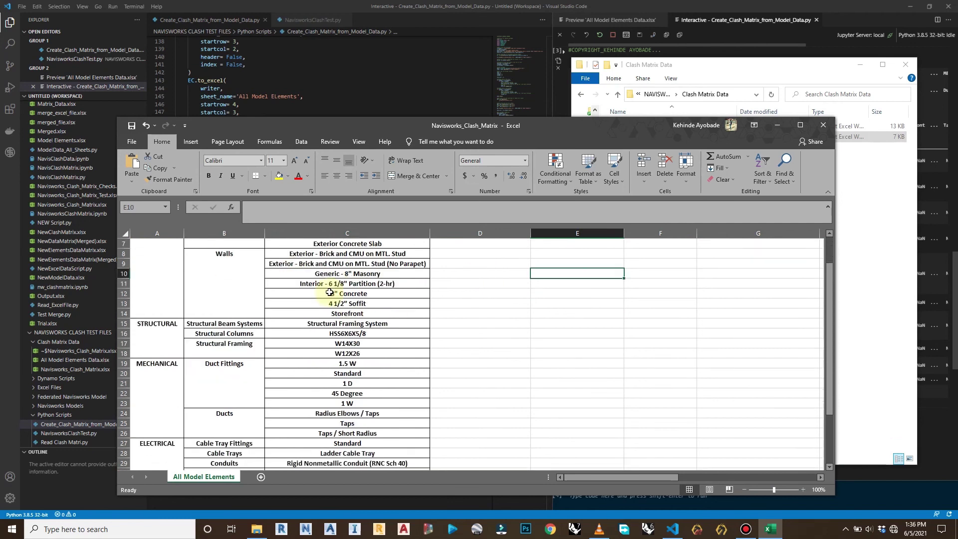
pyautogui.scroll(4, 354, 315)
pyautogui.scroll(2, 350, 322)
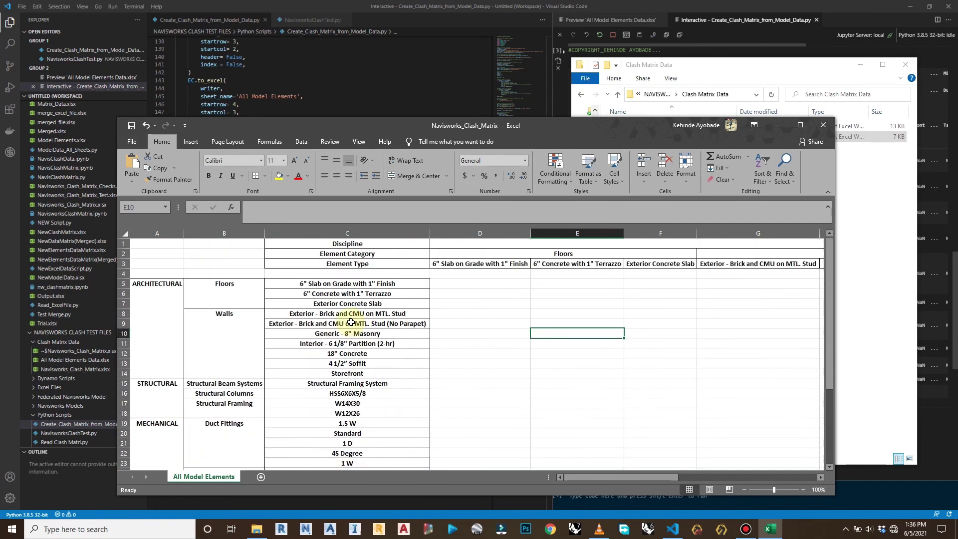
pyautogui.click(798, 125)
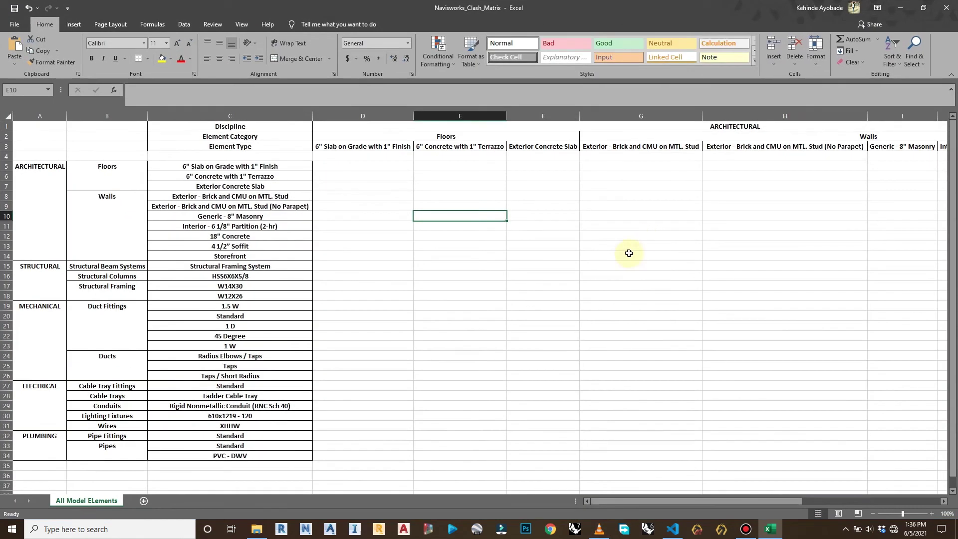
pyautogui.moveTo(683, 501); pyautogui.dragTo(576, 483)
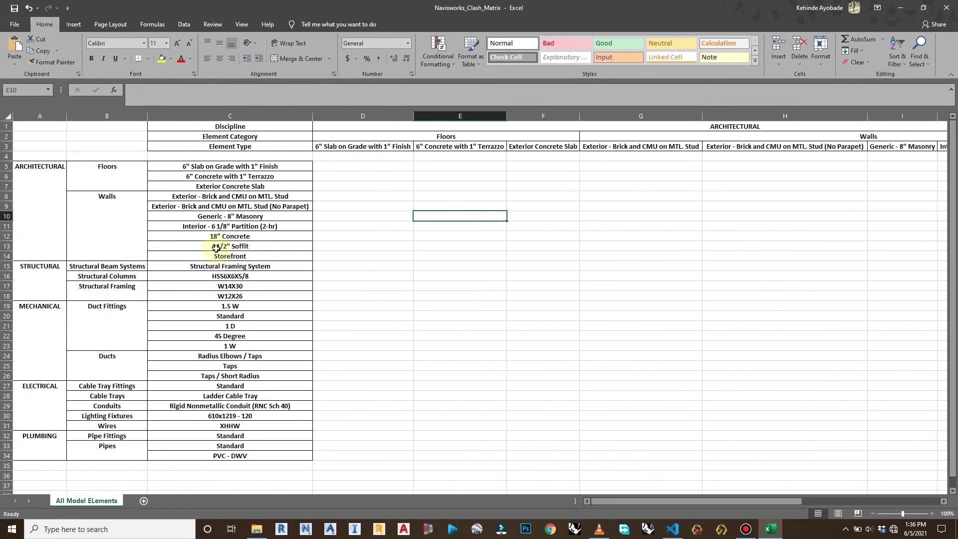
# Delete the empty row 4 between the matrix header rows and the ARCHITECTURAL rows.
pyautogui.click(8, 156)
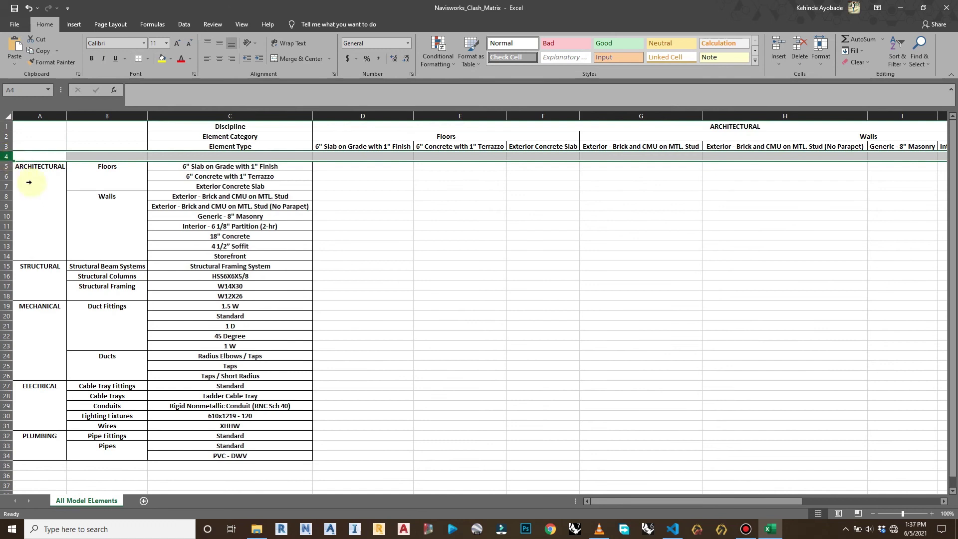
pyautogui.rightClick(8, 157)
pyautogui.click(33, 238)
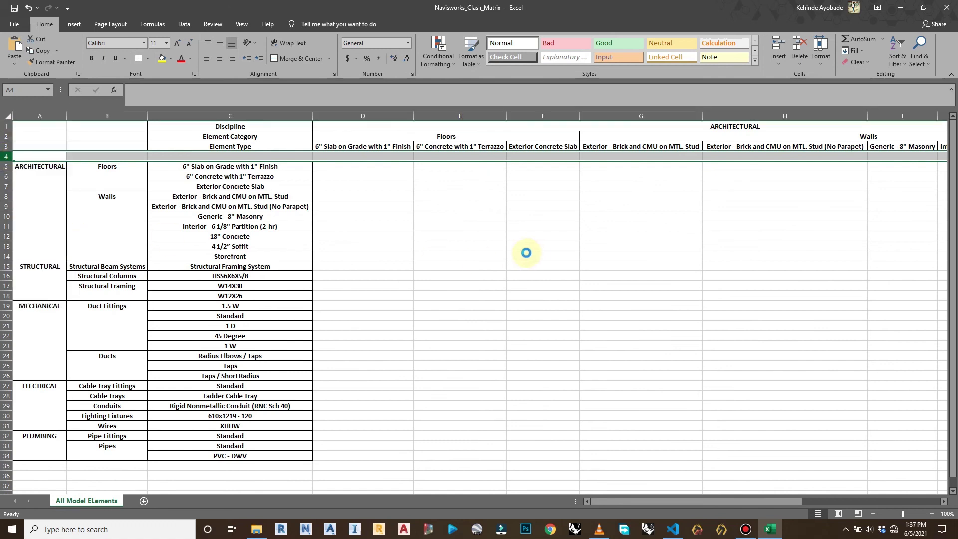
pyautogui.click(399, 239)
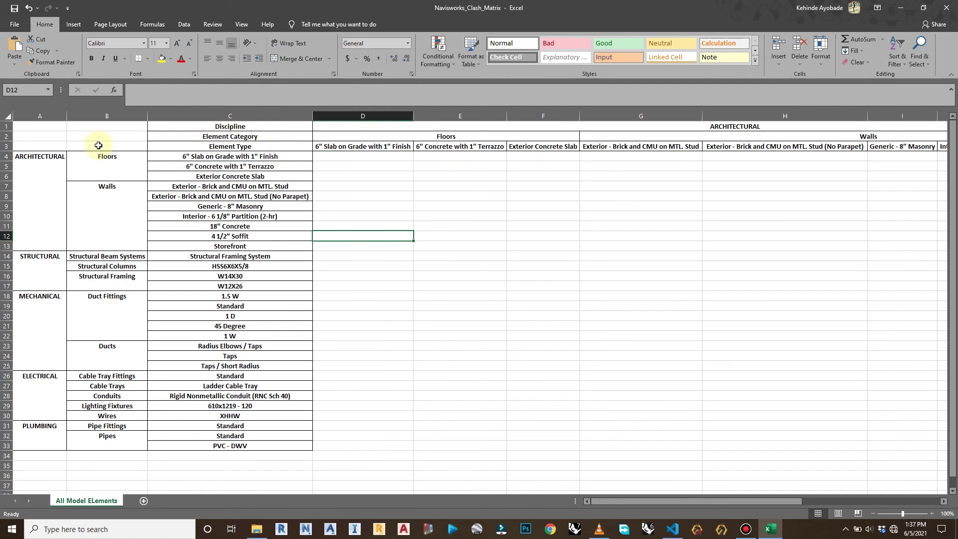
# Look over the ARCHITECTURAL, STRUCTURAL, MECHANICAL, ELECTRICAL and PLUMBING row groups in column A.
pyautogui.click(44, 169)
pyautogui.click(40, 259)
pyautogui.click(40, 312)
pyautogui.click(36, 383)
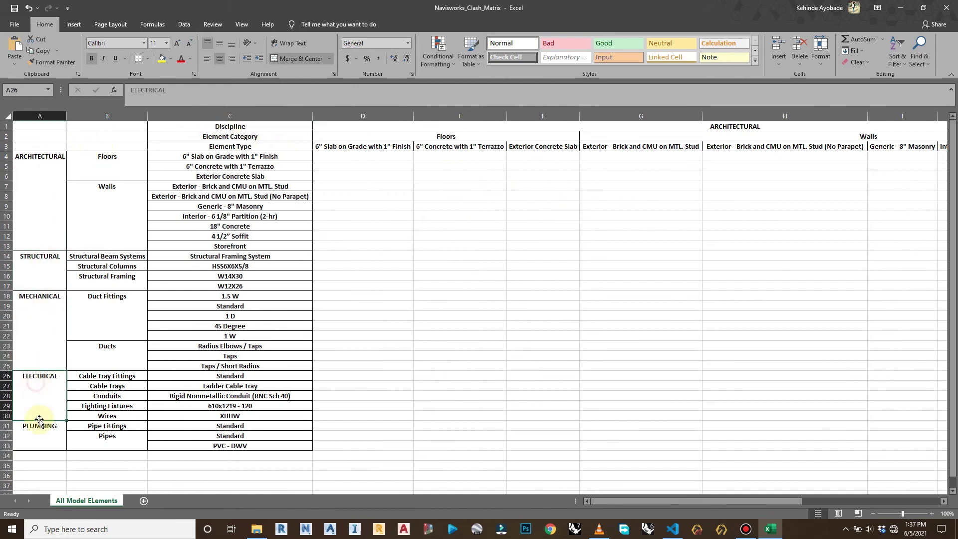
pyautogui.click(37, 428)
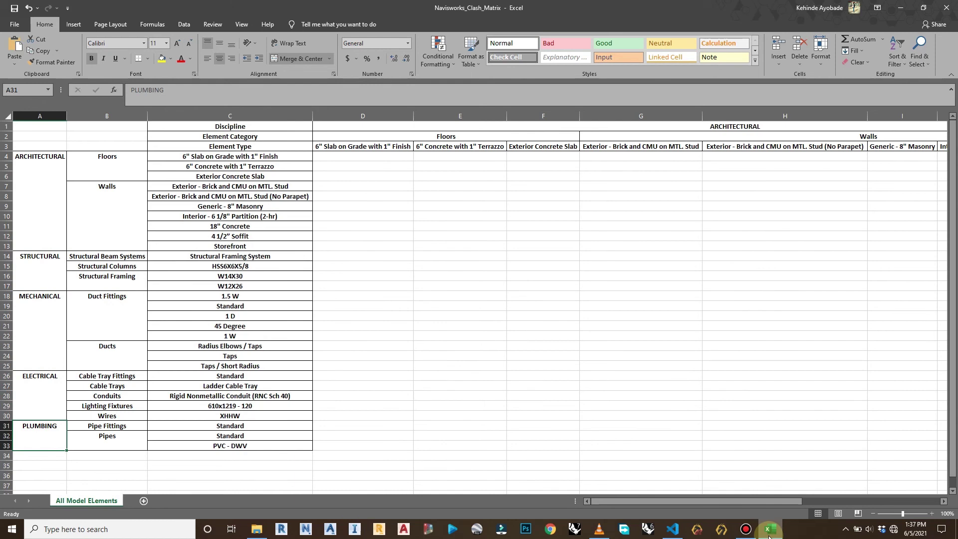
pyautogui.moveTo(770, 528)
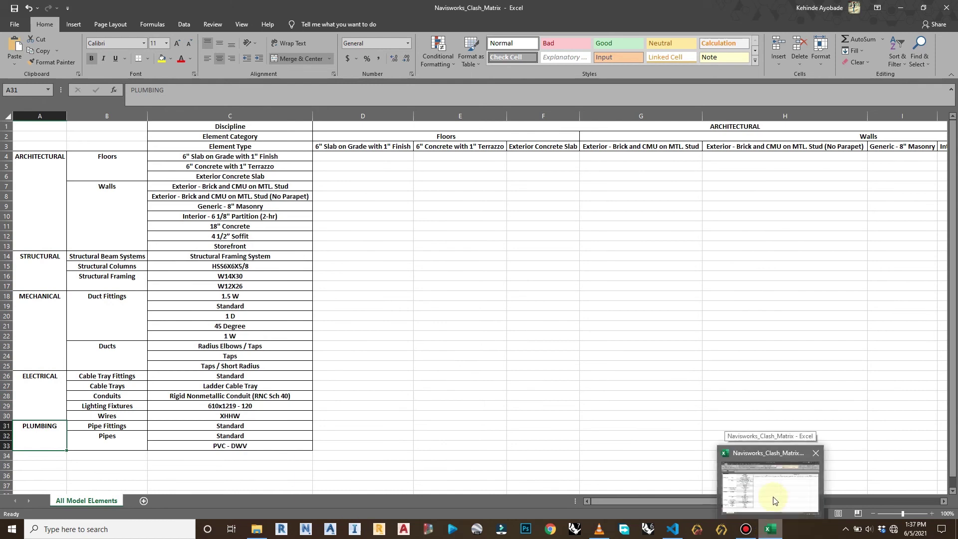
pyautogui.click(335, 297)
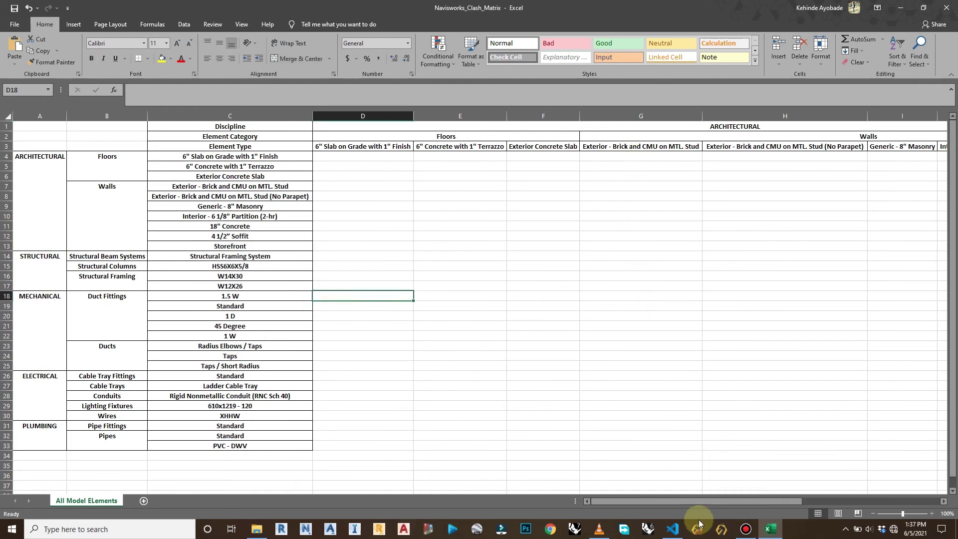
# Enter H-50 in cell R4 under the 1.5 W duct fitting and fill it across the Duct Fittings columns to V4.
pyautogui.moveTo(687, 499); pyautogui.dragTo(634, 502)
pyautogui.click(405, 349)
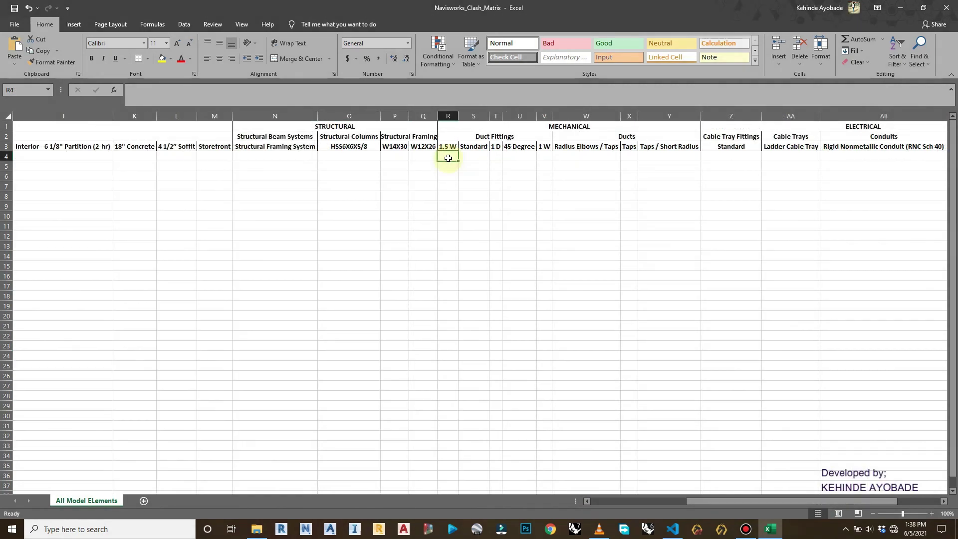
pyautogui.write('H-50')
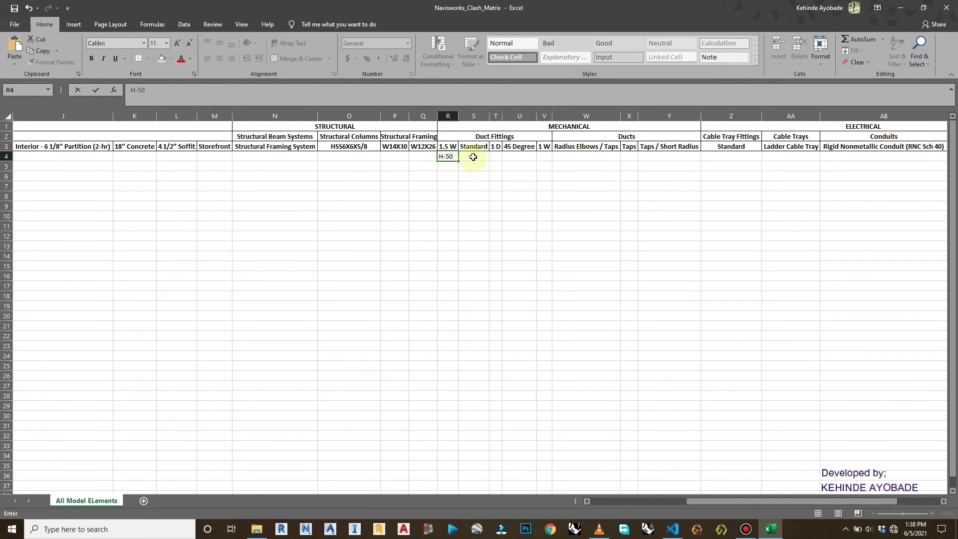
pyautogui.hotkey('ctrl', 'Return')
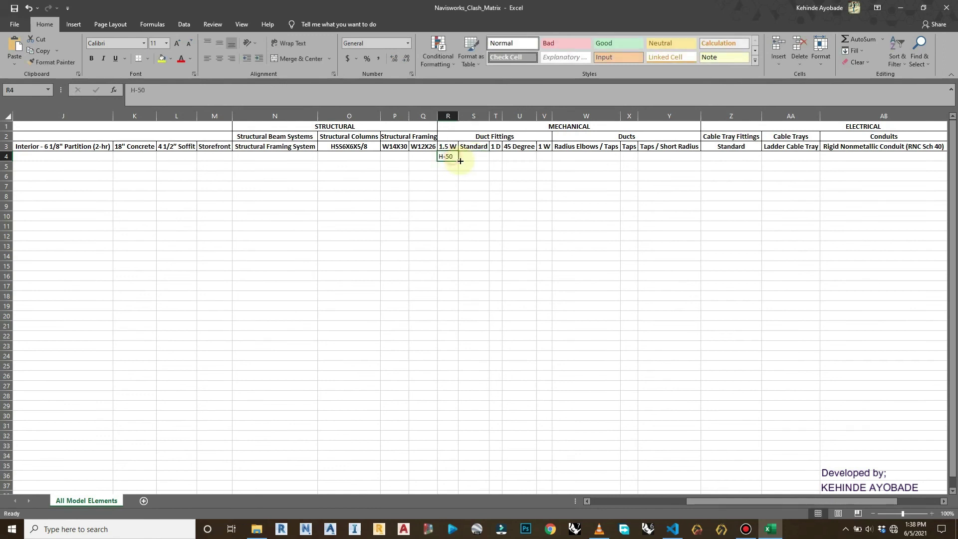
pyautogui.moveTo(459, 162); pyautogui.dragTo(549, 163)
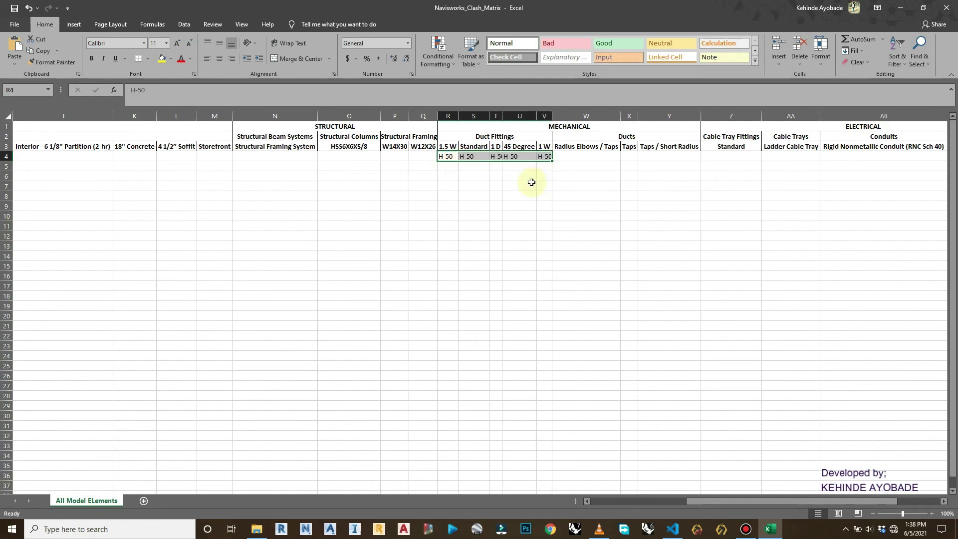
# Autofit the Duct Fittings columns R to V.
pyautogui.click(519, 205)
pyautogui.moveTo(448, 116); pyautogui.dragTo(538, 116)
pyautogui.doubleClick(538, 116)
pyautogui.click(669, 206)
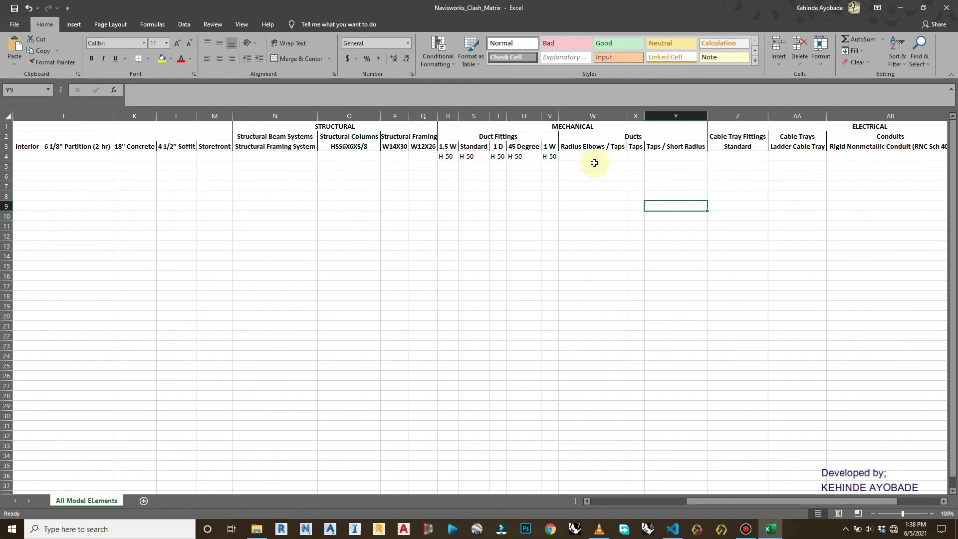
# Fill H-50 from V4 across the Ducts columns to Y4.
pyautogui.click(547, 158)
pyautogui.moveTo(558, 160); pyautogui.dragTo(681, 158)
pyautogui.click(604, 200)
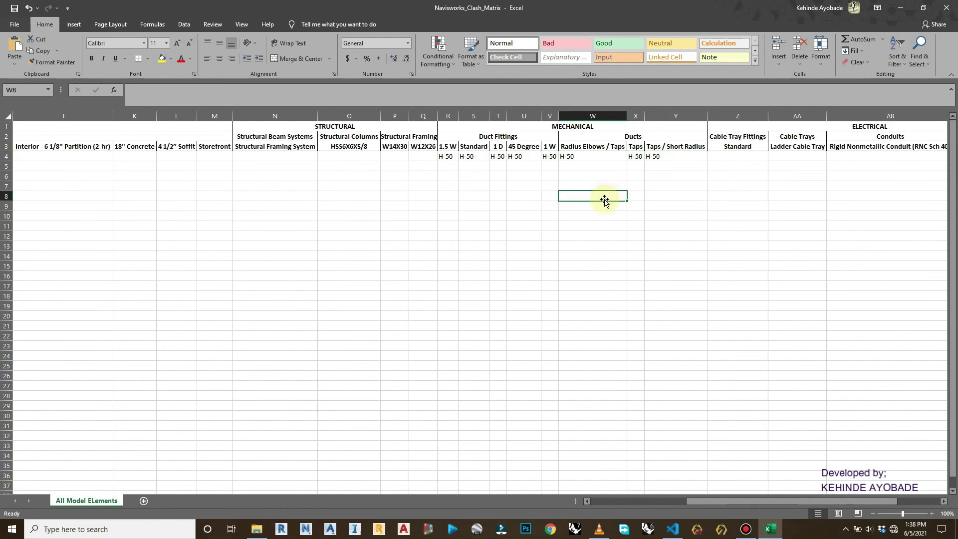
# Fill C-200 from cell Z18 across the Electrical and Plumbing columns to AG and down to row 25.
pyautogui.moveTo(704, 504); pyautogui.dragTo(726, 502)
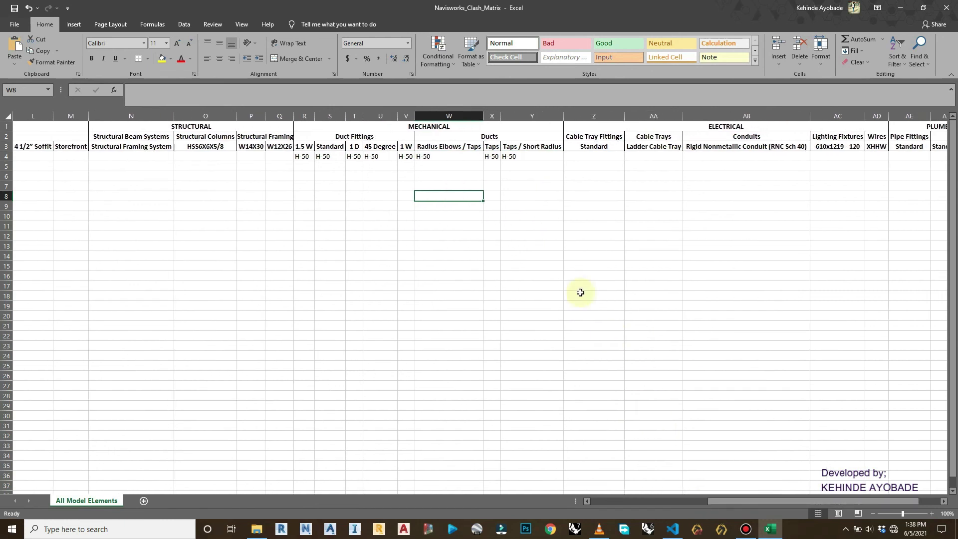
pyautogui.click(547, 157)
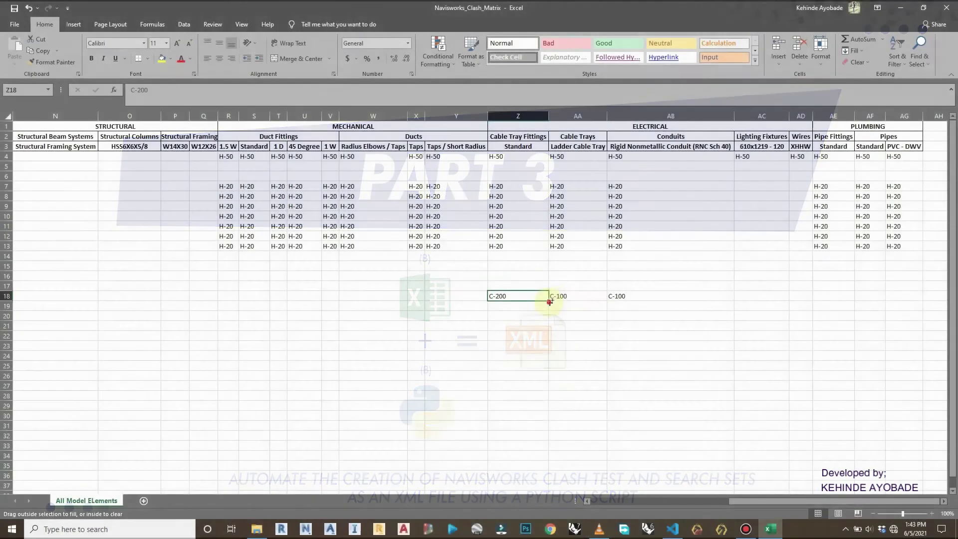
pyautogui.moveTo(547, 300); pyautogui.dragTo(920, 353)
pyautogui.moveTo(753, 501); pyautogui.dragTo(793, 498)
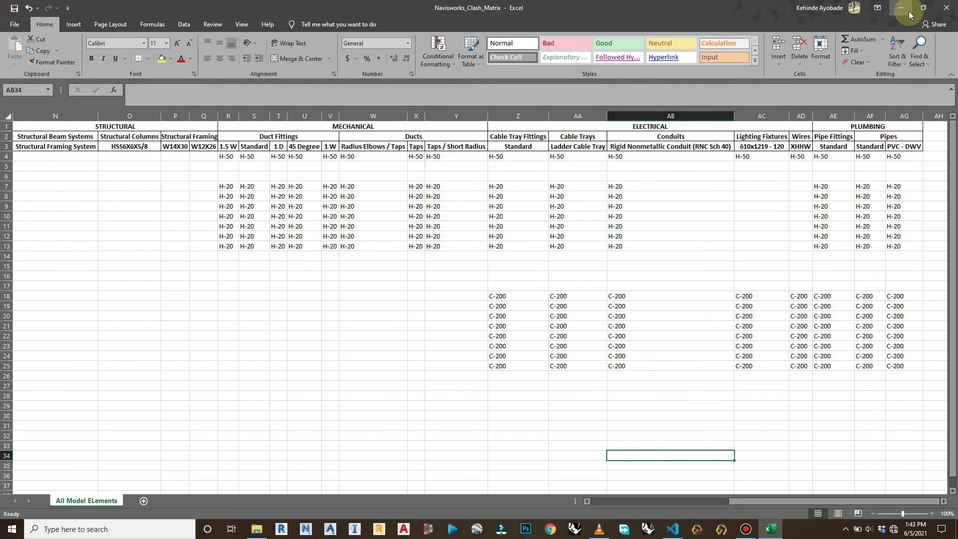
# Switch to Visual Studio Code, bring up NavisworksClashTest.py and copy the path of Navisworks_Clash_Matrix.xlsx.
pyautogui.click(676, 528)
pyautogui.scroll(4, 329, 336)
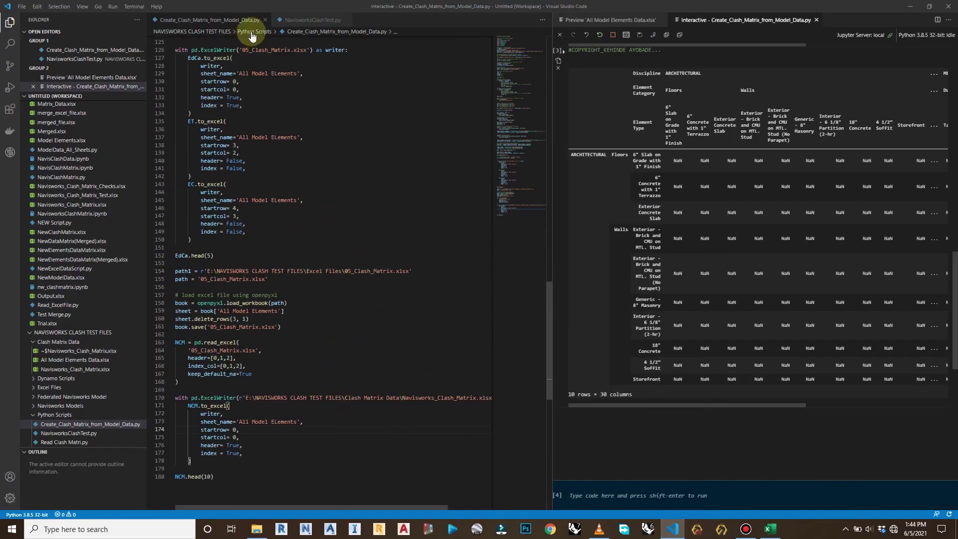
pyautogui.click(293, 20)
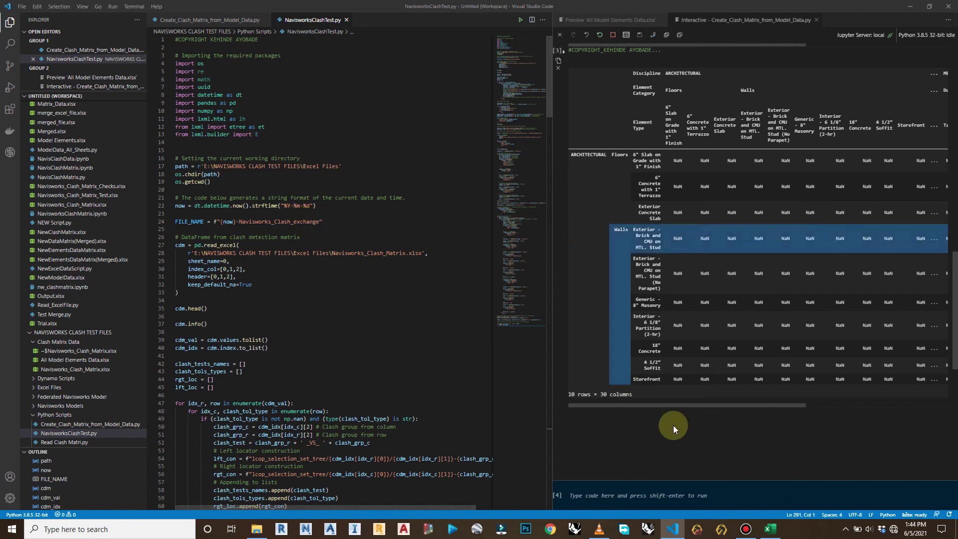
pyautogui.rightClick(97, 374)
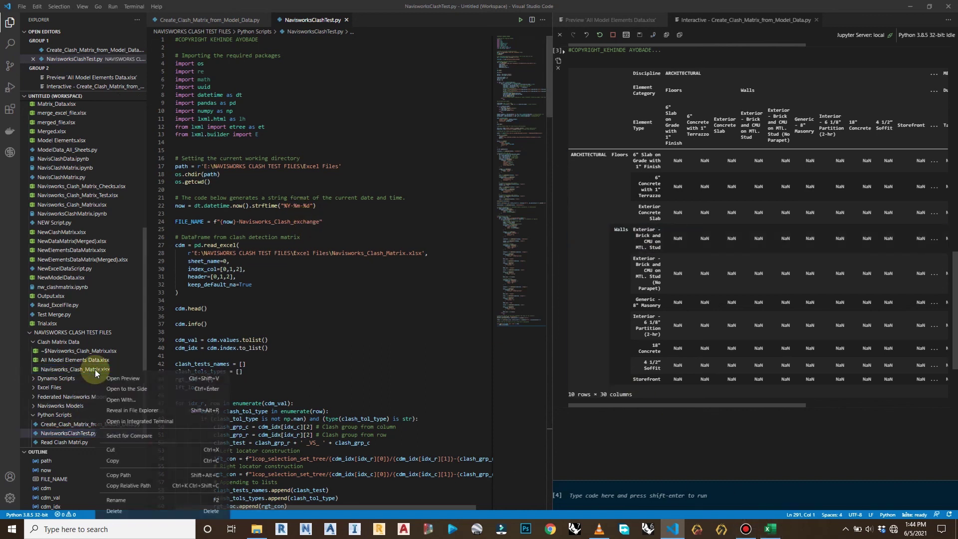
pyautogui.click(137, 477)
# Switch back to Excel and close the Navisworks_Clash_Matrix workbook.
pyautogui.click(770, 529)
pyautogui.click(675, 398)
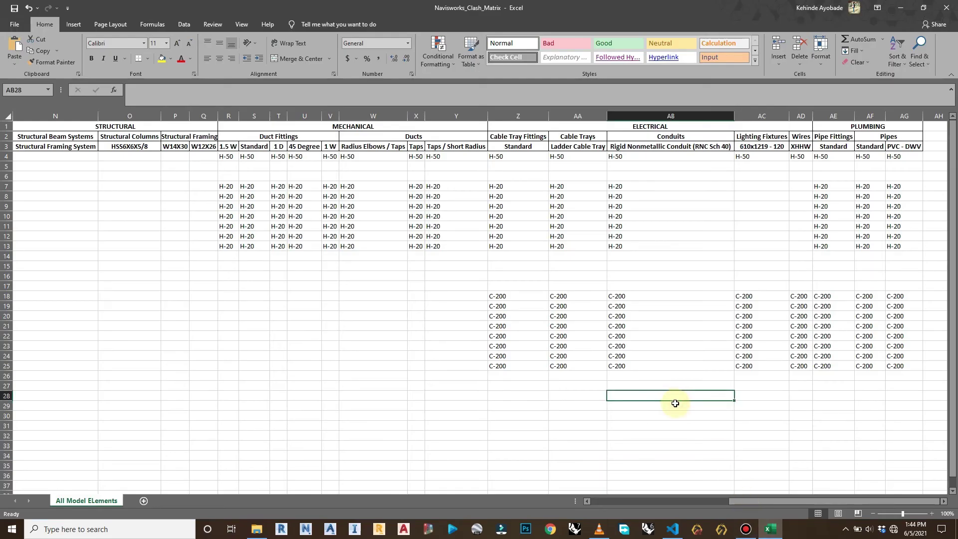
pyautogui.click(946, 7)
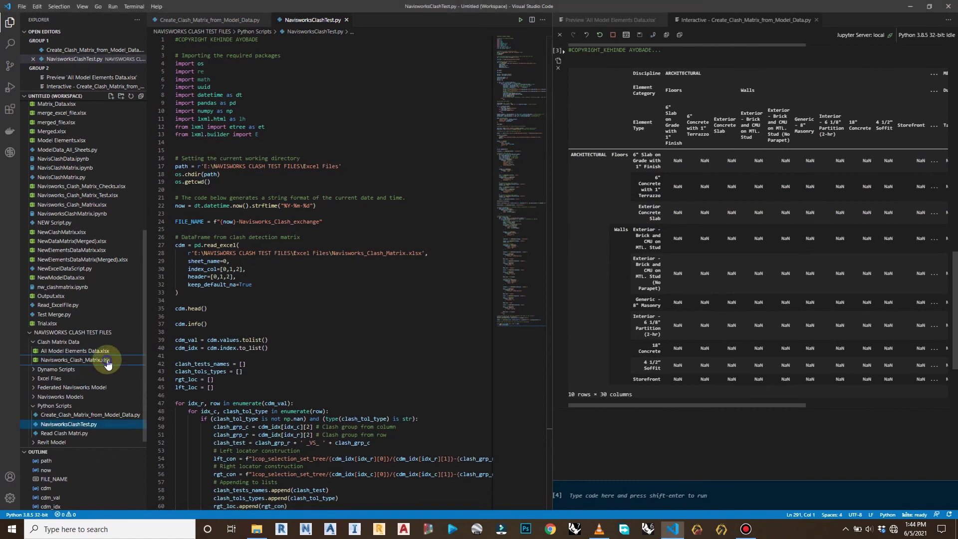
# Replace the workbook path in the read_excel call of NavisworksClashTest.py with the path of Clash Matrix Data\Navisworks_Clash_Matrix.xlsx and save the script.
pyautogui.rightClick(113, 361)
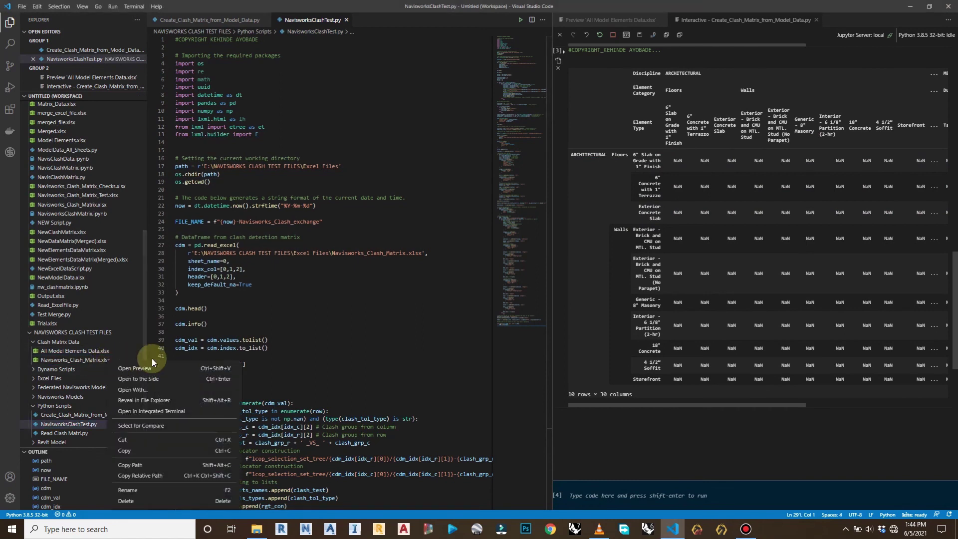
pyautogui.click(168, 465)
pyautogui.click(248, 269)
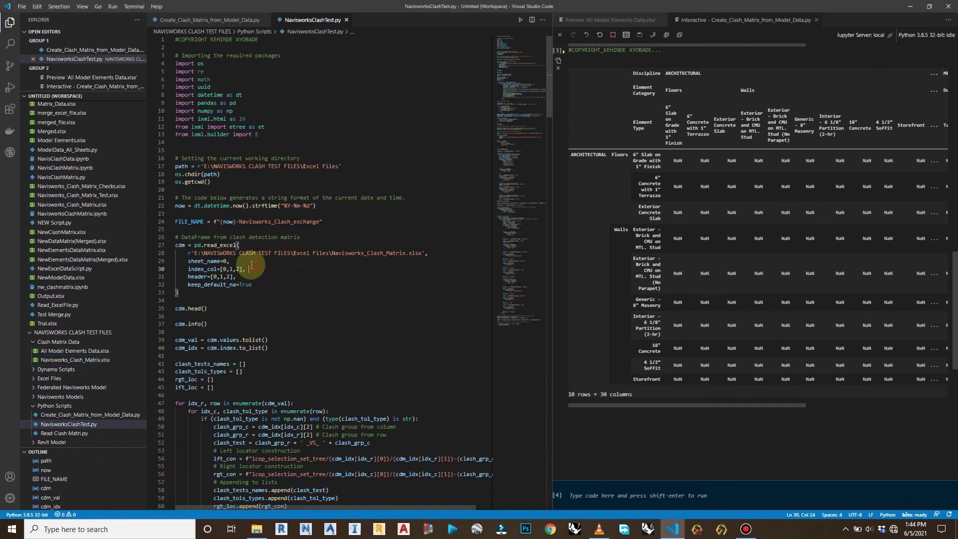
pyautogui.moveTo(195, 253); pyautogui.dragTo(420, 253)
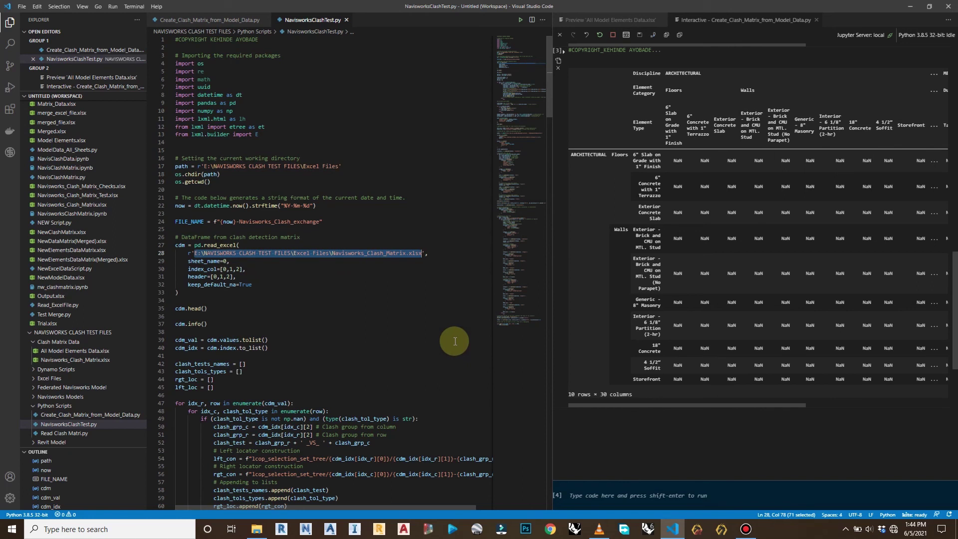
pyautogui.hotkey('ctrl', 'v')
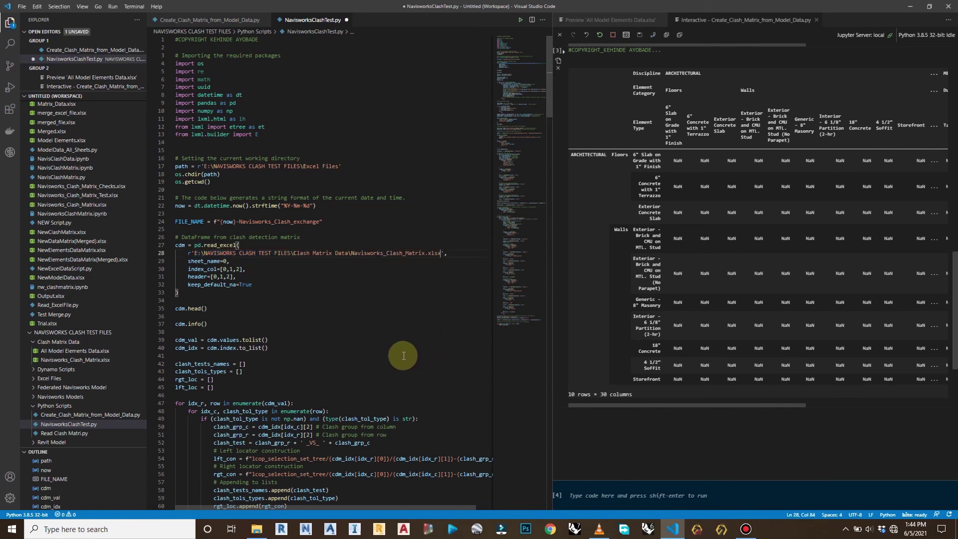
pyautogui.hotkey('ctrl', 's')
# Review the script from the matrix-reading code through the clash test and search set generation to the XML export.
pyautogui.scroll(-20, 399, 352)
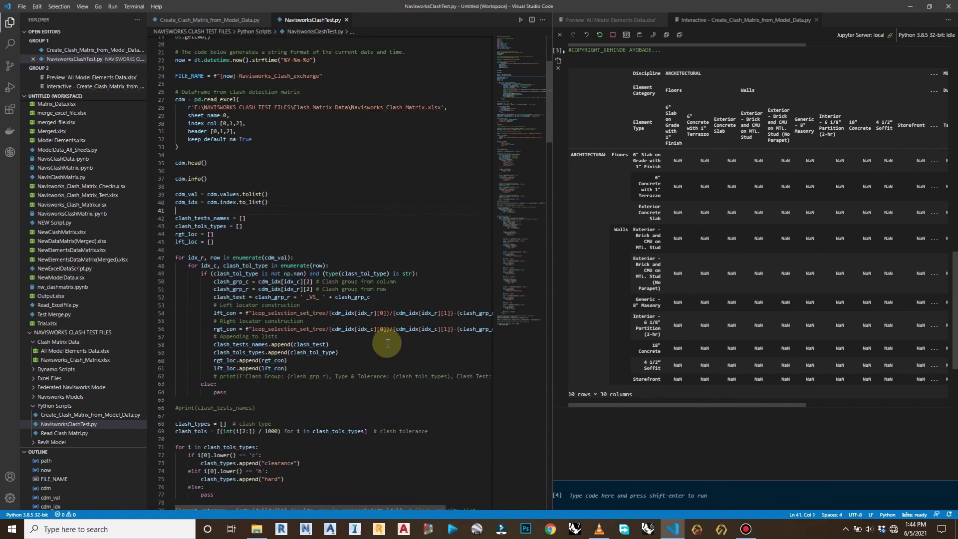
pyautogui.scroll(-20, 385, 342)
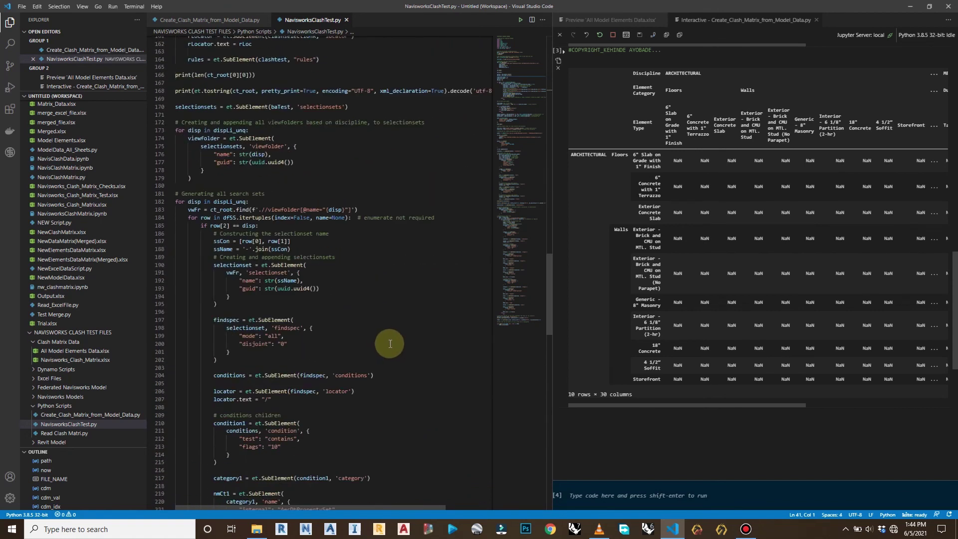
pyautogui.scroll(-7, 394, 348)
pyautogui.scroll(7, 386, 349)
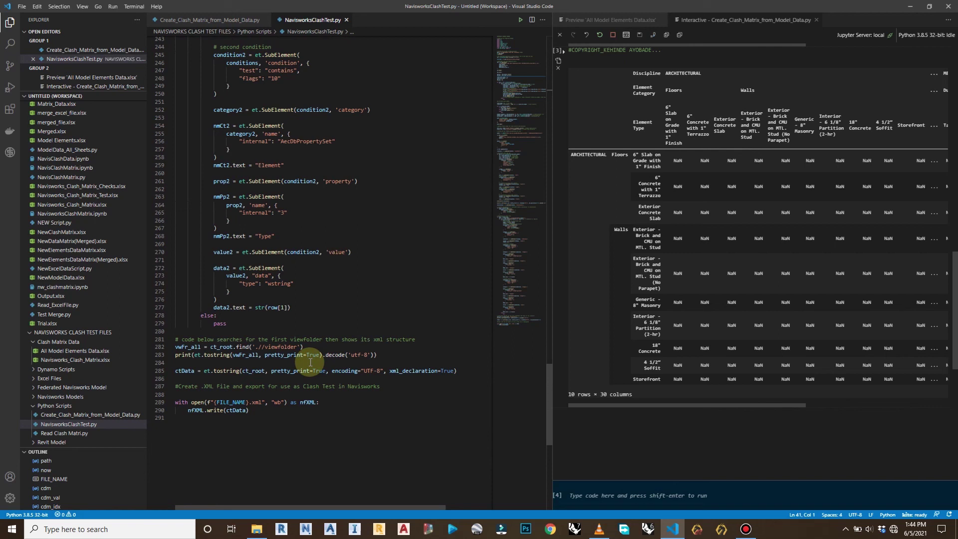
pyautogui.scroll(20, 311, 362)
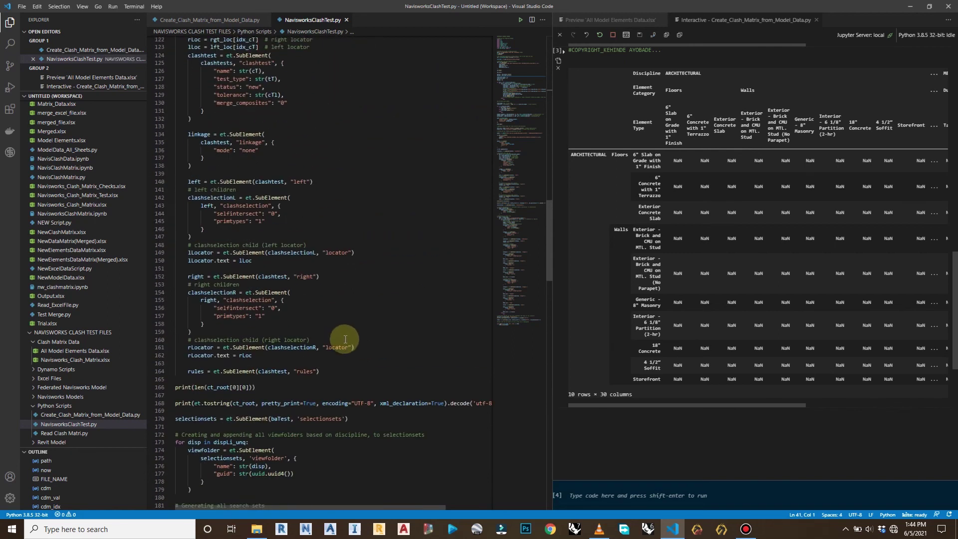
pyautogui.scroll(20, 354, 337)
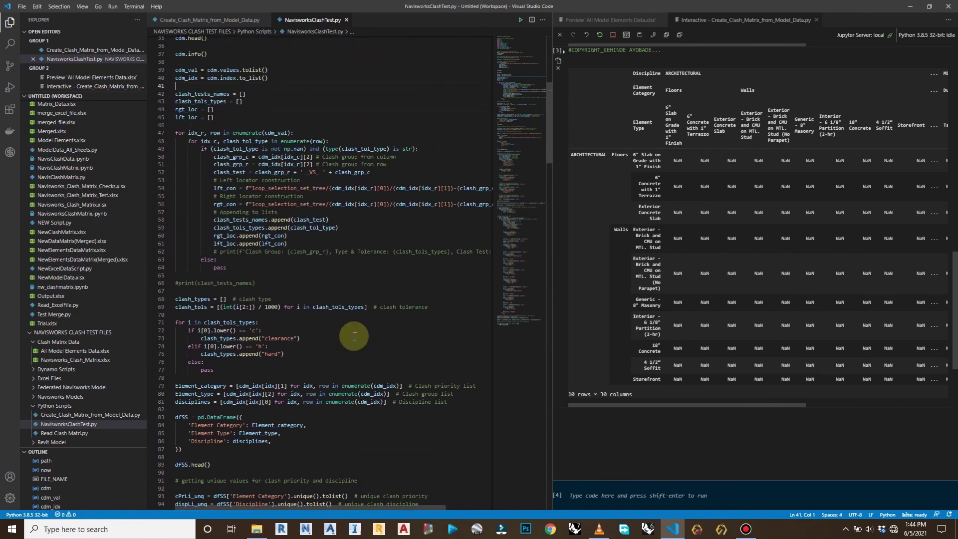
pyautogui.scroll(7, 355, 336)
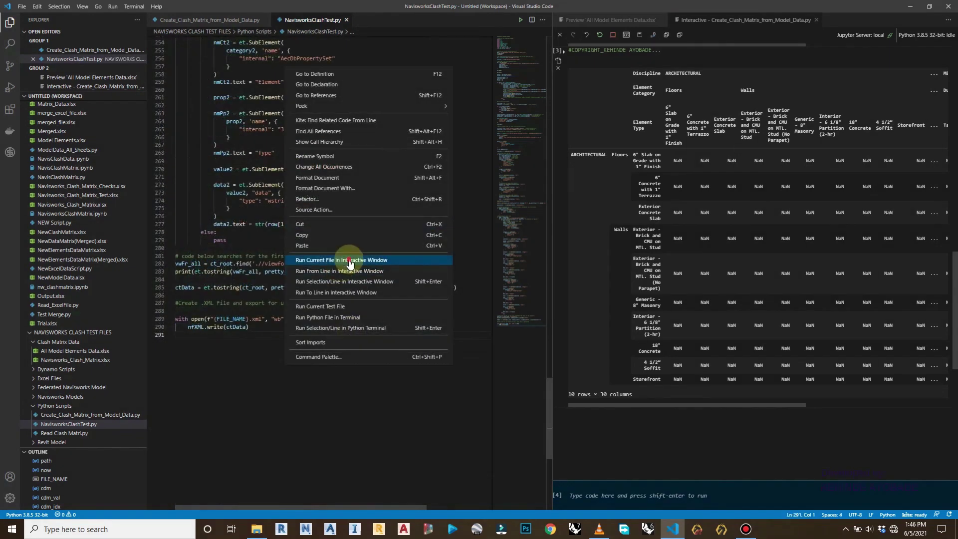
# Run the whole script in the interactive window and select the exported 2021-06-05-Navisworks_Clash_exchange file in the Clash Matrix Data folder.
pyautogui.click(349, 260)
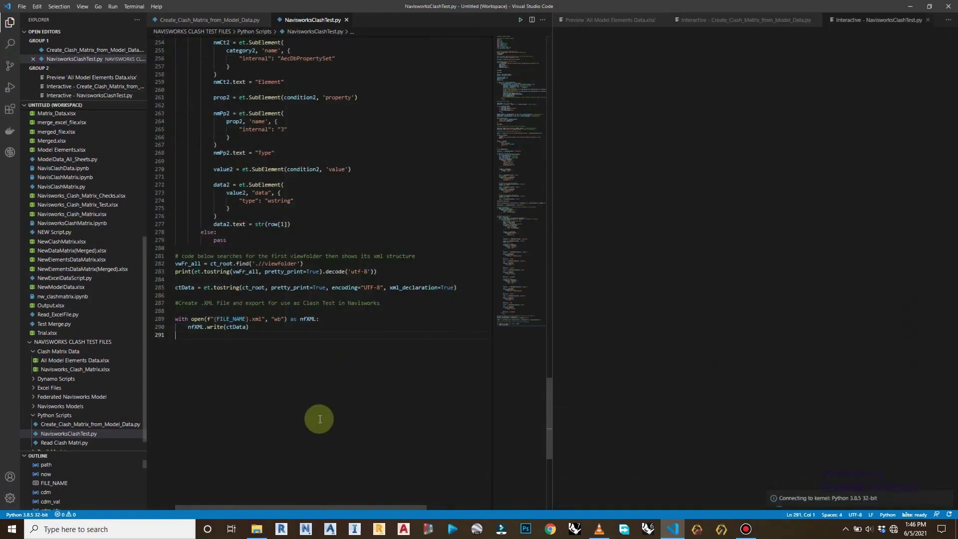
pyautogui.click(256, 528)
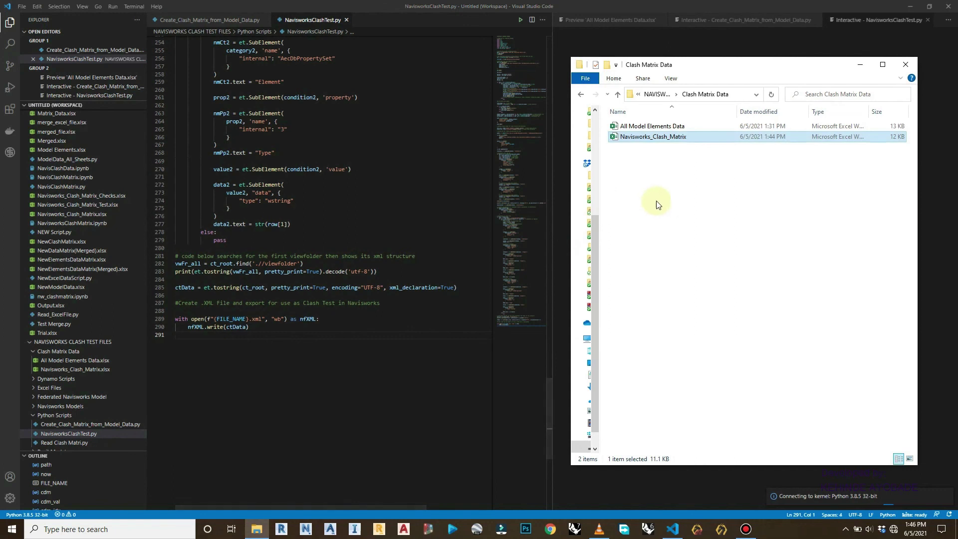
pyautogui.moveTo(698, 69); pyautogui.dragTo(417, 71)
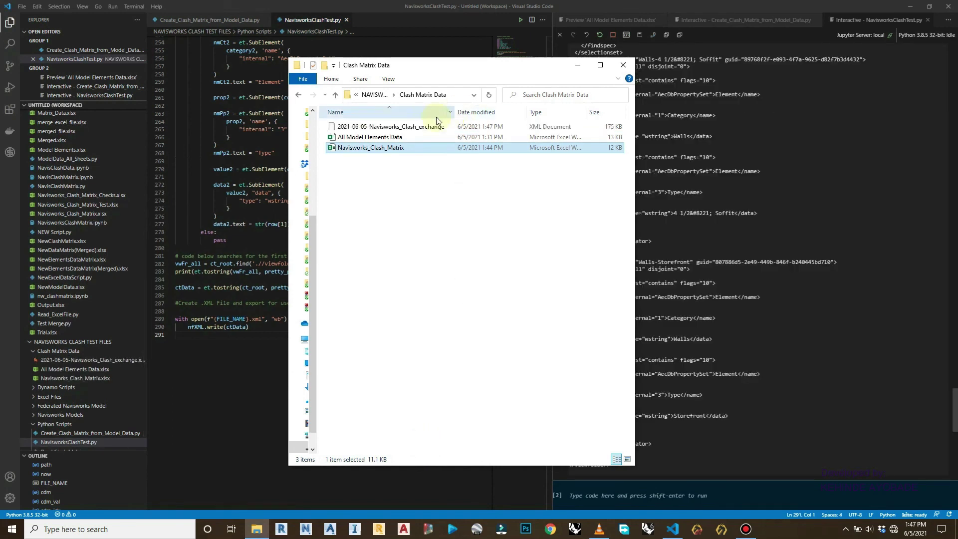
pyautogui.click(436, 129)
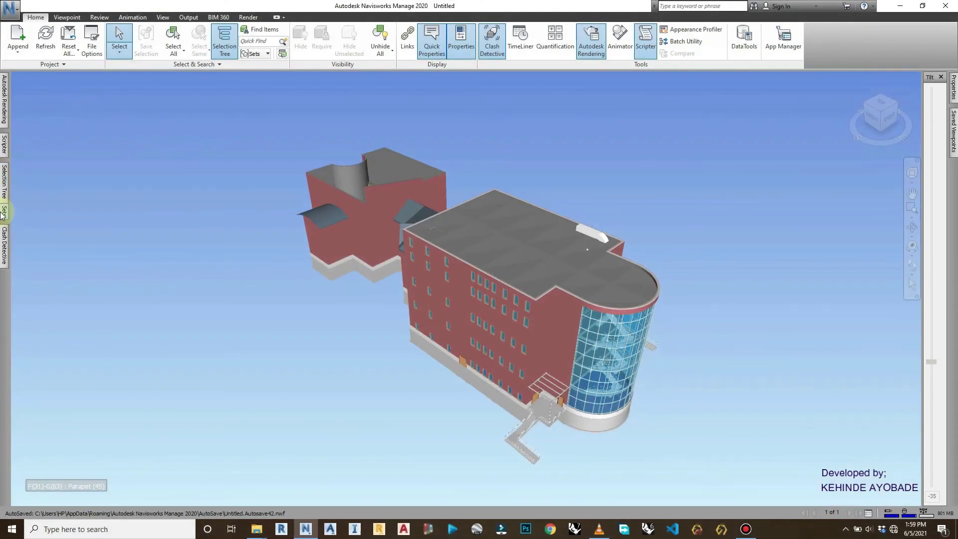
# Check the federated Navisworks model for existing search sets and clash tests.
pyautogui.moveTo(5, 194)
pyautogui.moveTo(4, 244)
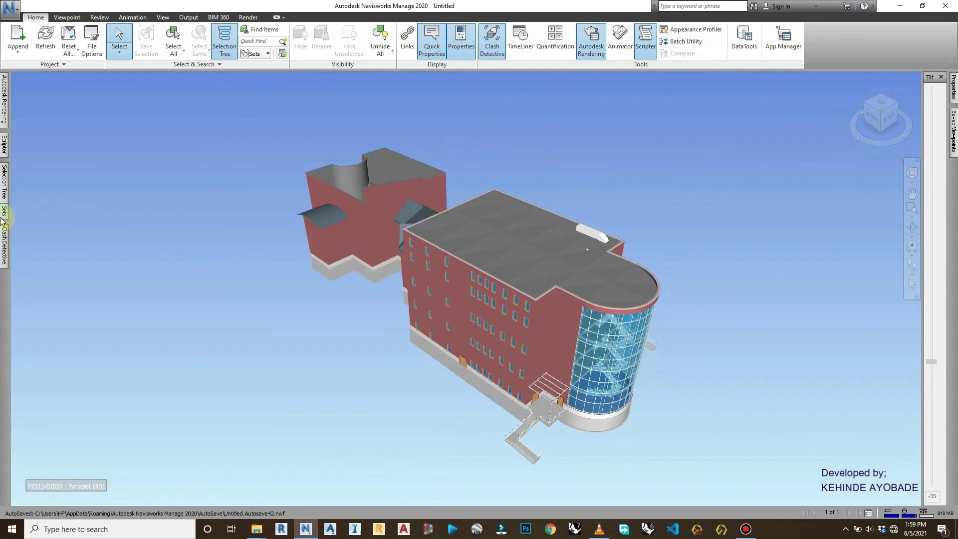
pyautogui.moveTo(4, 212)
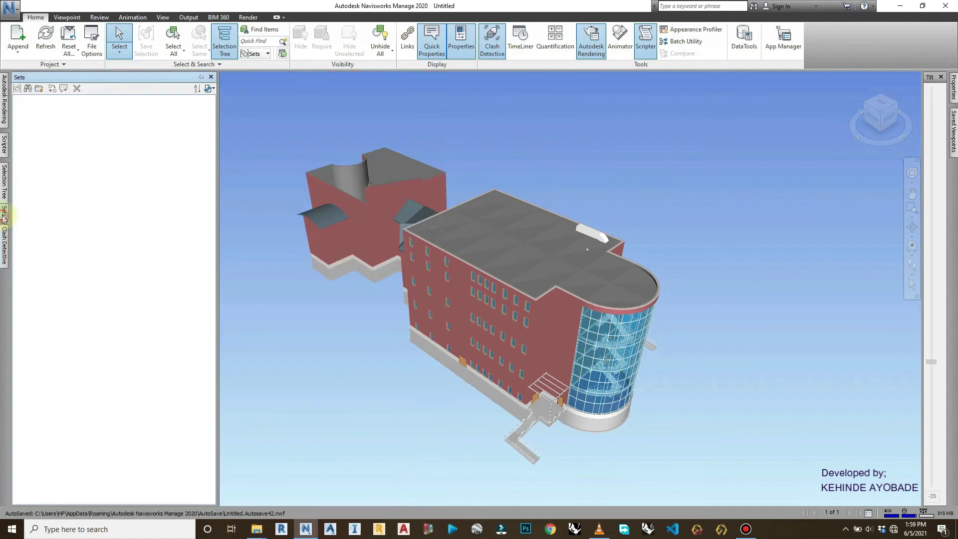
pyautogui.click(243, 114)
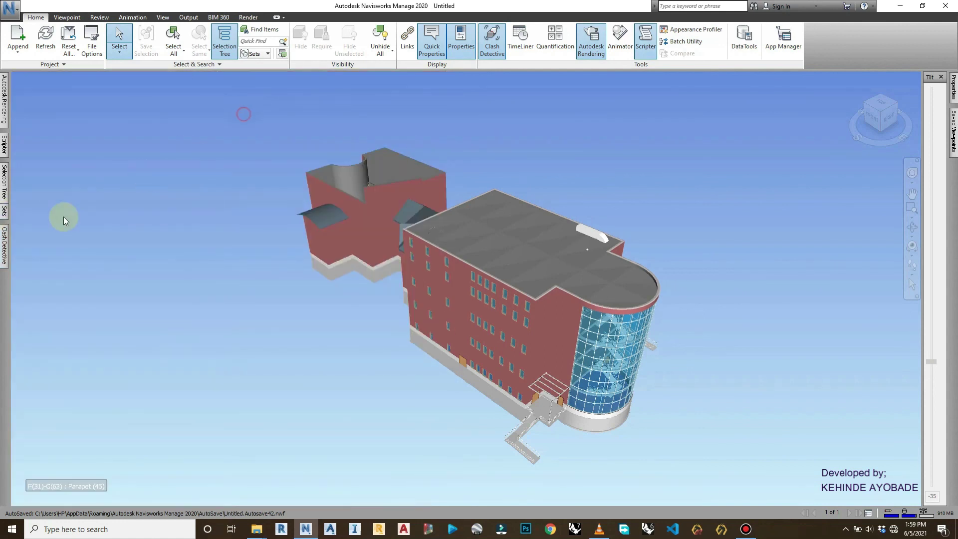
pyautogui.moveTo(3, 252)
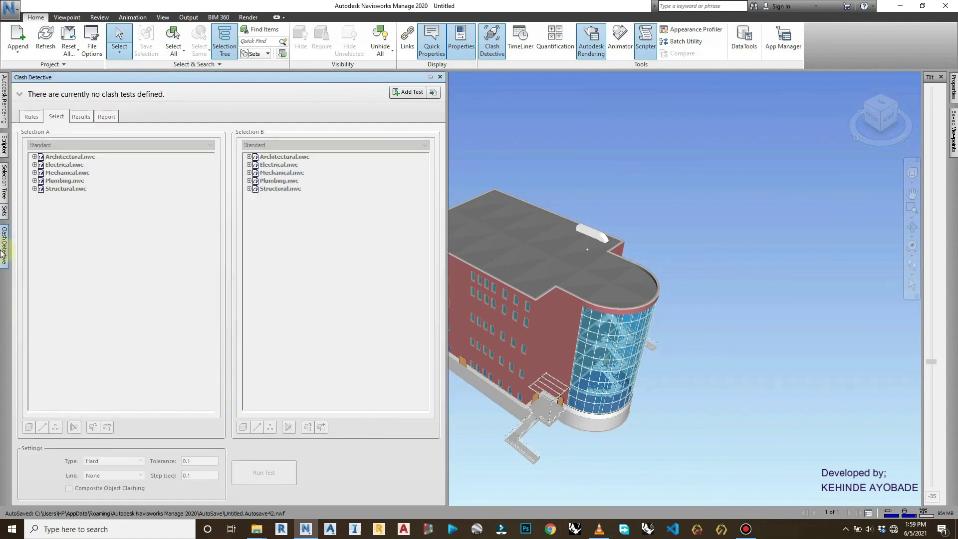
# Import the clash tests from 2021-06-05-Navisworks_Clash_exchange in the Clash Matrix Data folder and show them in Clash Detective.
pyautogui.click(434, 92)
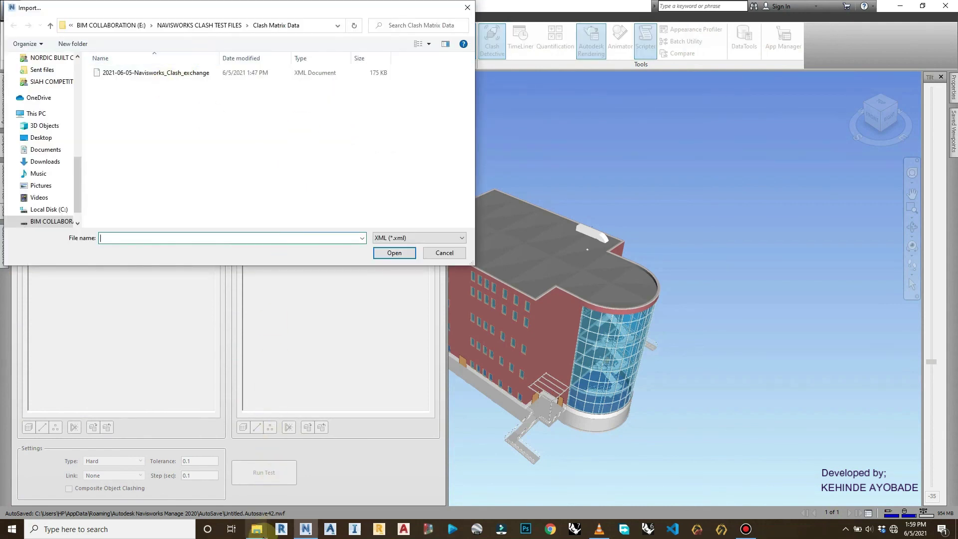
pyautogui.moveTo(261, 532)
pyautogui.click(277, 481)
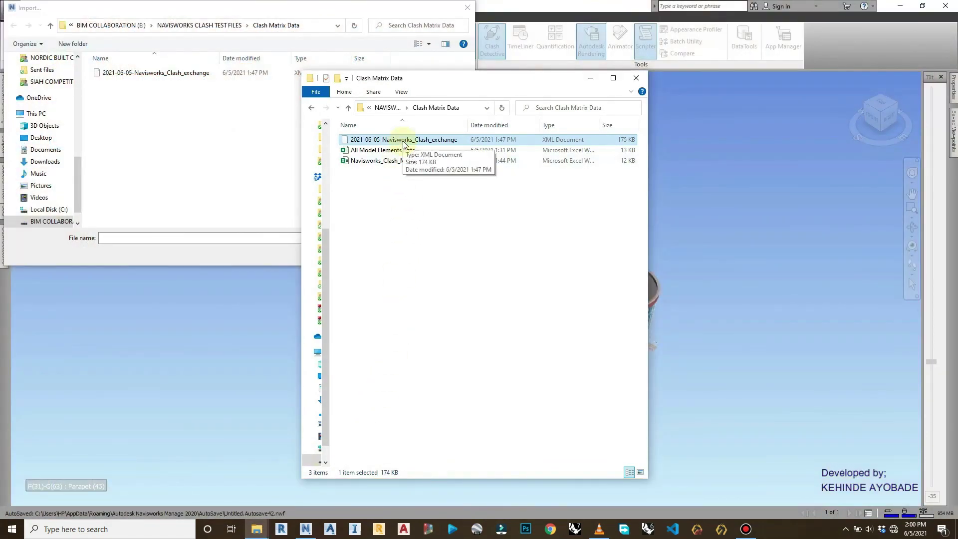
pyautogui.scroll(-2, 51, 165)
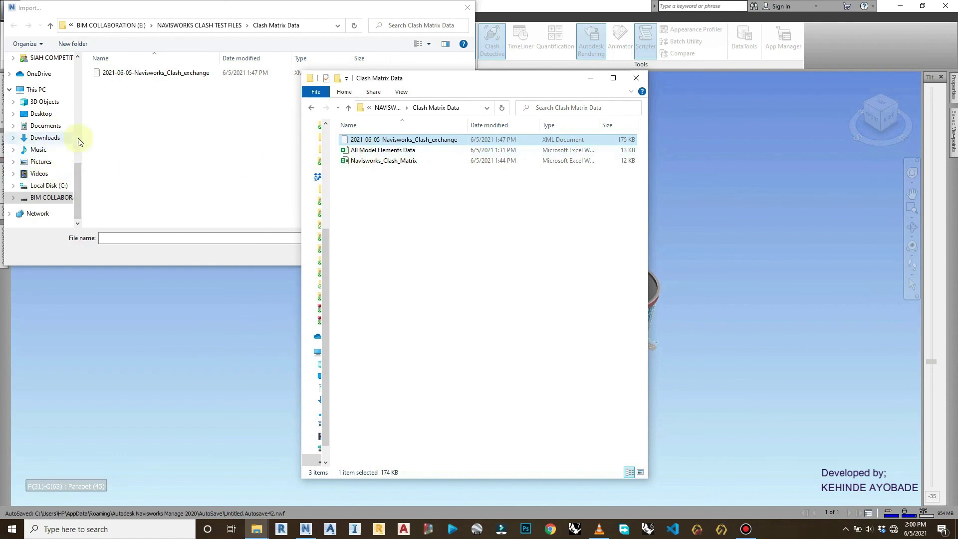
pyautogui.moveTo(83, 129); pyautogui.dragTo(31, 130)
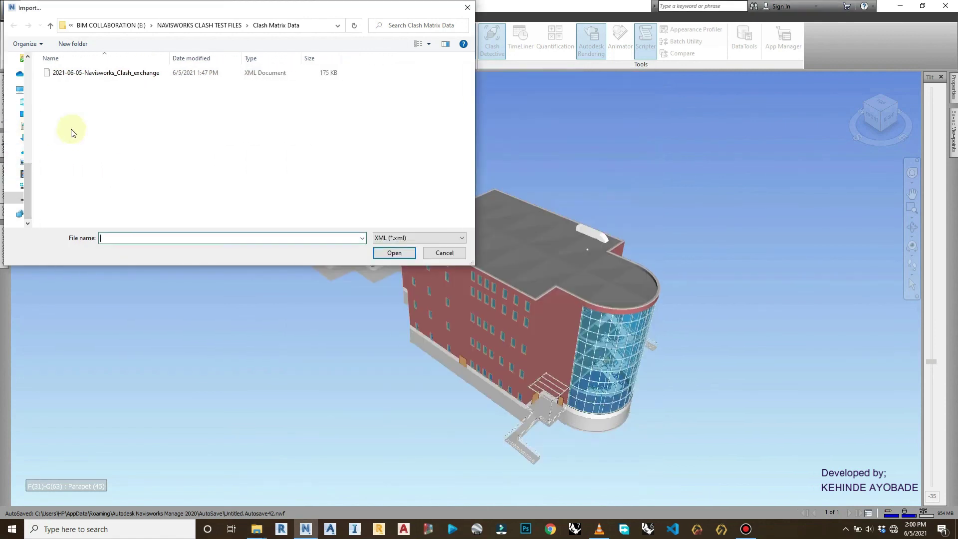
pyautogui.moveTo(257, 528)
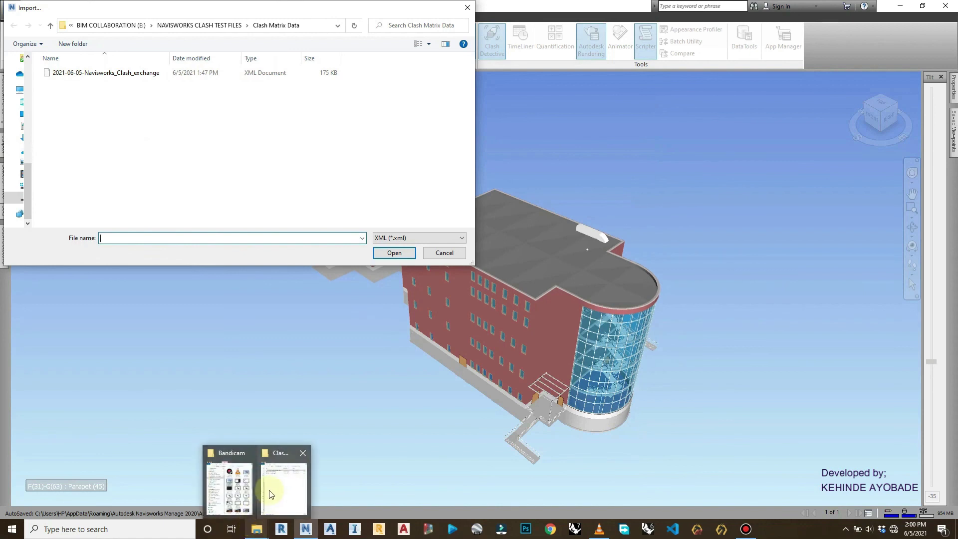
pyautogui.click(272, 493)
pyautogui.moveTo(449, 85); pyautogui.dragTo(708, 83)
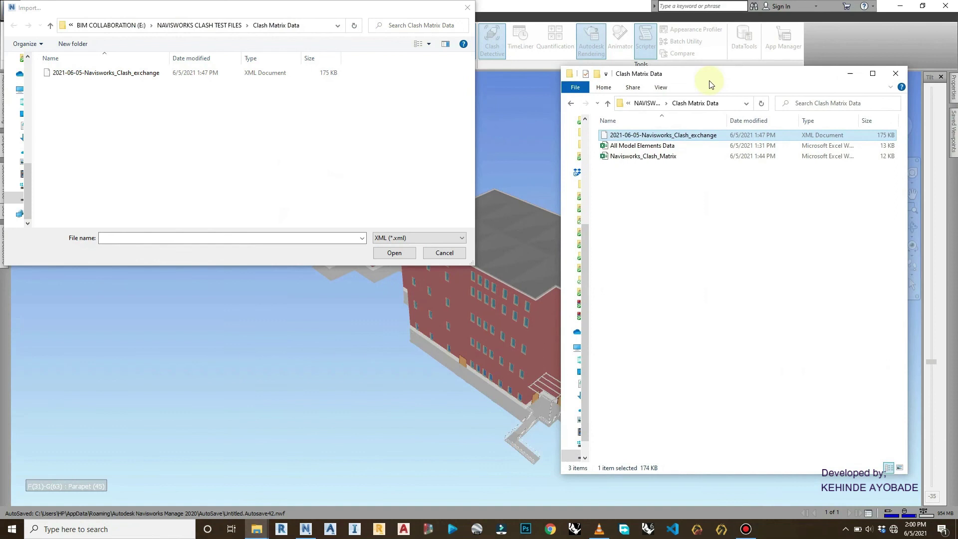
pyautogui.click(896, 73)
pyautogui.click(151, 75)
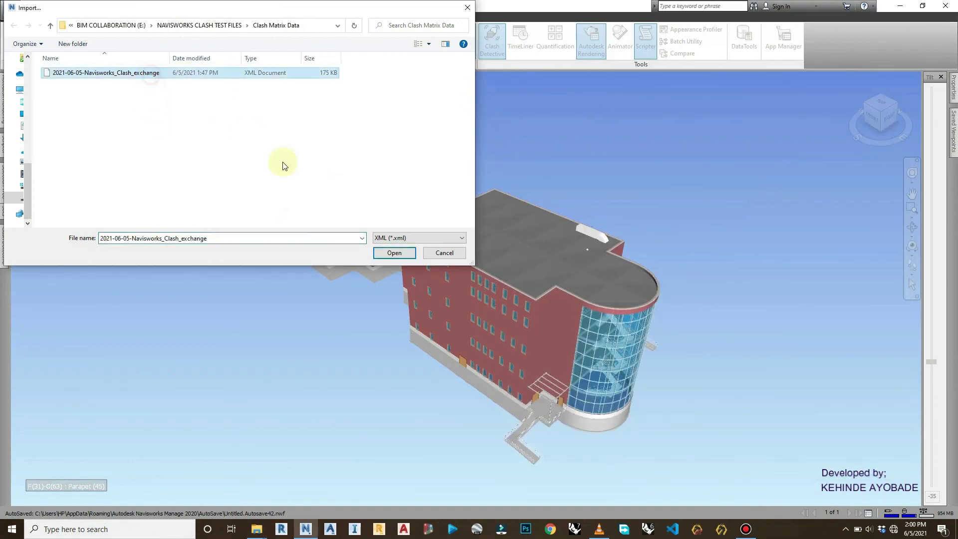
pyautogui.click(382, 255)
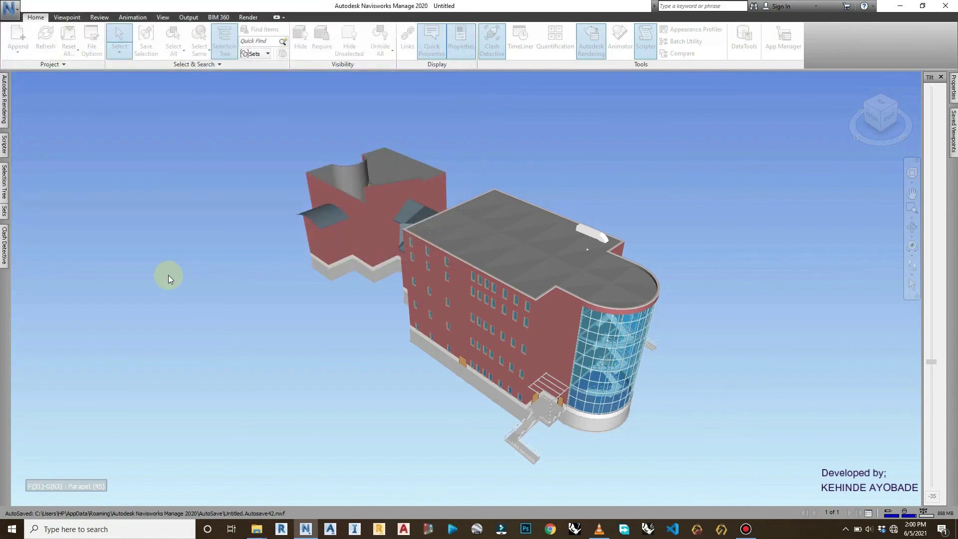
pyautogui.click(4, 245)
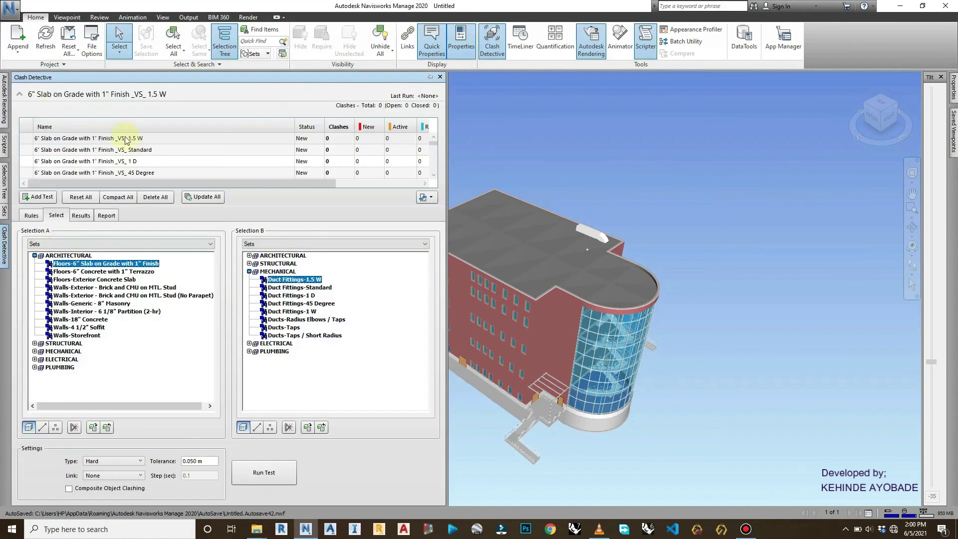
# Isolate the items of the STRUCTURAL search set folder to check them, and restore the full model.
pyautogui.scroll(-10, 136, 156)
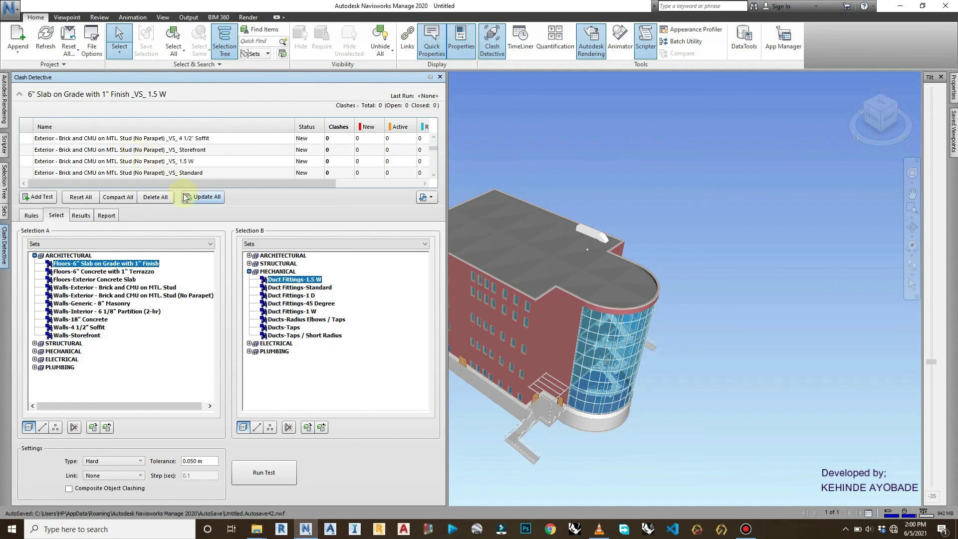
pyautogui.click(2, 214)
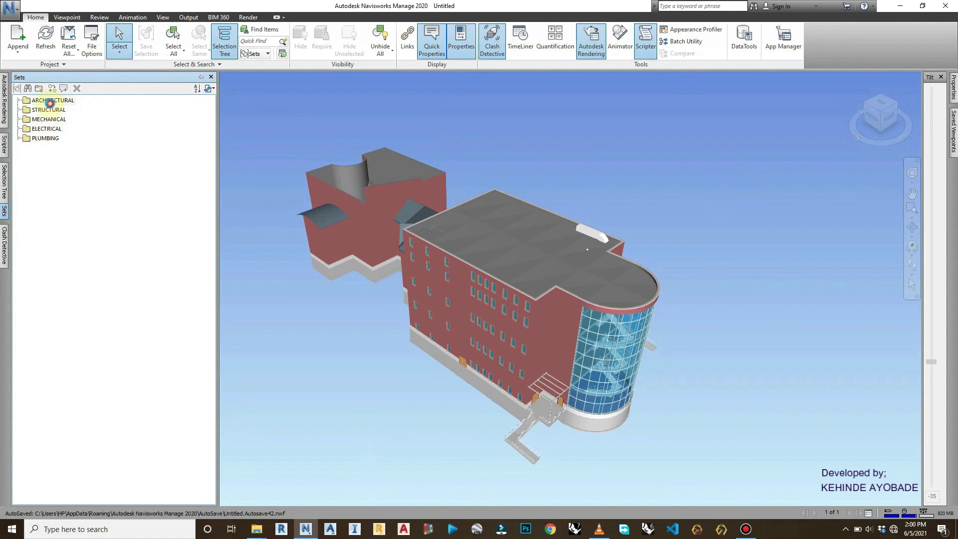
pyautogui.click(50, 101)
pyautogui.click(49, 113)
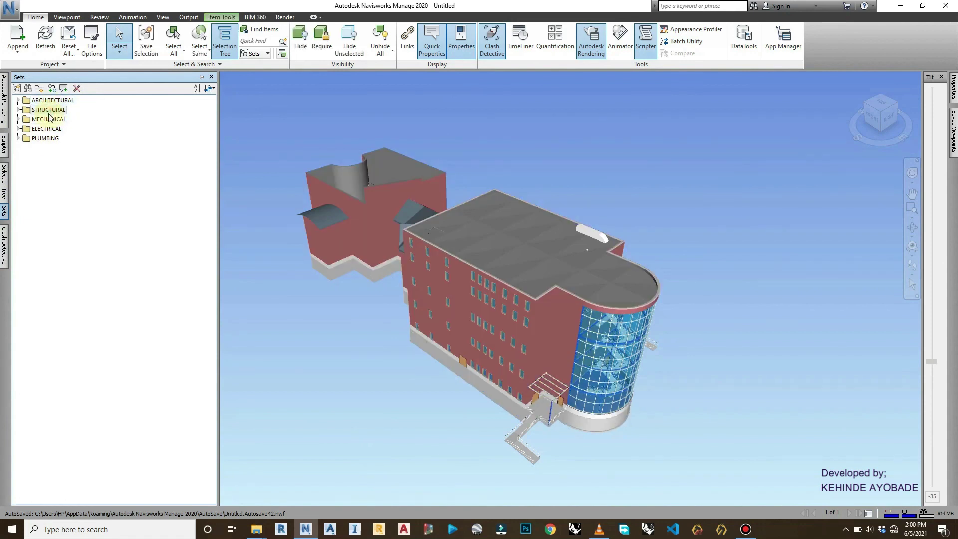
pyautogui.click(349, 44)
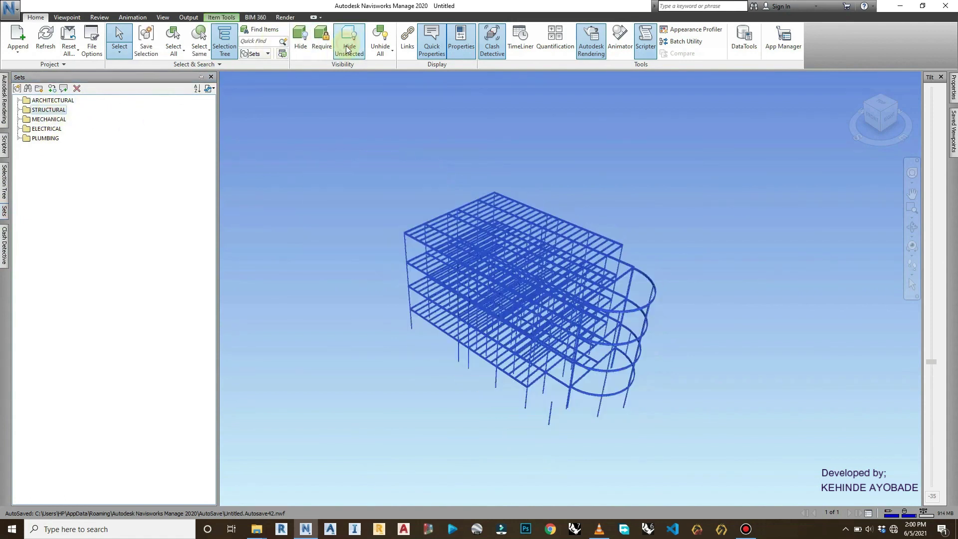
pyautogui.hotkey('ctrl', 'shift', 'h')
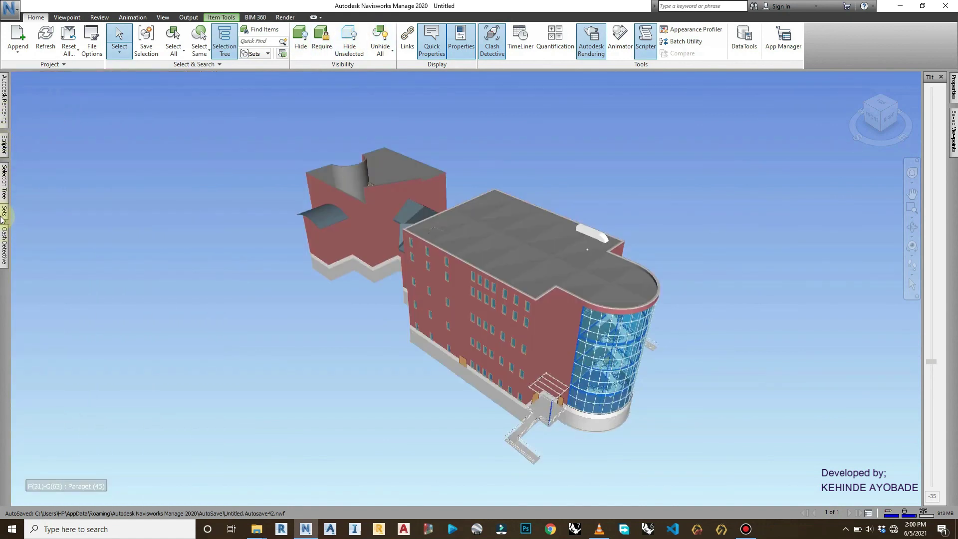
# Isolate the items of the MECHANICAL search set folder for checking, and bring the hidden items back.
pyautogui.moveTo(5, 215)
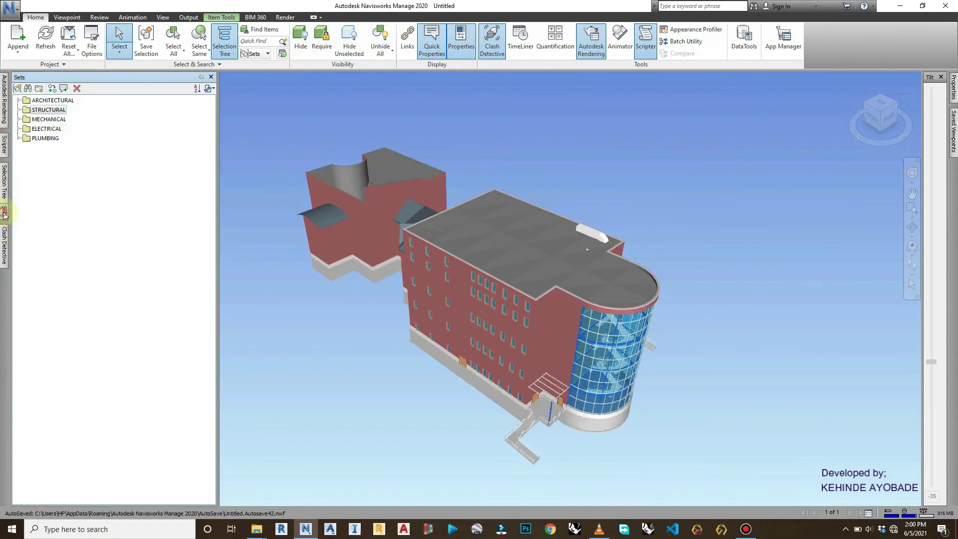
pyautogui.click(50, 122)
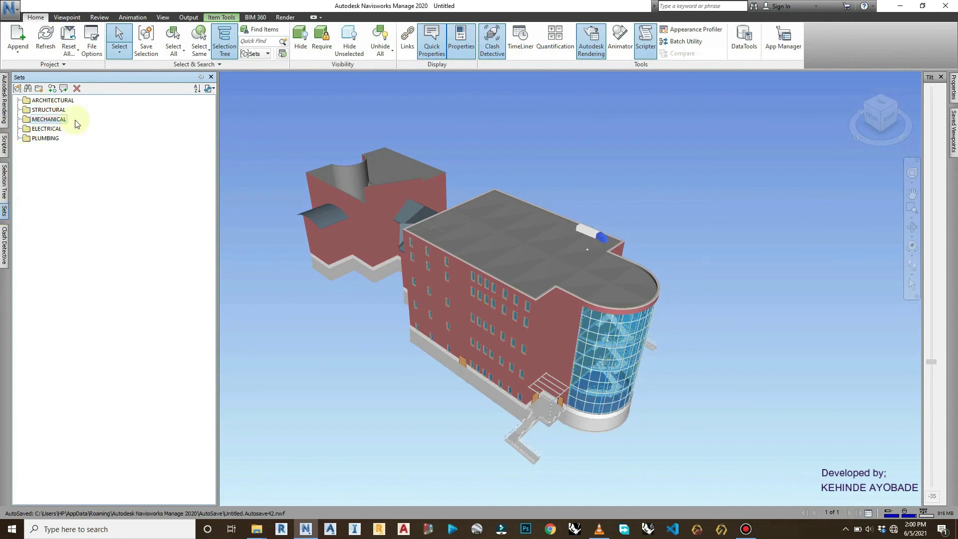
pyautogui.click(358, 38)
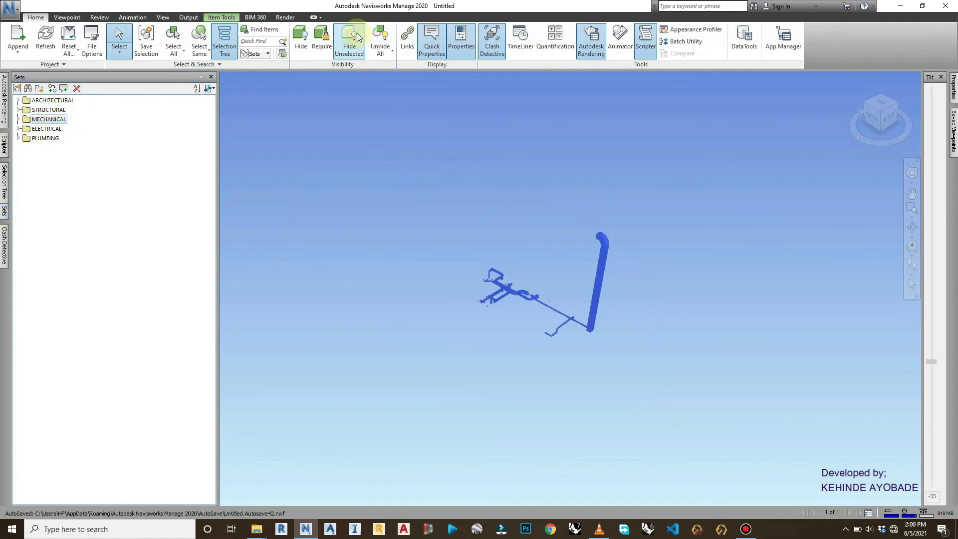
pyautogui.click(357, 38)
# Isolate the items of the ELECTRICAL search set folder, inspect them up close, and unhide all items.
pyautogui.click(4, 211)
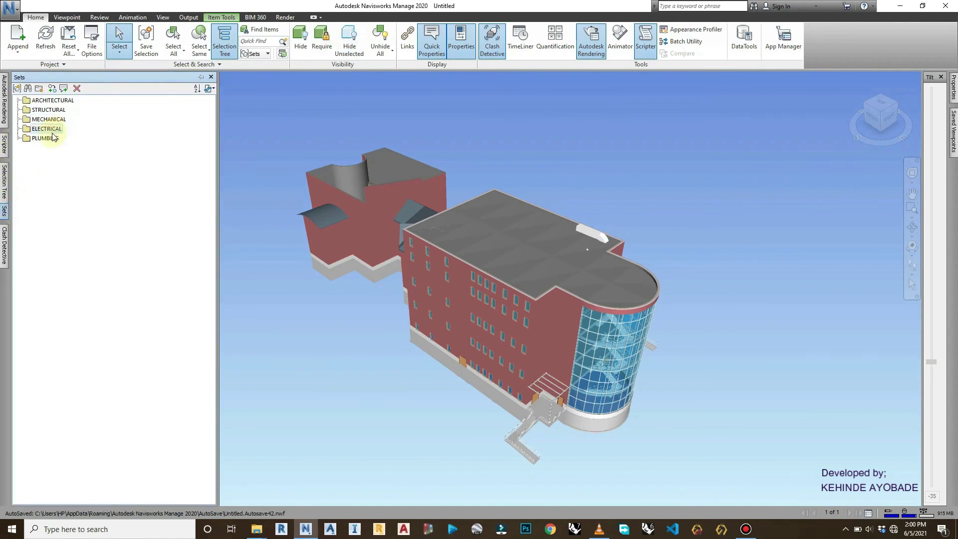
pyautogui.click(357, 35)
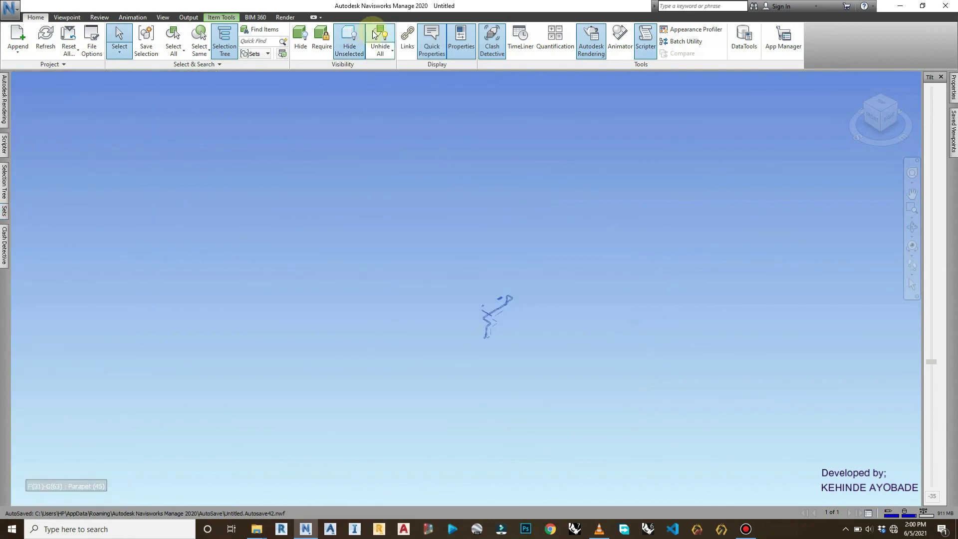
pyautogui.scroll(3, 418, 234)
pyautogui.scroll(-4, 324, 259)
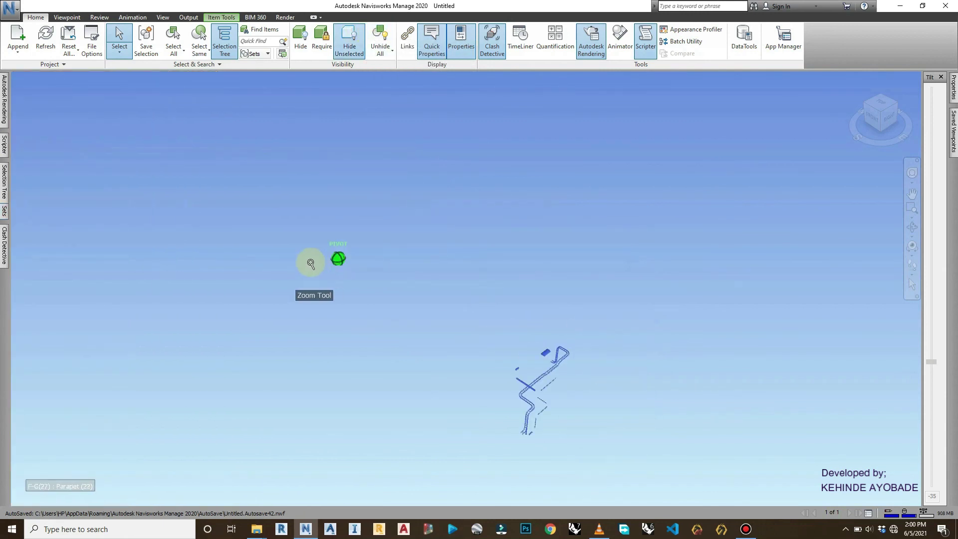
pyautogui.click(380, 36)
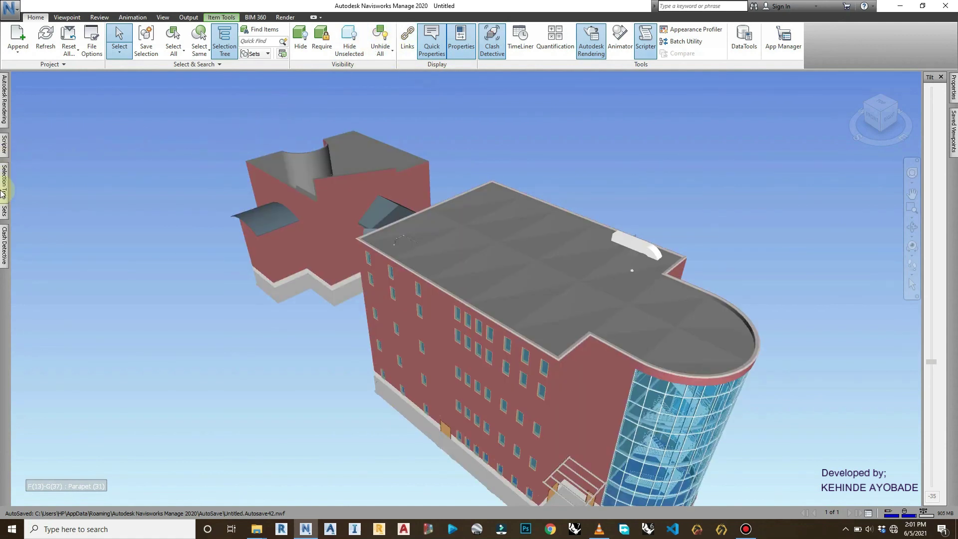
# Isolate the items of the PLUMBING search set folder to check them, and unhide the whole model.
pyautogui.click(3, 215)
pyautogui.click(49, 139)
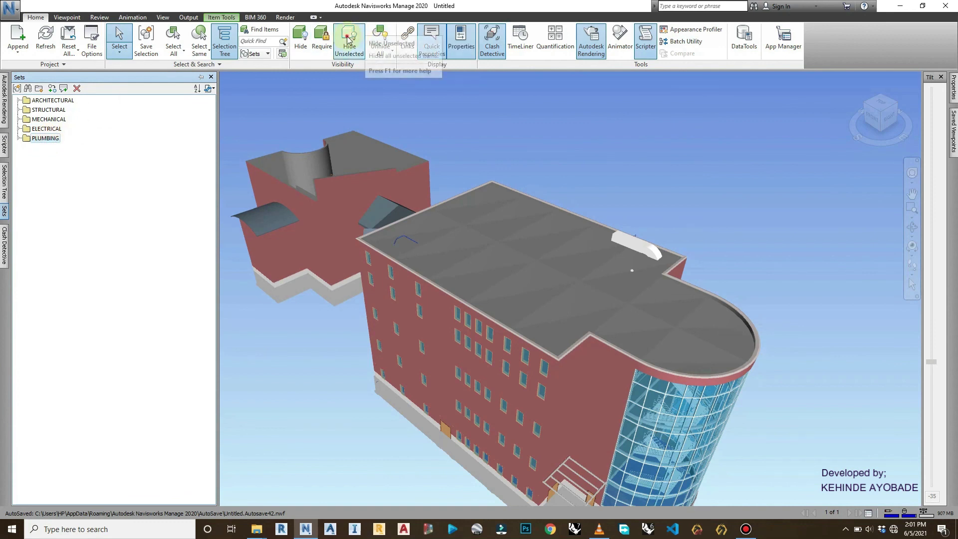
pyautogui.click(347, 40)
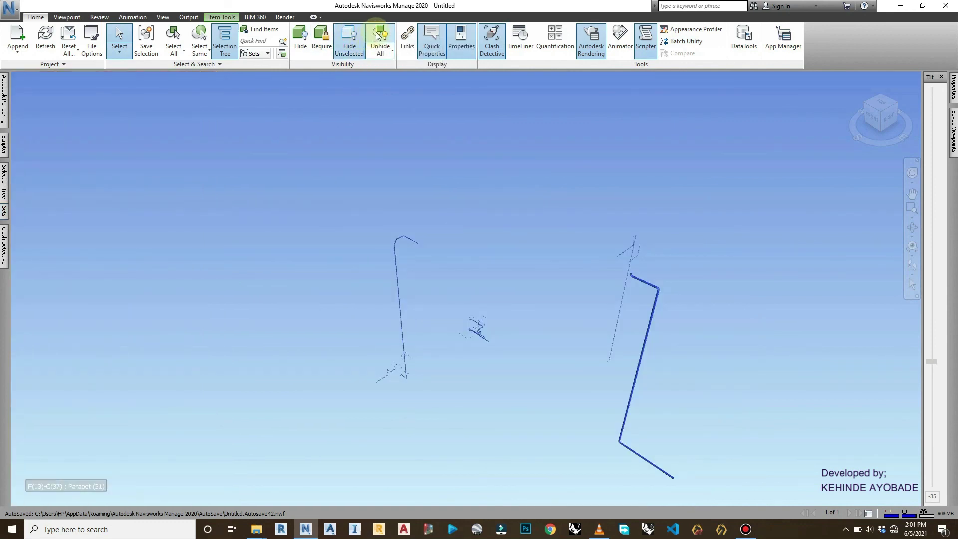
pyautogui.click(377, 35)
# Run all imported clash tests in Clash Detective and check the clash type setting of the selected test.
pyautogui.click(4, 244)
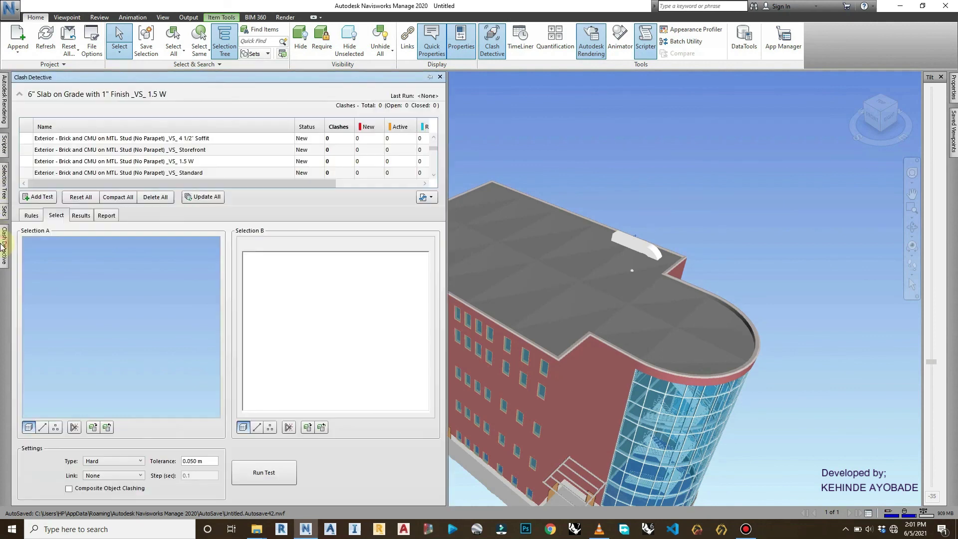
pyautogui.click(198, 197)
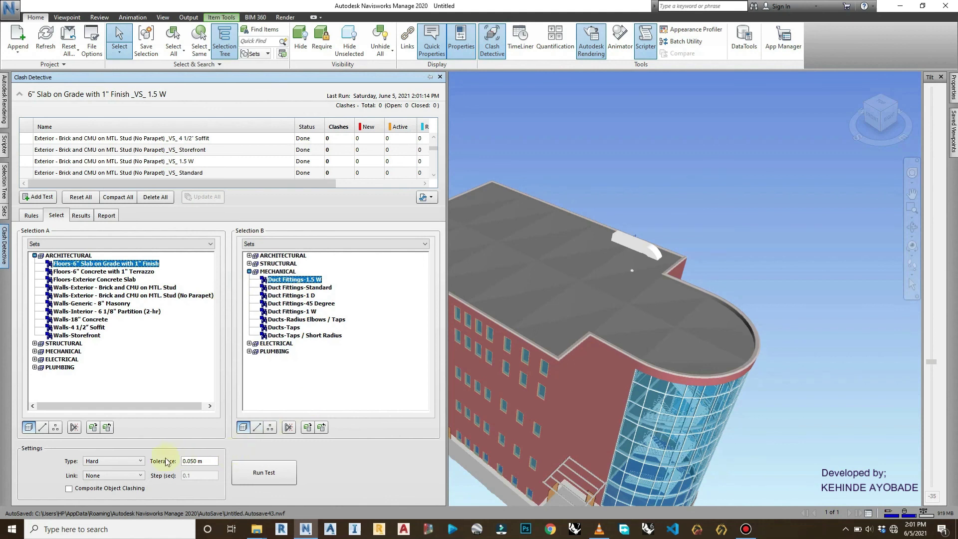
pyautogui.click(105, 460)
pyautogui.click(117, 456)
pyautogui.click(116, 459)
# Look through the updated clash test list and sort the tests by number of clashes, highest first.
pyautogui.scroll(5, 207, 156)
pyautogui.scroll(3, 213, 164)
pyautogui.scroll(-8, 210, 164)
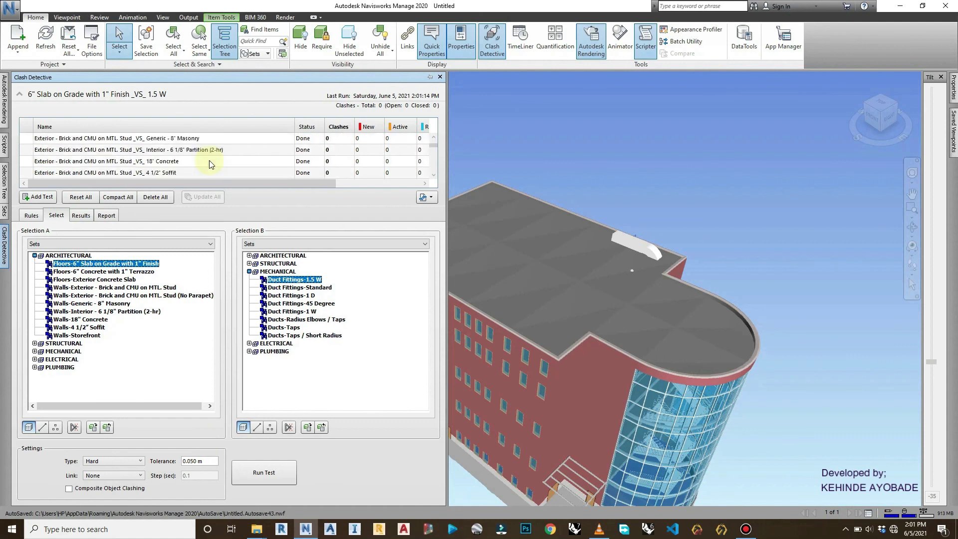
pyautogui.scroll(8, 250, 167)
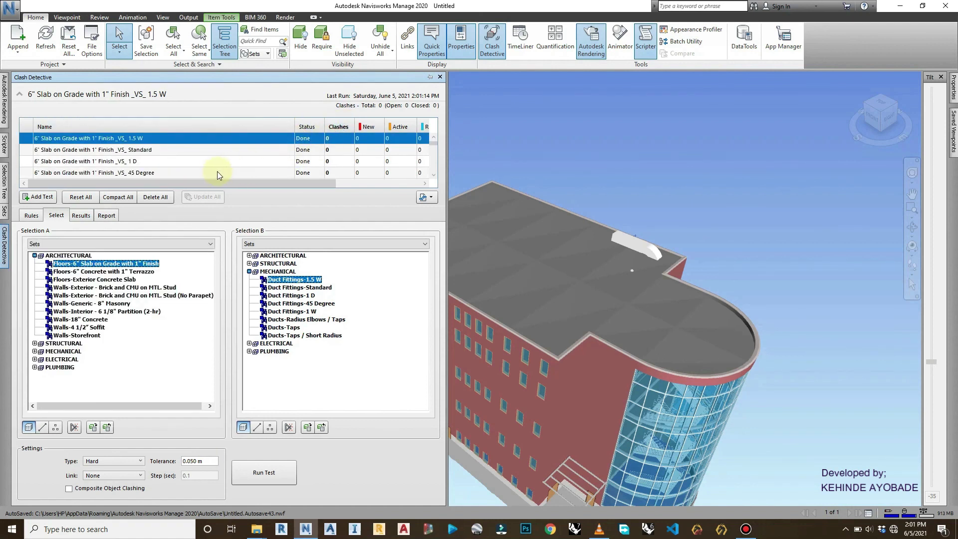
pyautogui.scroll(-12, 256, 165)
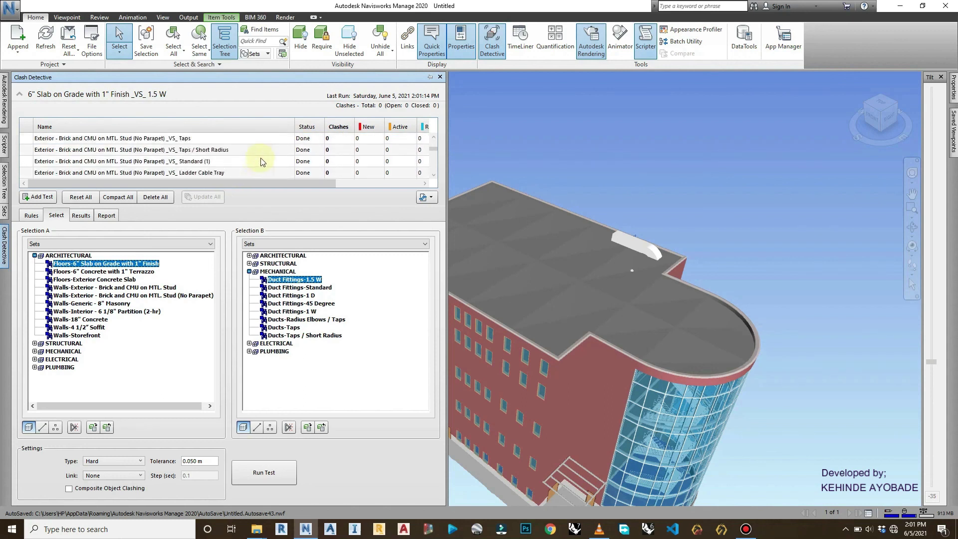
pyautogui.scroll(-10, 260, 157)
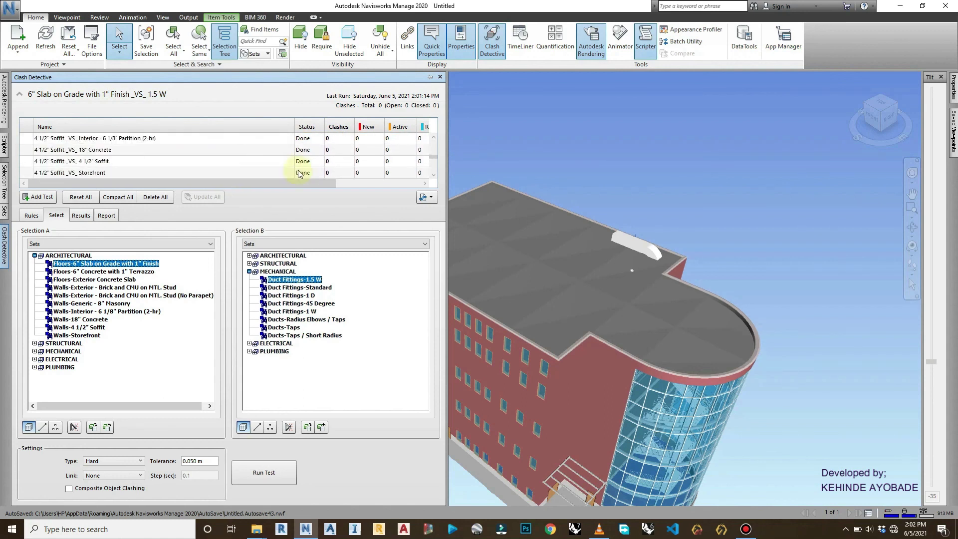
pyautogui.moveTo(431, 156); pyautogui.dragTo(429, 187)
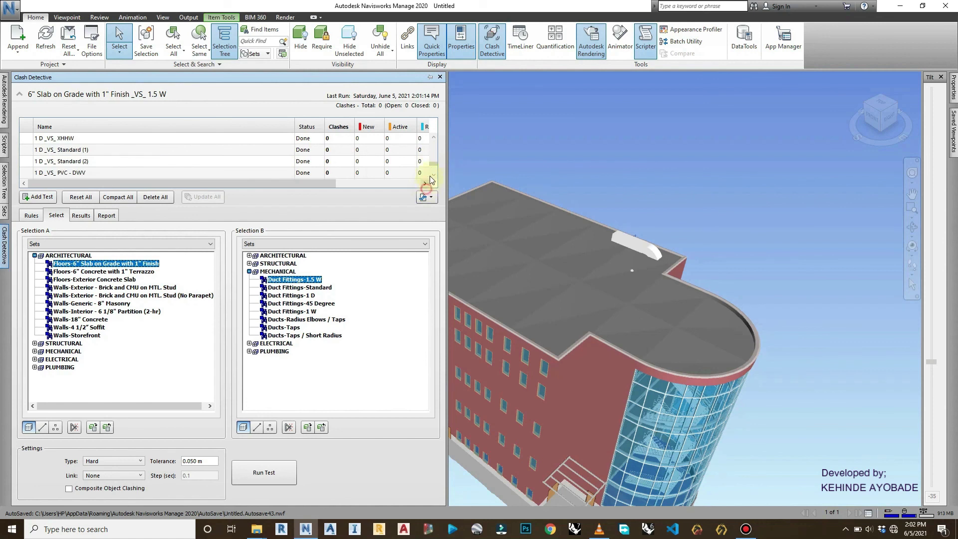
pyautogui.scroll(15, 432, 172)
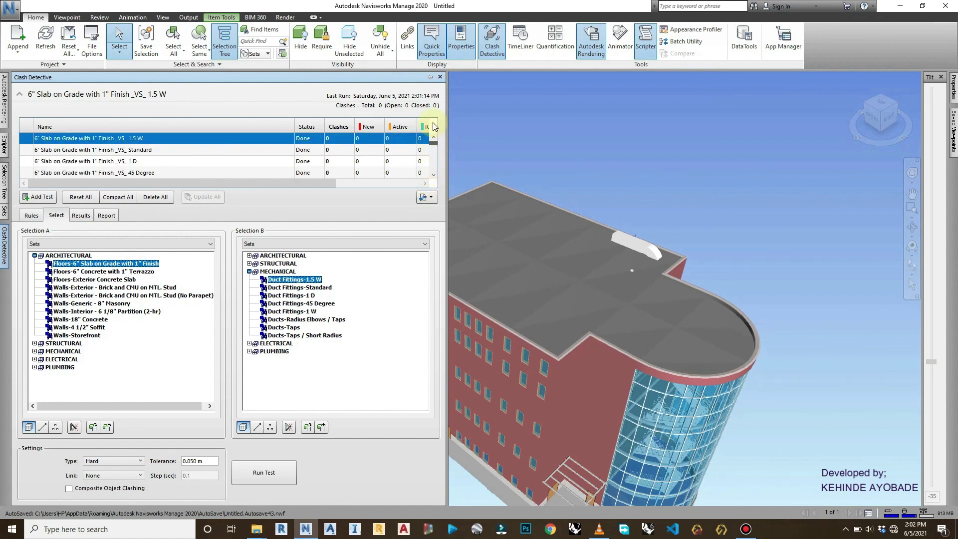
pyautogui.click(344, 126)
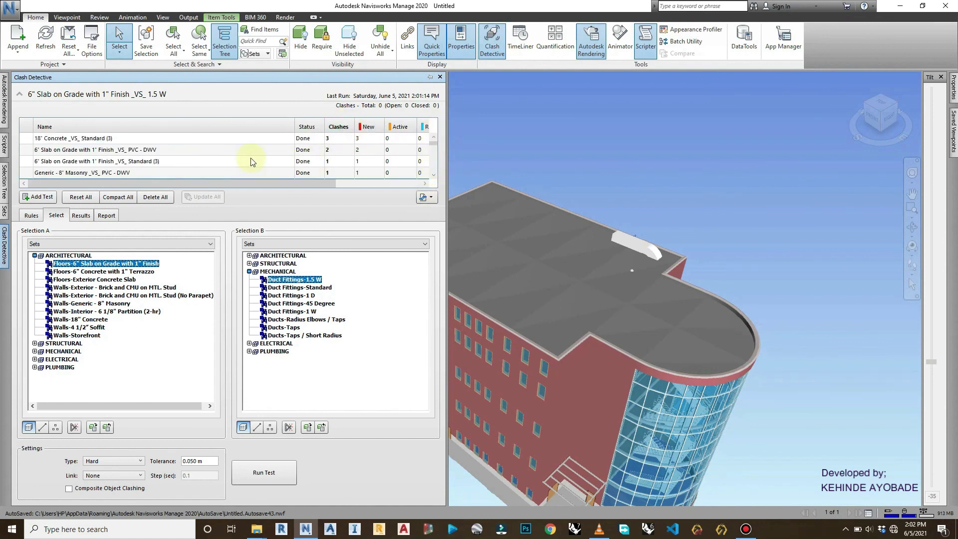
# Show the results of the 18" Concrete _VS_ Standard (3) test and keep Clash Detective pinned open beside the model.
pyautogui.click(161, 138)
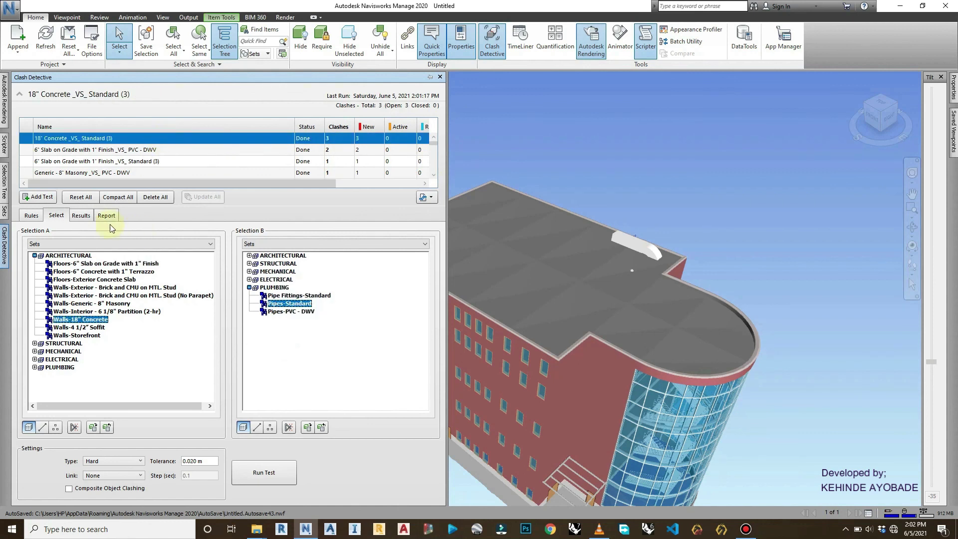
pyautogui.click(80, 215)
pyautogui.scroll(-5, 647, 295)
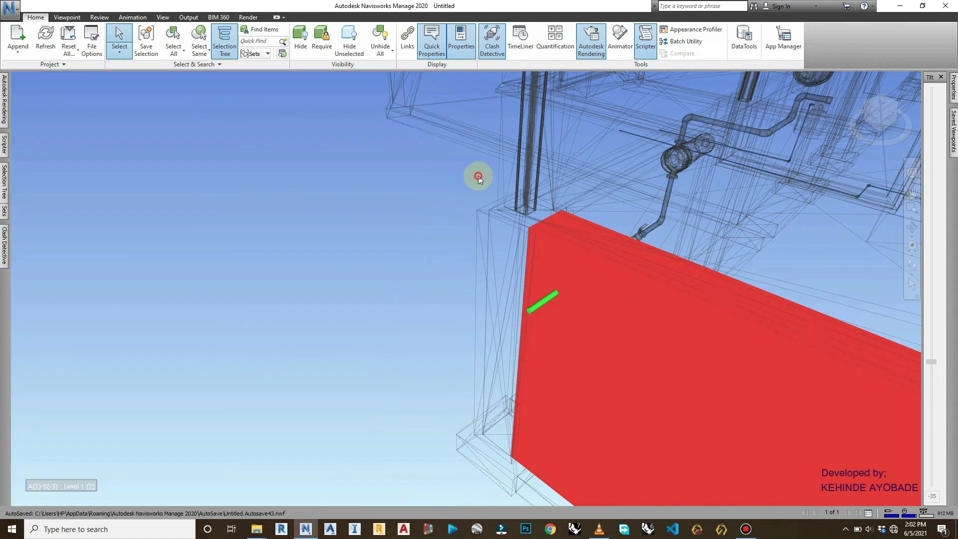
pyautogui.click(386, 214)
pyautogui.moveTo(4, 243)
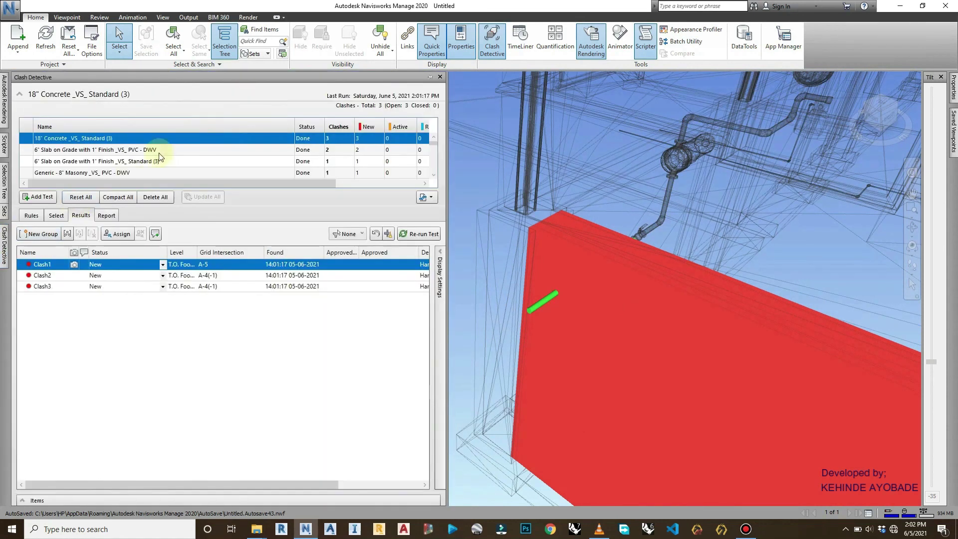
pyautogui.click(428, 78)
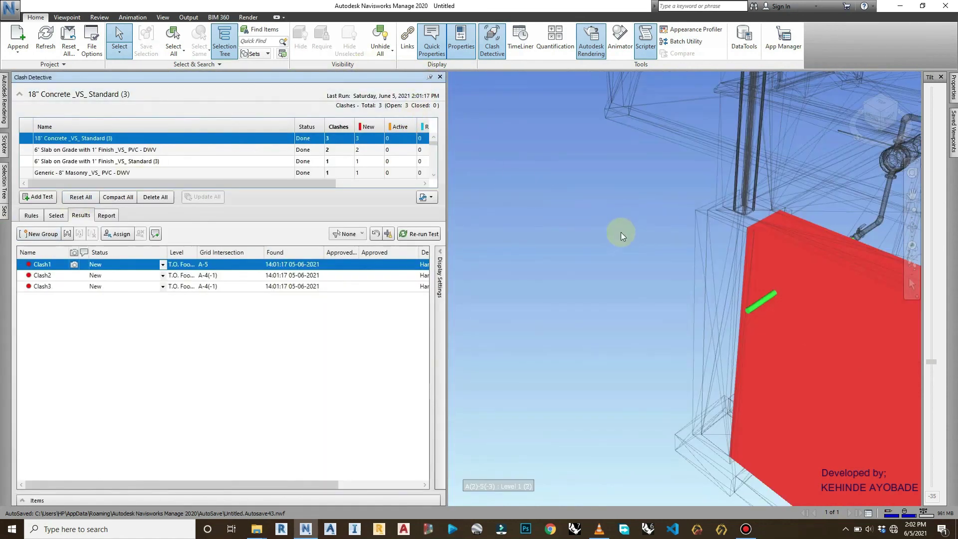
# Orbit around Clash1 of the 18" Concrete _VS_ Standard (3) test to examine the pipe against the concrete wall.
pyautogui.scroll(-4, 620, 232)
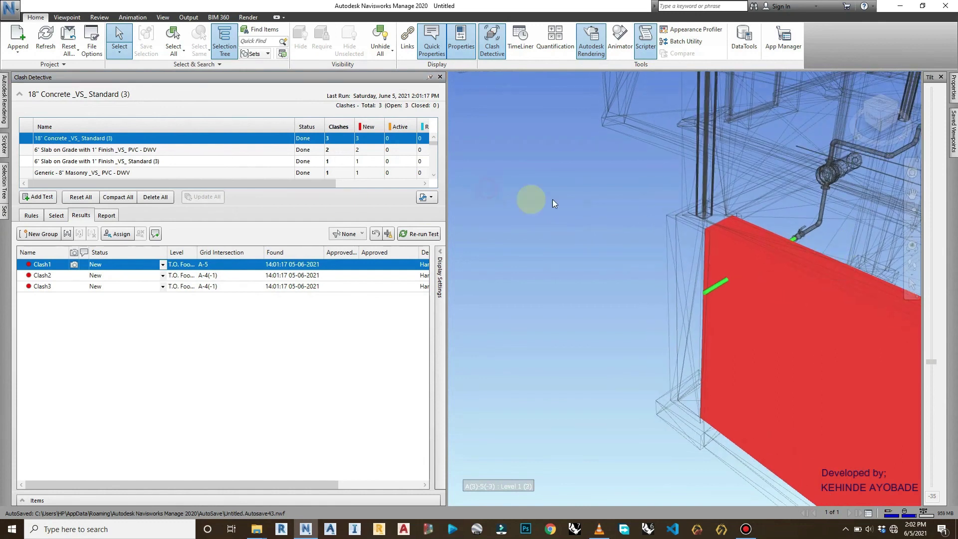
pyautogui.click(911, 227)
pyautogui.moveTo(752, 289)
pyautogui.mouseDown()
pyautogui.moveTo(811, 304)
pyautogui.moveTo(461, 286)
pyautogui.moveTo(733, 293)
pyautogui.mouseUp()
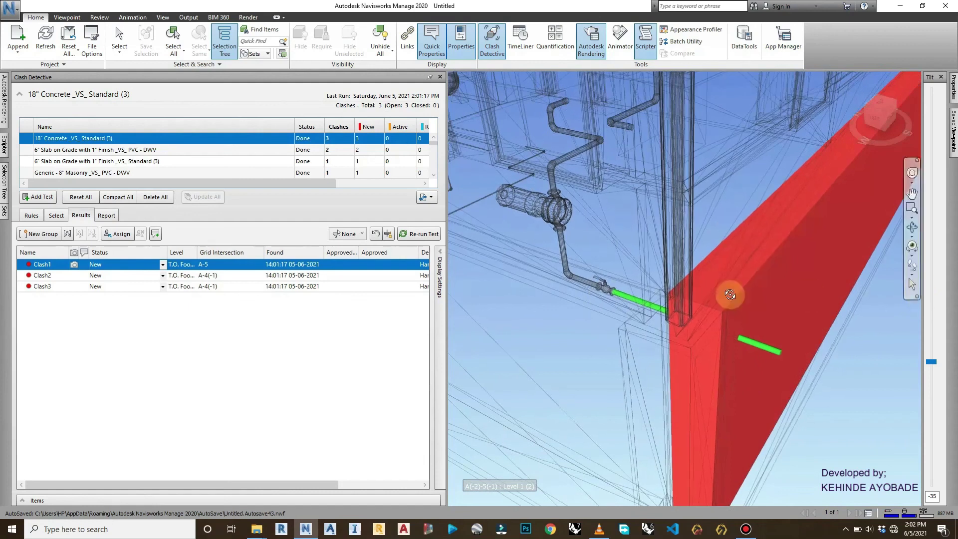
# Examine the clashes of the 6" Slab on Grade with 1" Finish tests against PVC - DWV and Standard (3) in the model.
pyautogui.click(202, 149)
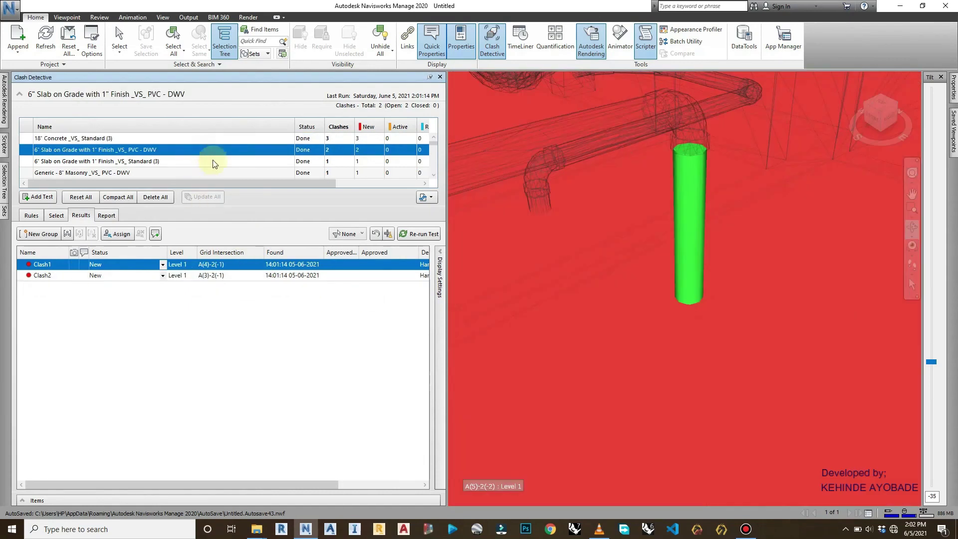
pyautogui.moveTo(620, 241)
pyautogui.mouseDown()
pyautogui.moveTo(641, 239)
pyautogui.moveTo(680, 193)
pyautogui.moveTo(719, 231)
pyautogui.moveTo(631, 244)
pyautogui.mouseUp()
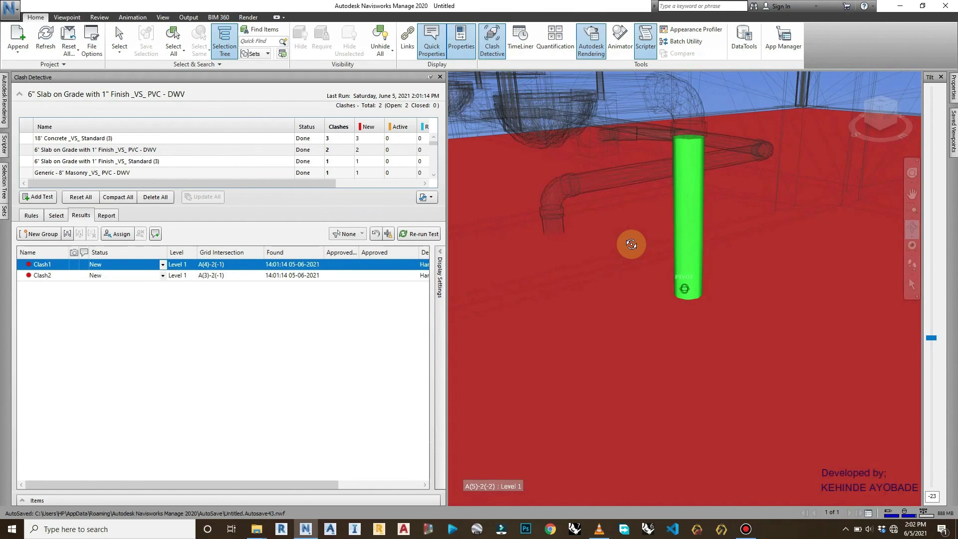
pyautogui.click(120, 161)
pyautogui.moveTo(660, 288)
pyautogui.mouseDown()
pyautogui.moveTo(675, 229)
pyautogui.moveTo(721, 255)
pyautogui.moveTo(742, 255)
pyautogui.moveTo(769, 238)
pyautogui.moveTo(765, 227)
pyautogui.moveTo(680, 293)
pyautogui.moveTo(605, 288)
pyautogui.moveTo(660, 305)
pyautogui.mouseUp()
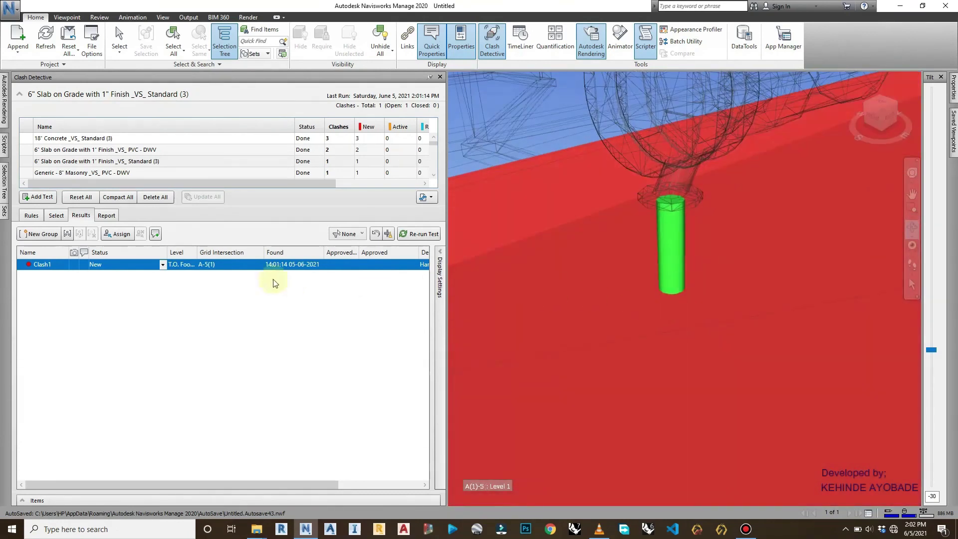
pyautogui.click(119, 150)
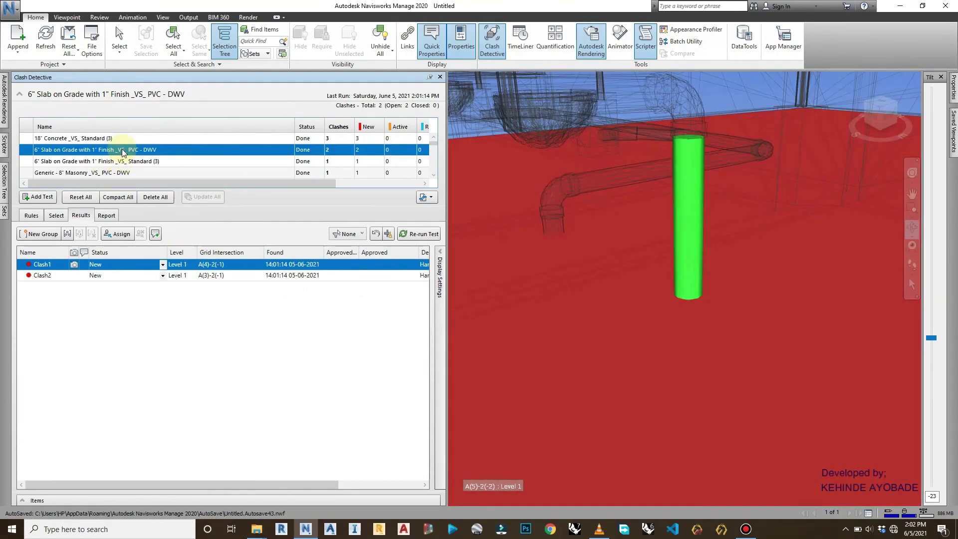
pyautogui.click(40, 275)
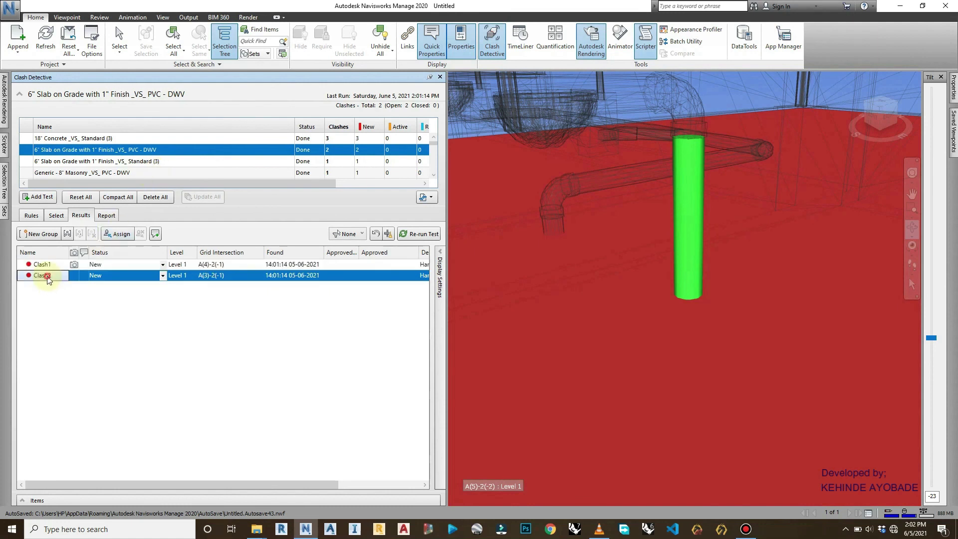
pyautogui.click(89, 161)
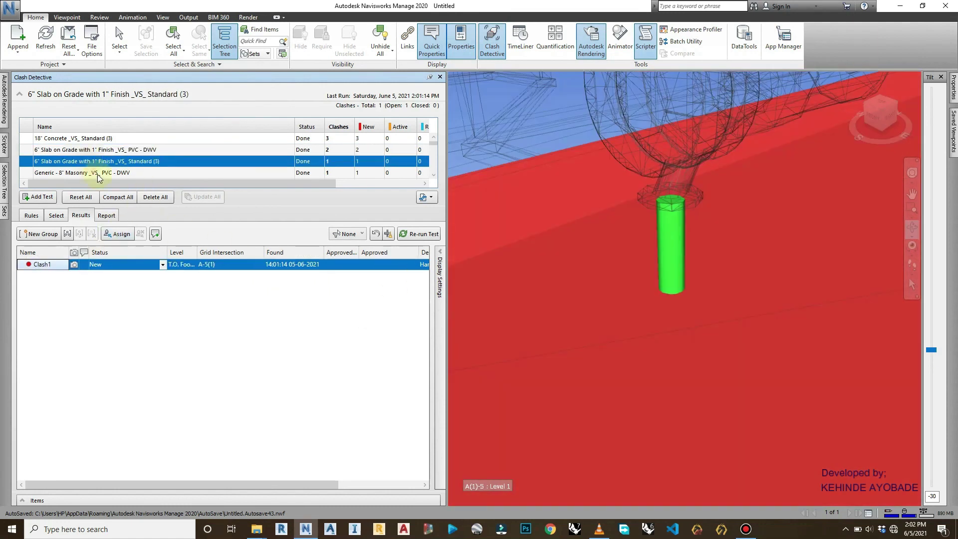
# Orbit around Clash1 of the 6" Slab on Grade with 1" Finish _VS_ Standard (3) test and show the test's selection sets.
pyautogui.moveTo(665, 315); pyautogui.dragTo(160, 272)
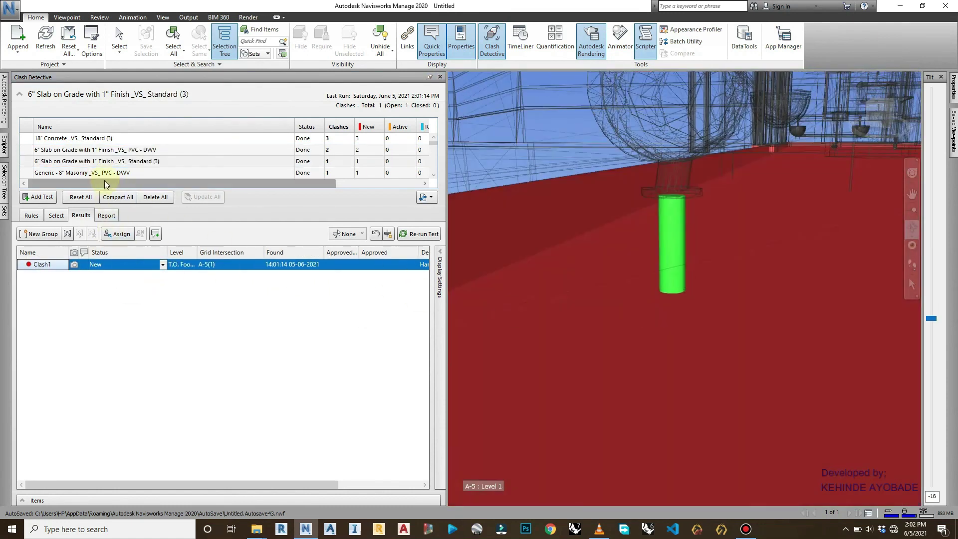
pyautogui.click(56, 215)
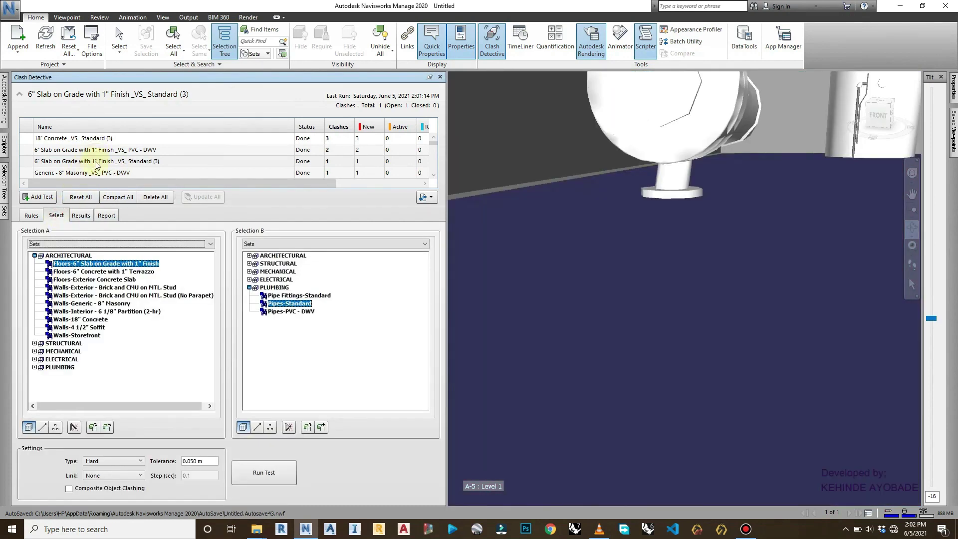
# Check the selection sets of the Generic - 8" Masonry _VS_ PVC - DWV test and orbit around its Clash1 in the model.
pyautogui.scroll(-1, 92, 173)
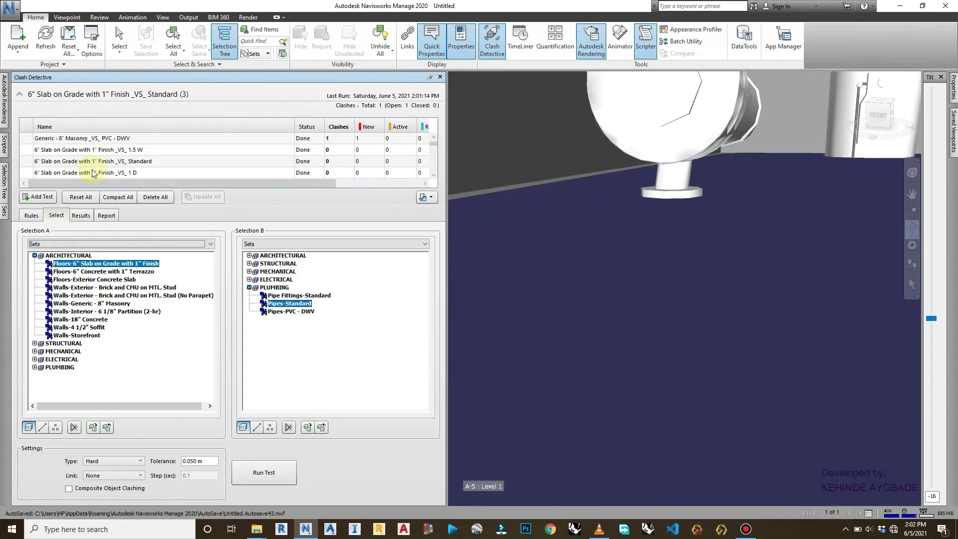
pyautogui.click(107, 139)
pyautogui.scroll(2, 734, 303)
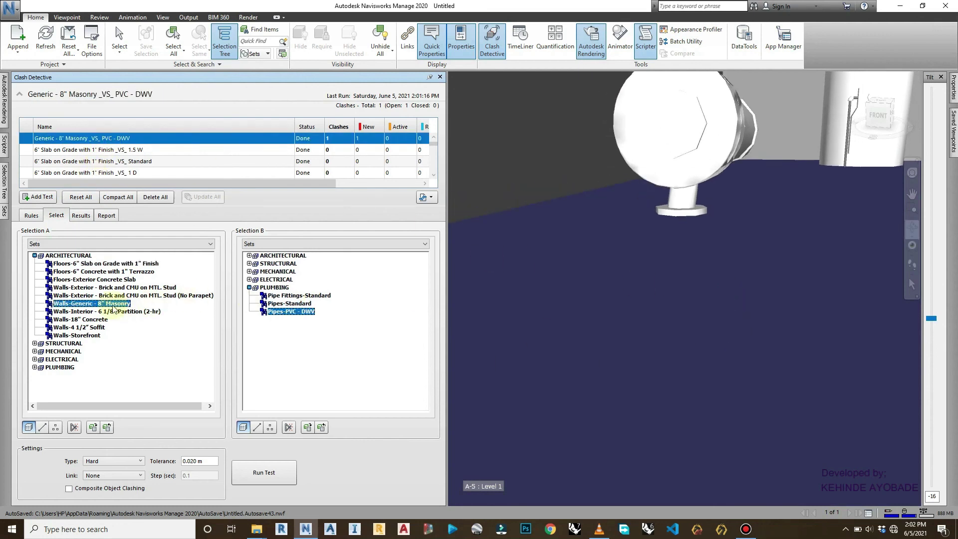
pyautogui.click(79, 216)
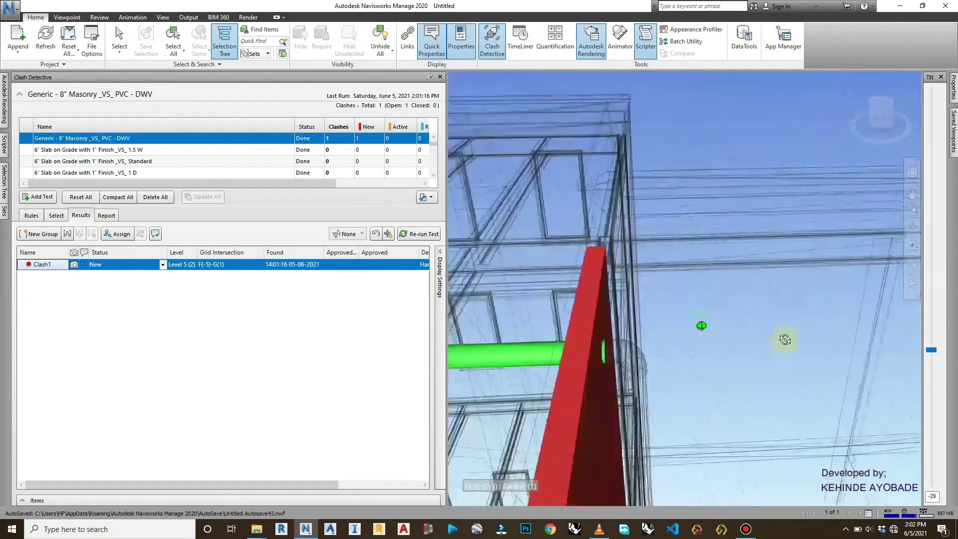
pyautogui.moveTo(785, 339); pyautogui.dragTo(666, 357)
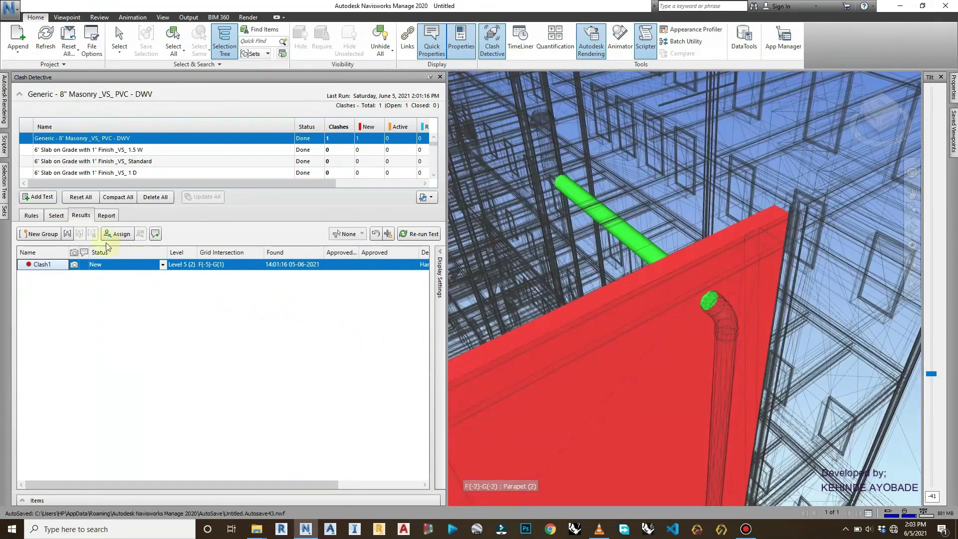
# Look further through the clash test list and show the selection sets of the 4 1/2" Soffit _VS_ PVC - DWV test.
pyautogui.click(53, 215)
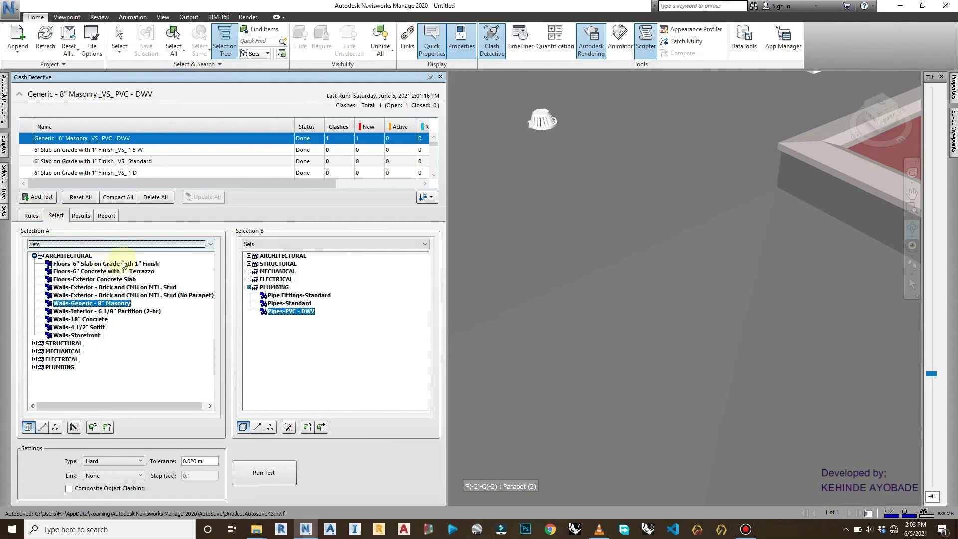
pyautogui.scroll(-10, 215, 155)
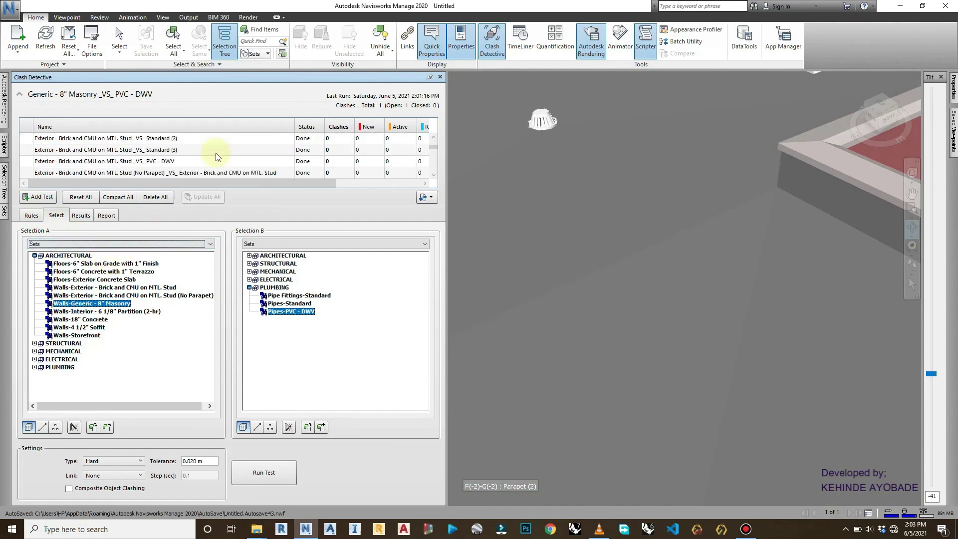
pyautogui.scroll(-8, 222, 148)
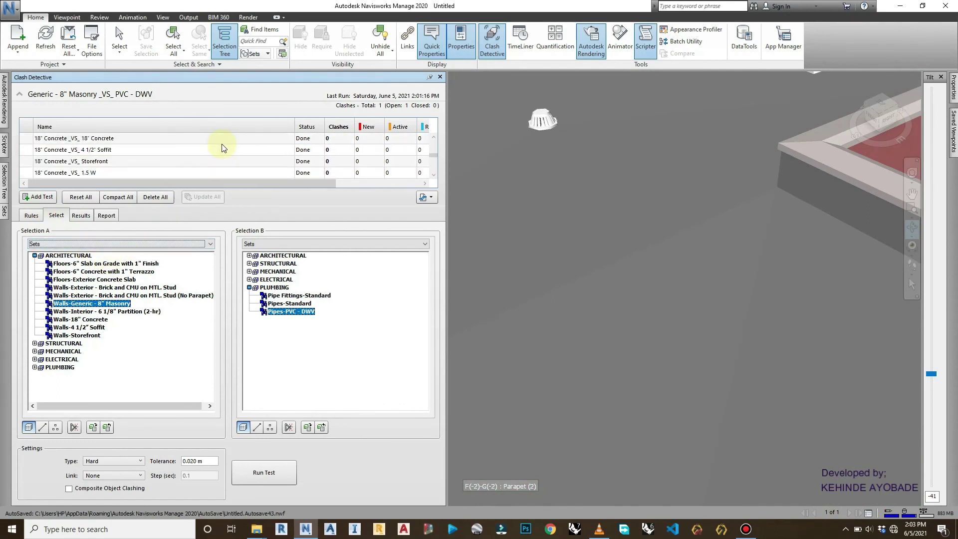
pyautogui.scroll(-8, 194, 157)
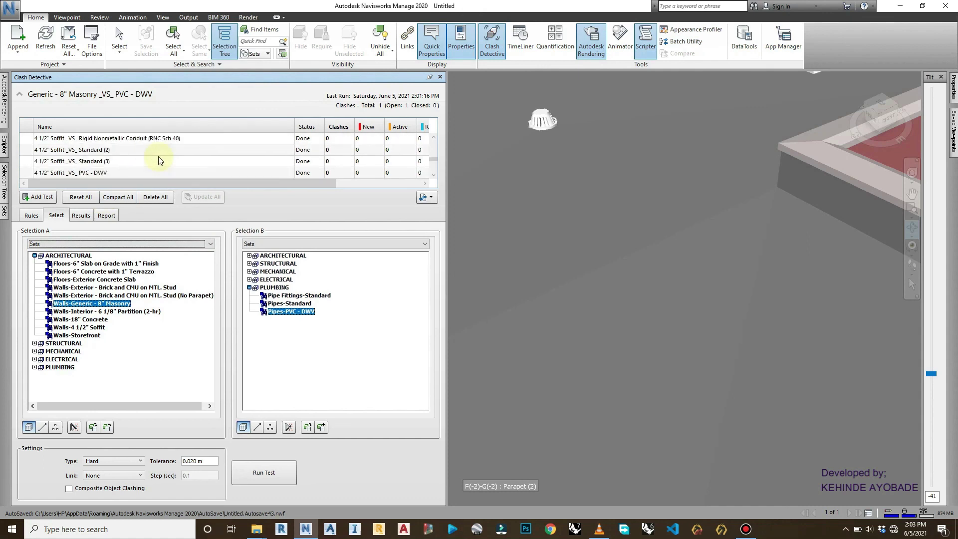
pyautogui.scroll(3, 105, 165)
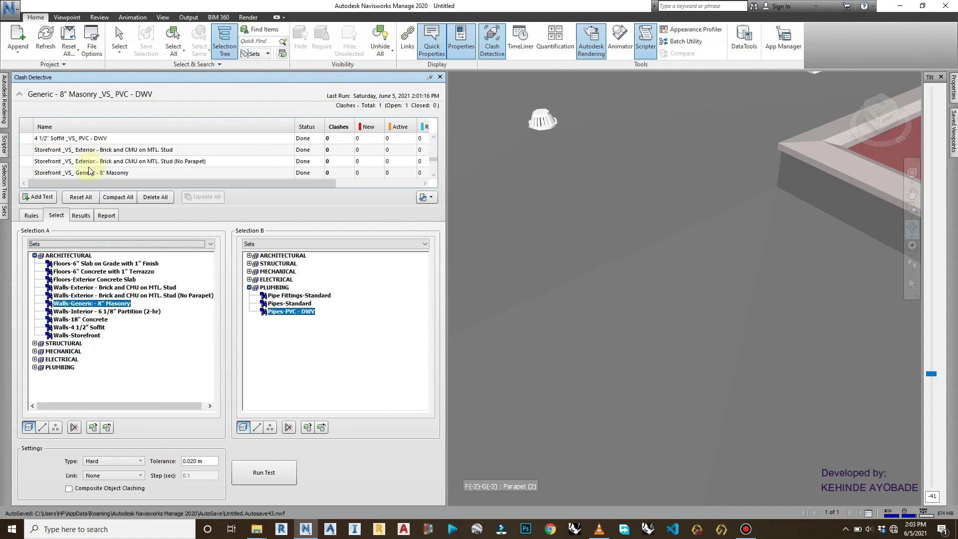
pyautogui.click(93, 138)
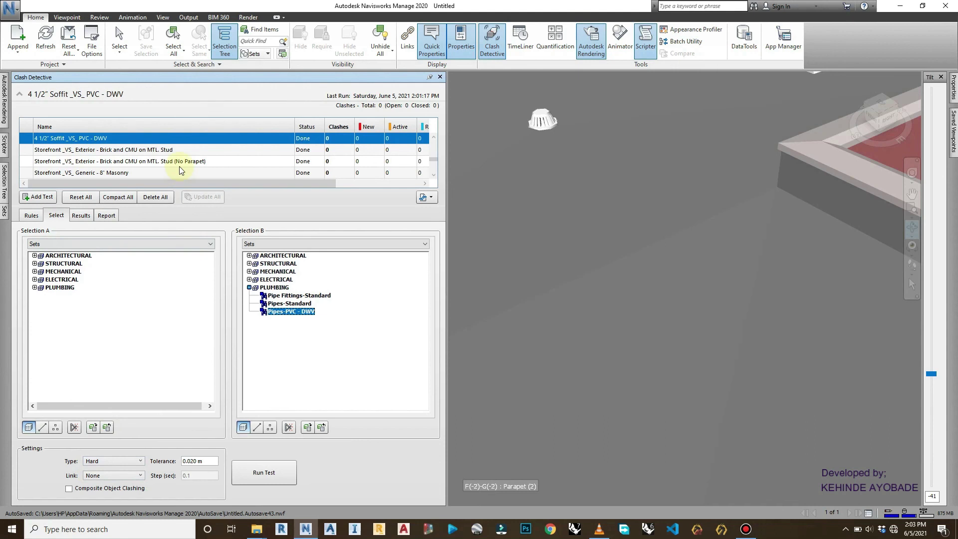
# Check the selection sets, clash type and tolerance of the 1.5 W _VS_ PVC - DWV and Standard _VS_ Standard tests.
pyautogui.scroll(-5, 124, 167)
pyautogui.scroll(-4, 114, 167)
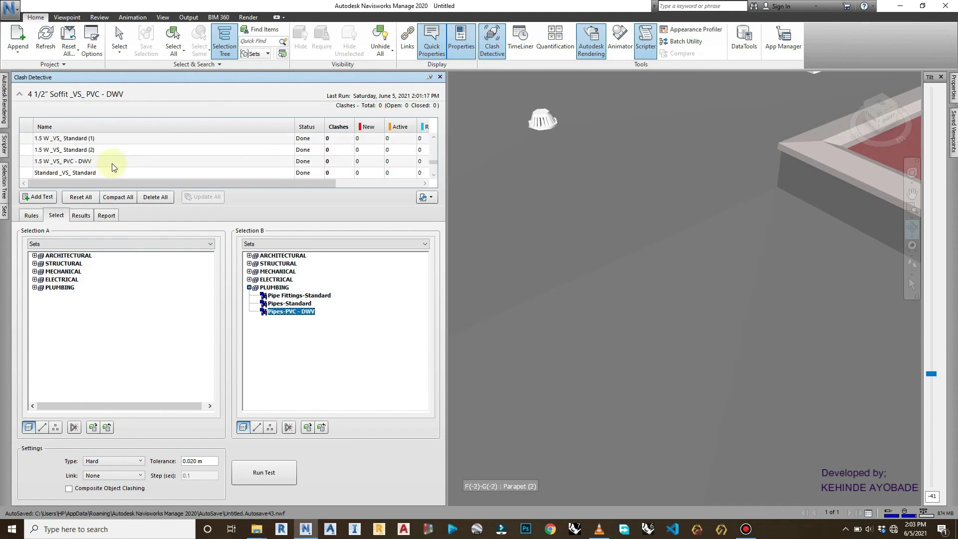
pyautogui.click(70, 162)
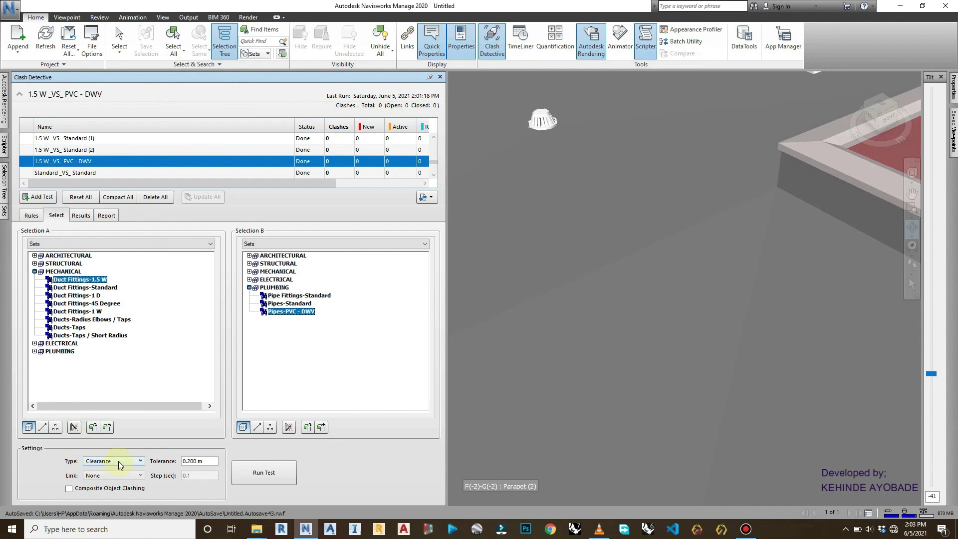
pyautogui.click(125, 172)
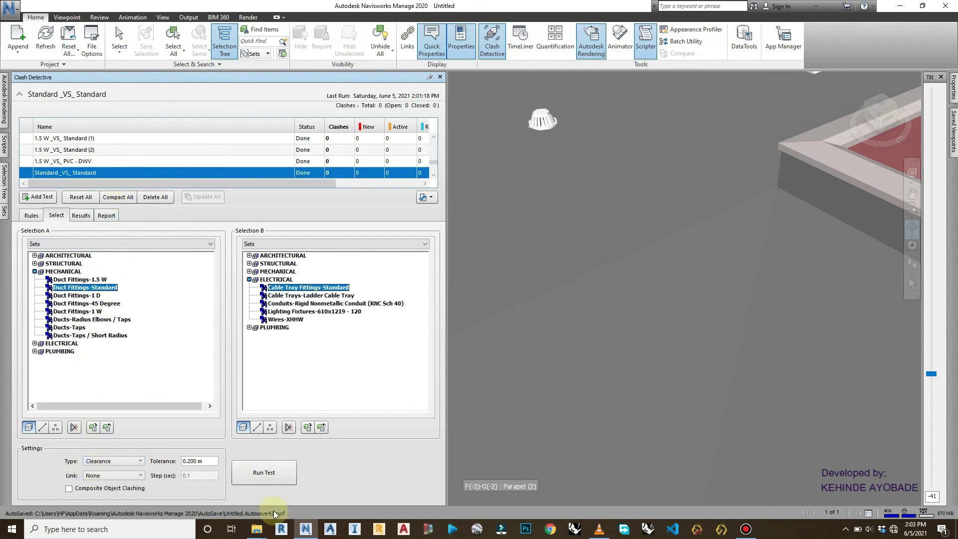
# Open the Navisworks_Clash_Matrix workbook from the Clash Matrix Data folder in Excel.
pyautogui.moveTo(256, 528)
pyautogui.click(294, 479)
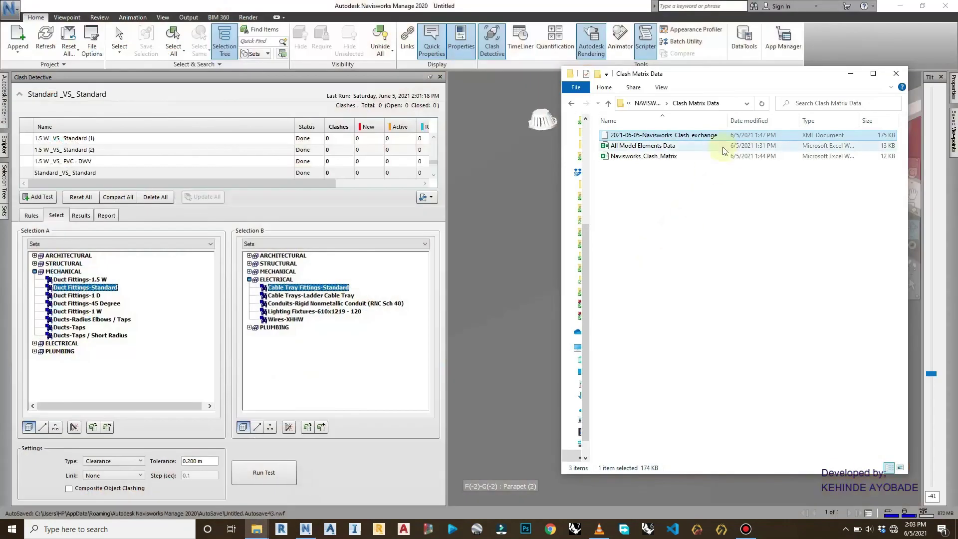
pyautogui.doubleClick(698, 157)
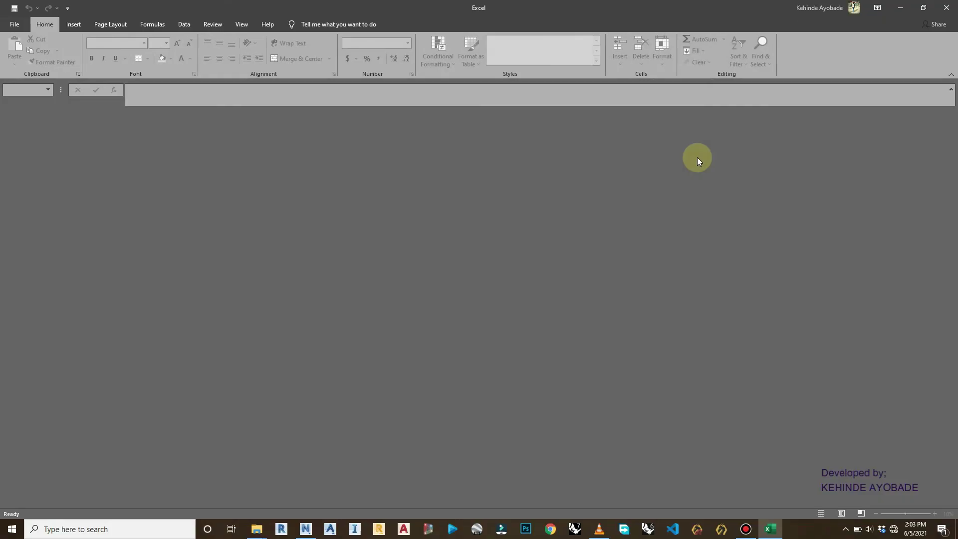
pyautogui.click(257, 530)
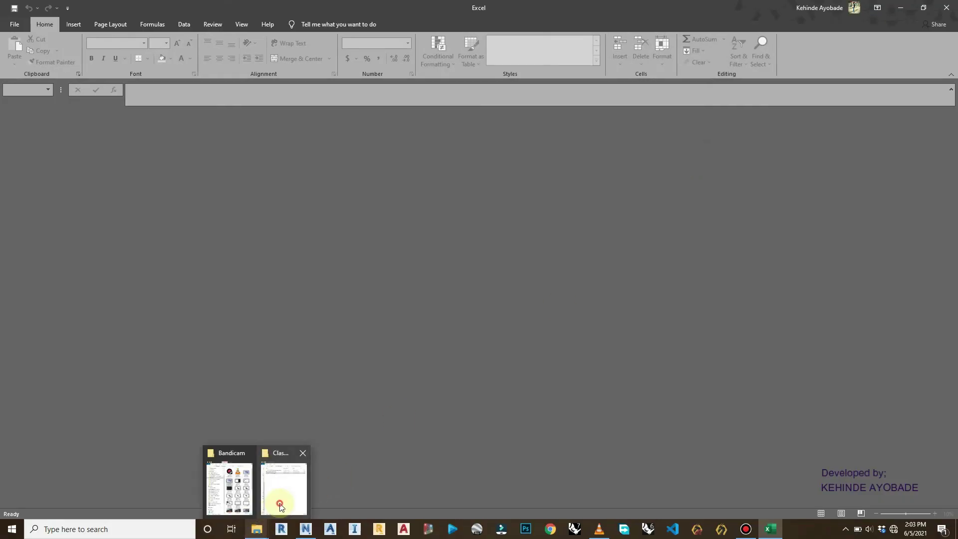
pyautogui.click(277, 498)
pyautogui.doubleClick(632, 157)
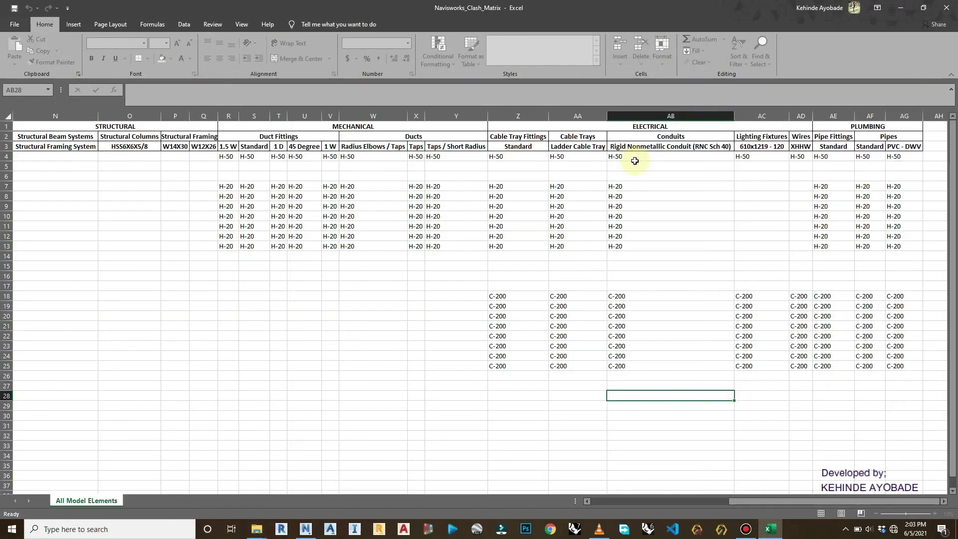
# Examine the clash matrix entries for 1.5 W duct fittings against Standard cable tray fittings and PVC - DWV pipes.
pyautogui.click(499, 295)
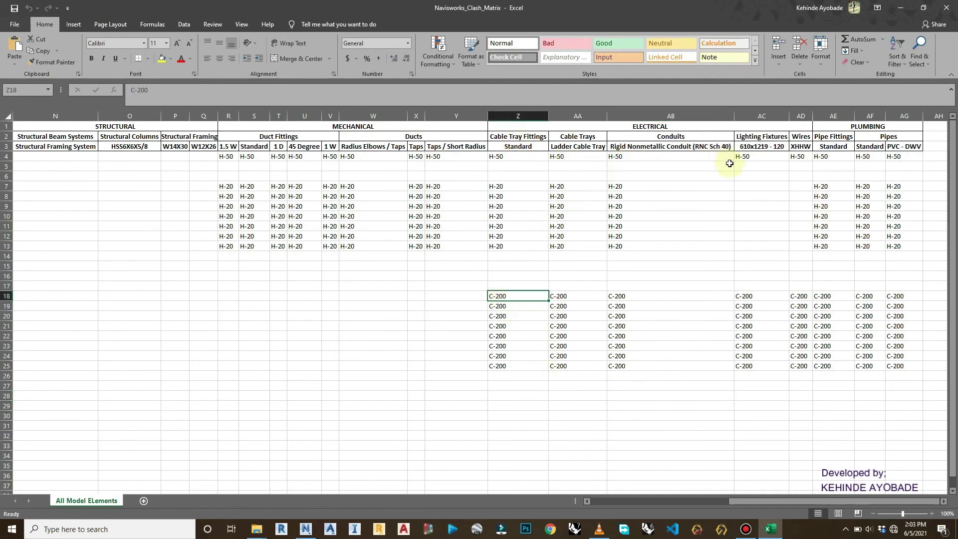
pyautogui.click(897, 148)
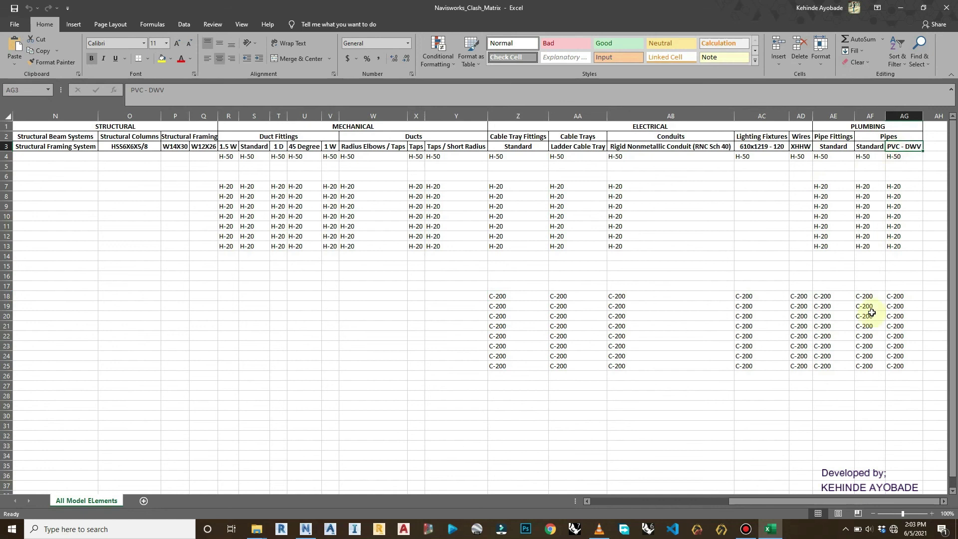
pyautogui.click(894, 298)
pyautogui.moveTo(790, 502); pyautogui.dragTo(553, 502)
pyautogui.click(213, 296)
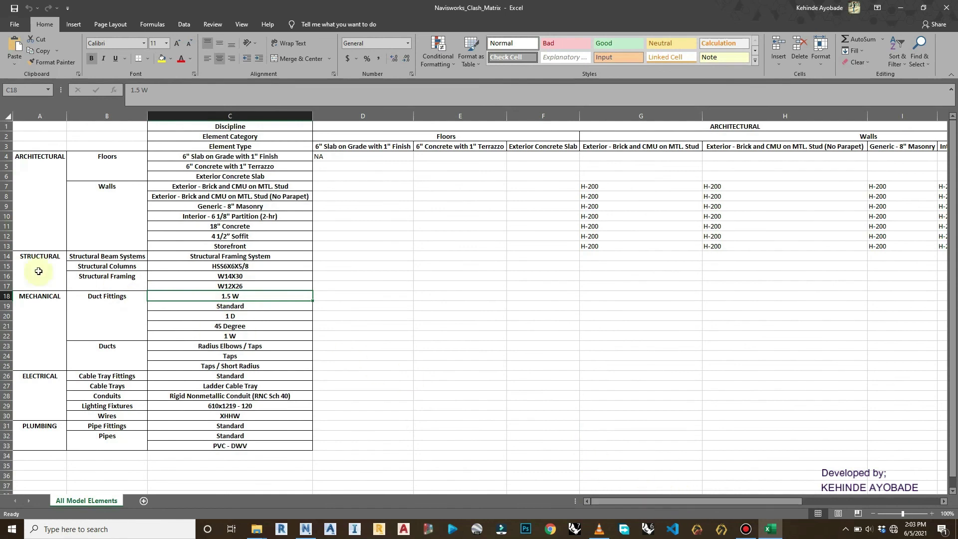
# Highlight row 18 (1.5 W) together with column AG (PVC - DWV) to trace the cell where they meet.
pyautogui.click(5, 295)
pyautogui.moveTo(621, 501); pyautogui.dragTo(841, 489)
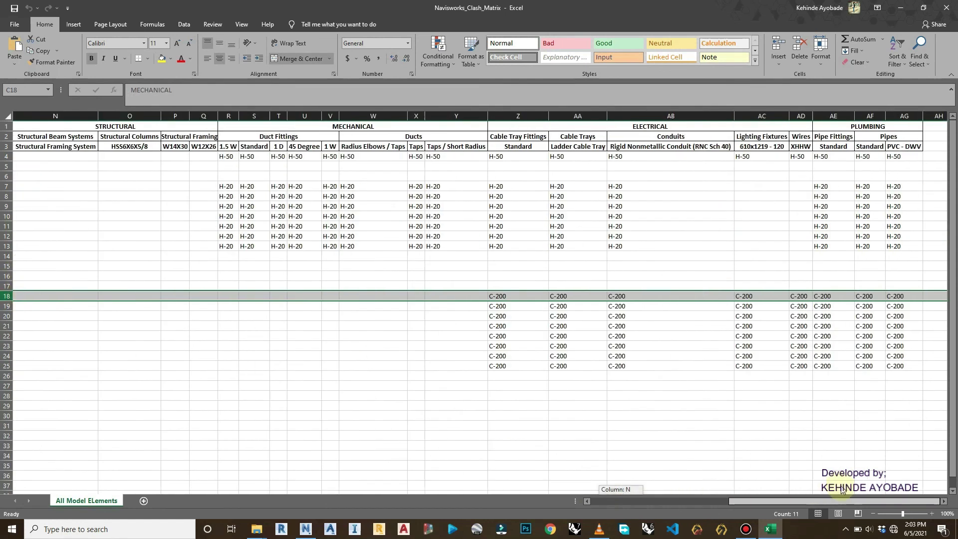
pyautogui.keyDown('ctrl'); pyautogui.click(899, 117); pyautogui.keyUp('ctrl')
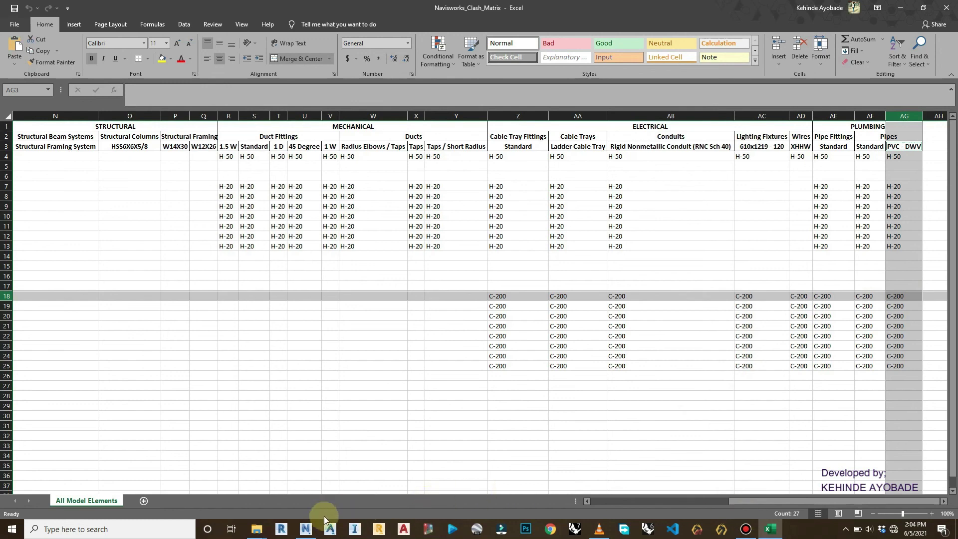
# Switch to Navisworks and compare the 1.5 W _VS_ PVC - DWV test's clash type and tolerance with the Excel matrix.
pyautogui.click(306, 530)
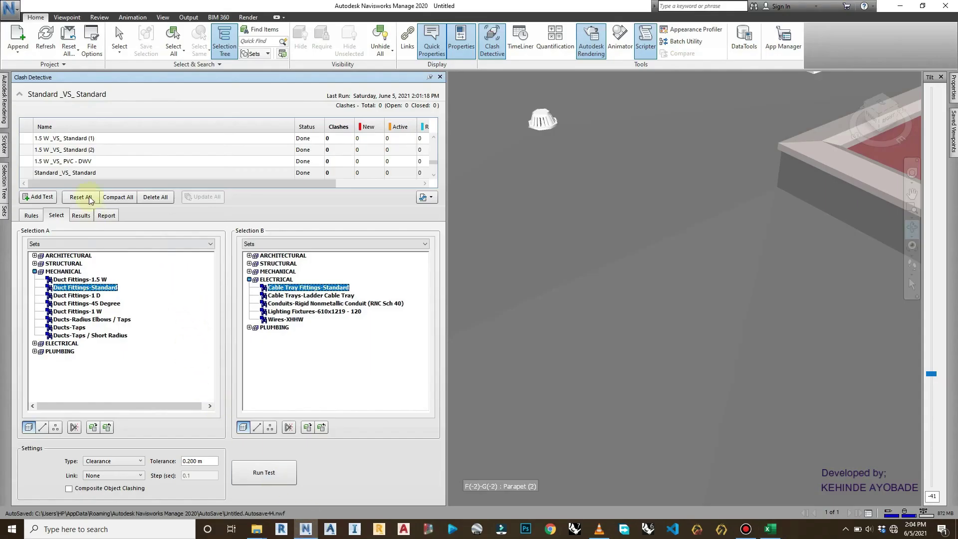
pyautogui.click(100, 163)
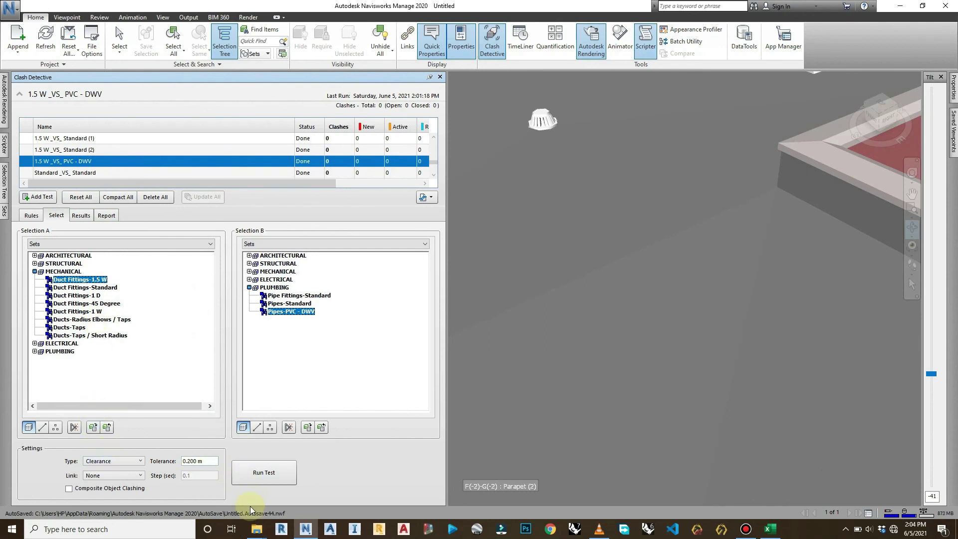
pyautogui.click(771, 530)
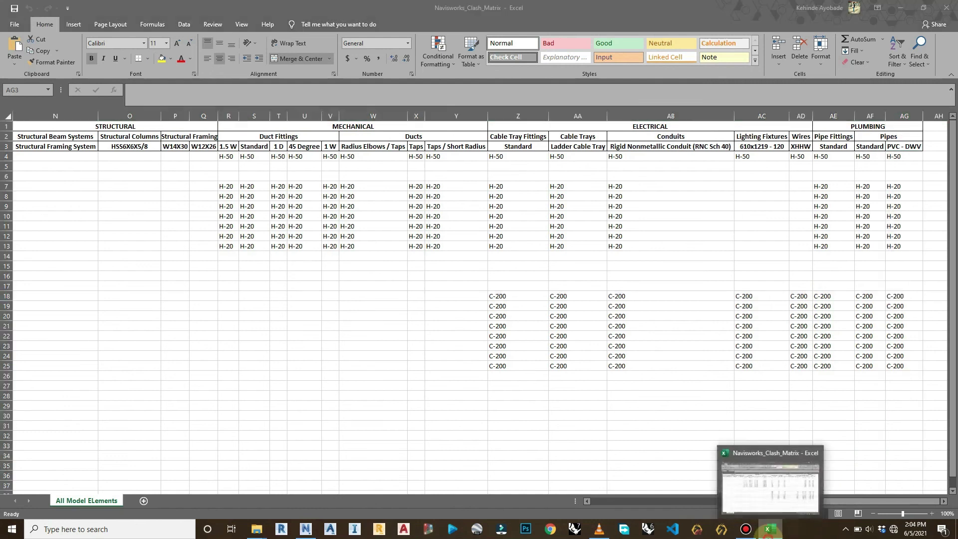
pyautogui.click(771, 529)
pyautogui.moveTo(555, 293); pyautogui.dragTo(418, 221)
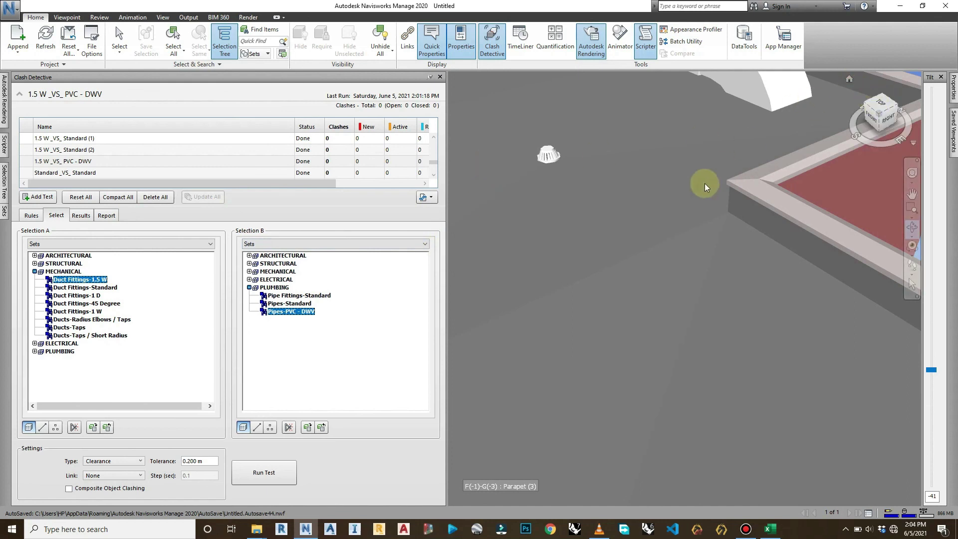
pyautogui.scroll(-10, 705, 187)
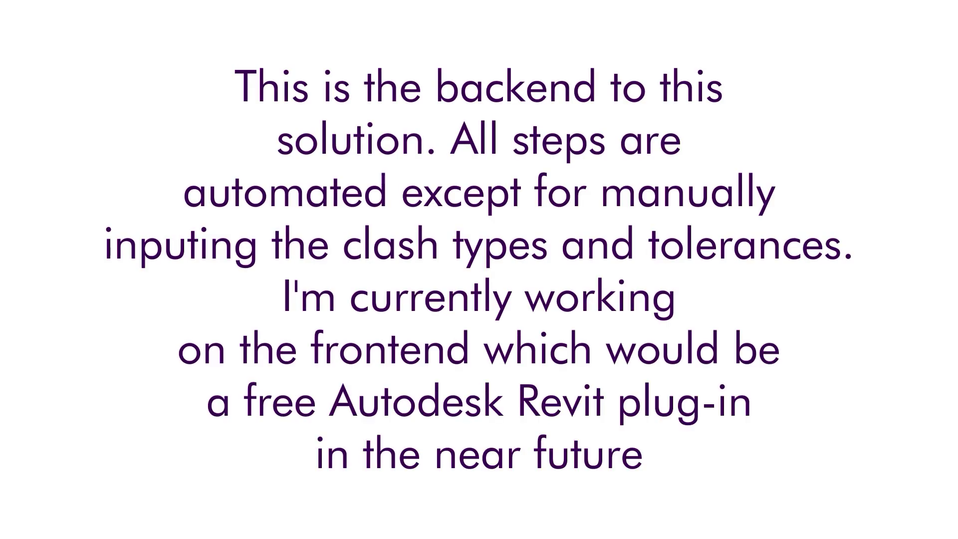